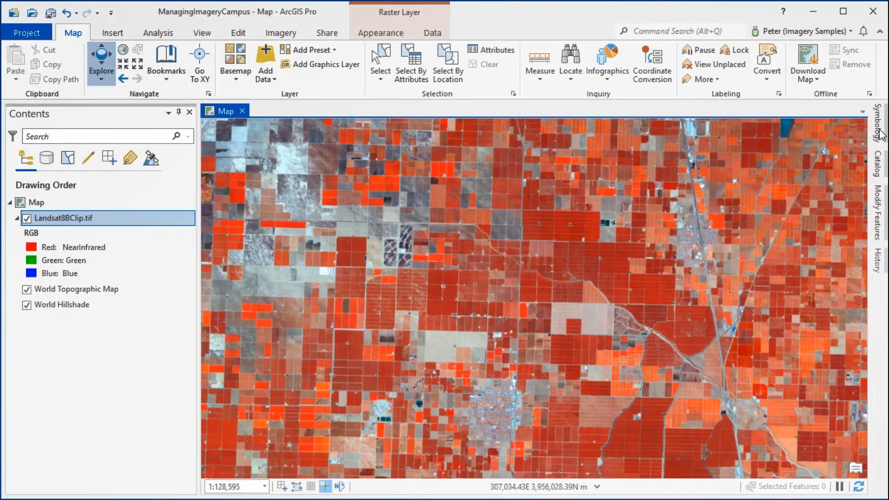
Search the Living Atlas for "landsat" and add the Multispectral Landsat imagery service to the map
{"action": "left_click", "coordinate": [878, 167]}
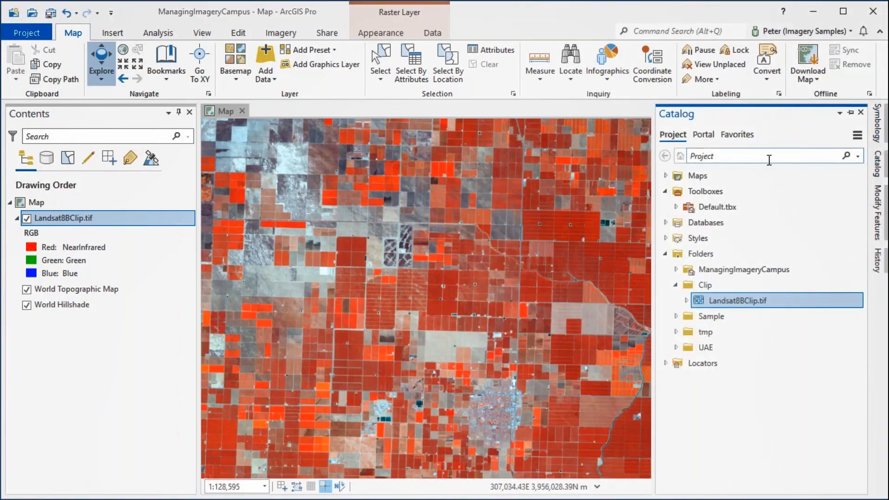
{"action": "left_click", "coordinate": [703, 134]}
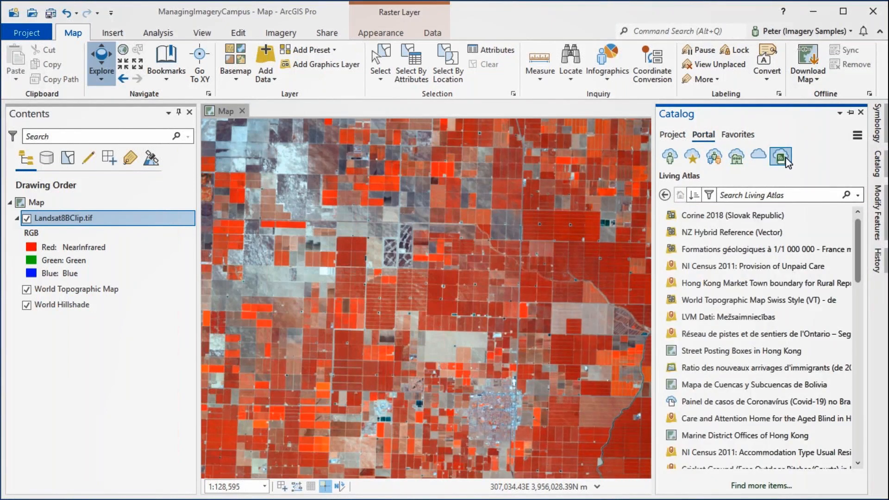
{"action": "left_click", "coordinate": [753, 197]}
{"action": "type", "text": "landsat"}
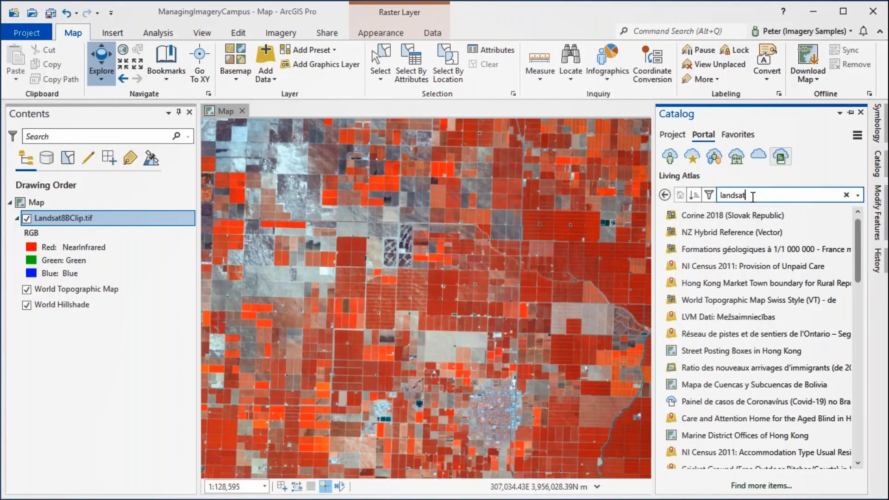
{"action": "left_click_drag", "start_coordinate": [685, 227], "coordinate": [412, 245]}
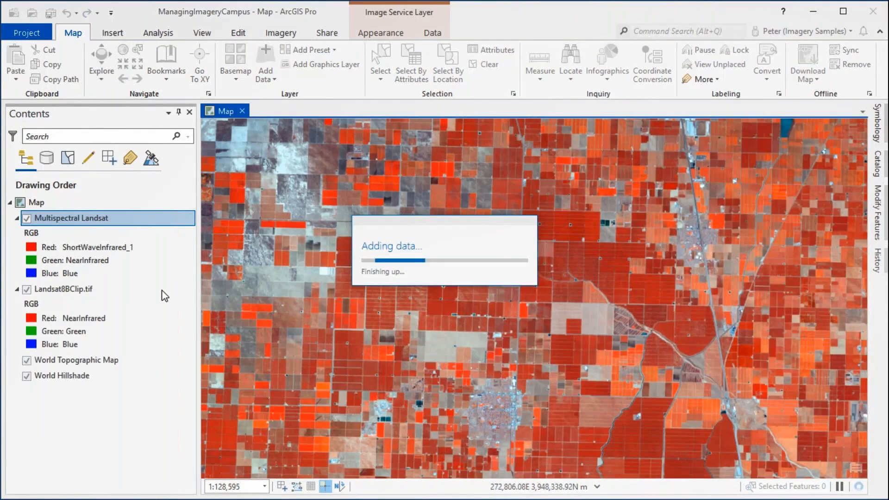
Hide the Landsat8BClip.tif layer to view the Multispectral Landsat imagery over a wider area
{"action": "left_click", "coordinate": [135, 290]}
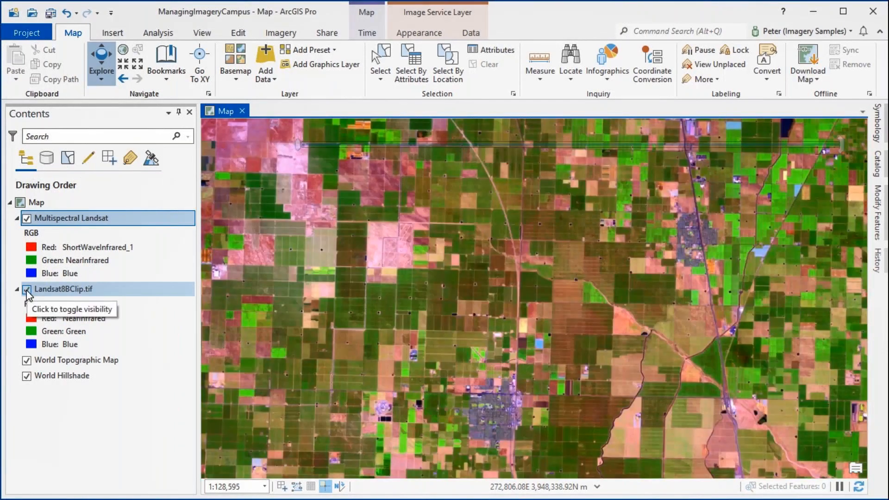
{"action": "left_click", "coordinate": [27, 290]}
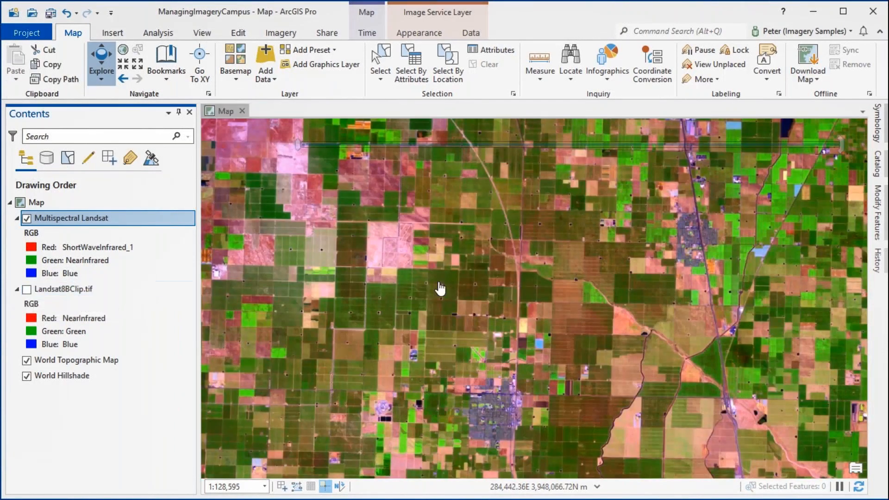
{"action": "scroll", "coordinate": [441, 289], "scroll_direction": "down", "scroll_amount": 3}
{"action": "scroll", "coordinate": [442, 289], "scroll_direction": "down", "scroll_amount": 1}
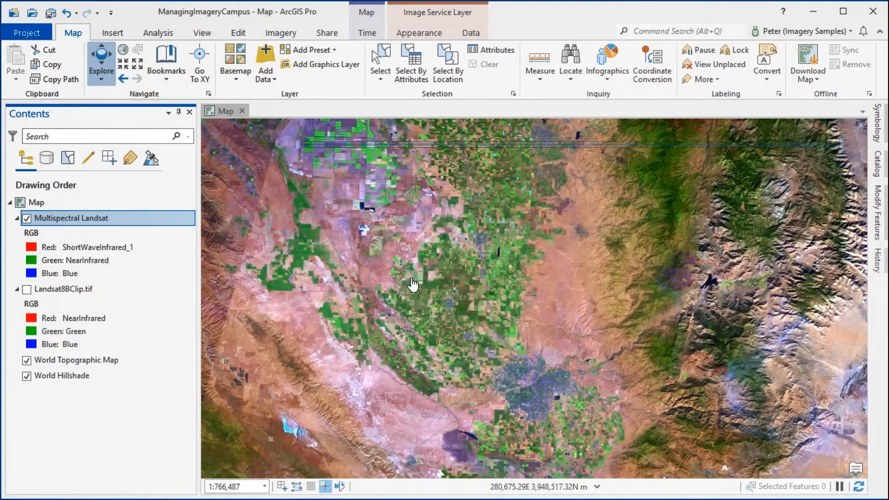
Remove the Multispectral Landsat layer from the map
{"action": "right_click", "coordinate": [80, 222]}
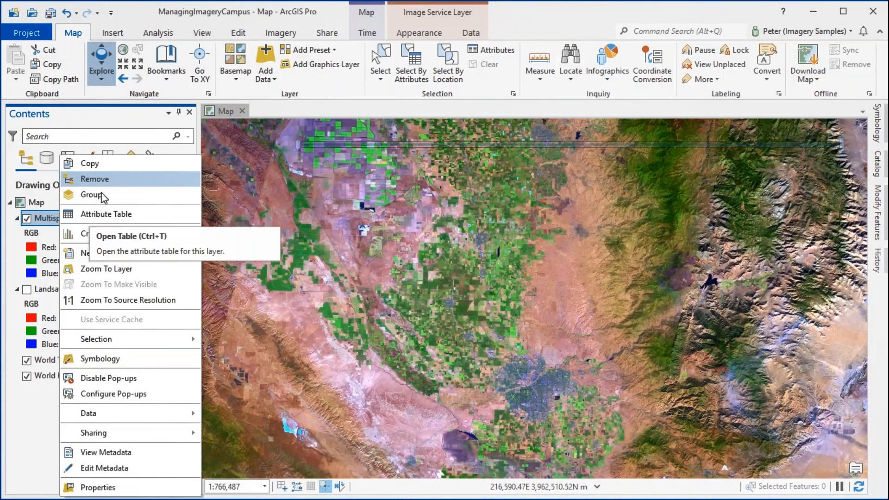
{"action": "left_click", "coordinate": [104, 180]}
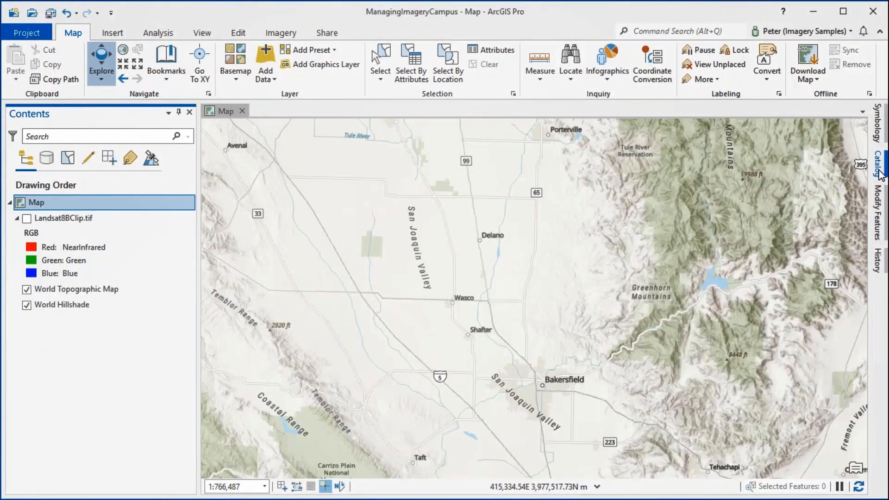
{"action": "left_click", "coordinate": [880, 174]}
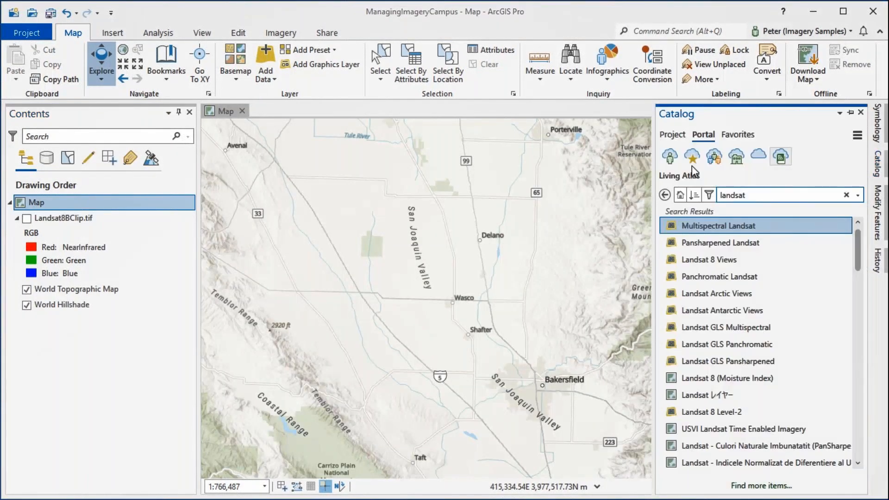
{"action": "left_click", "coordinate": [673, 135]}
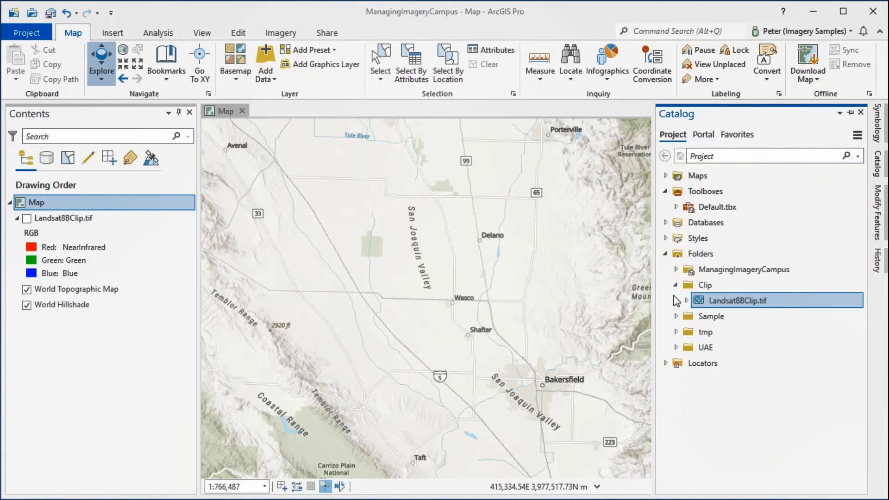
{"action": "left_click", "coordinate": [676, 316]}
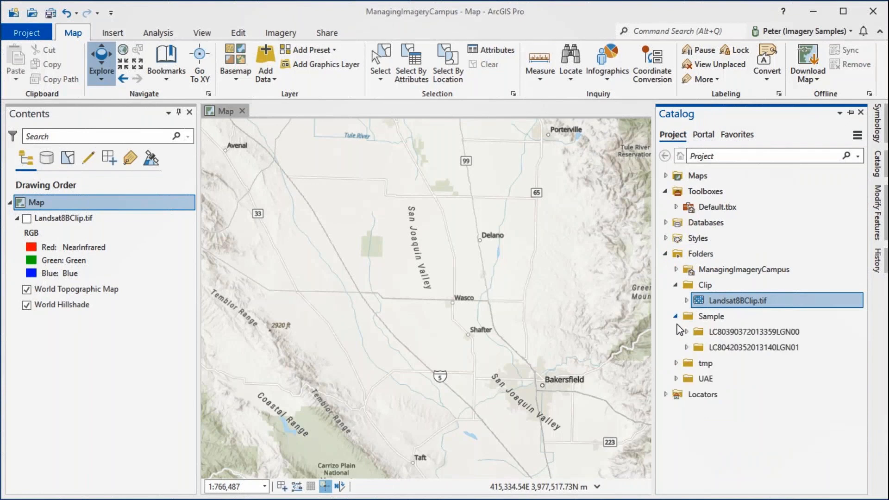
{"action": "left_click", "coordinate": [688, 347]}
{"action": "left_click_drag", "start_coordinate": [862, 284], "coordinate": [856, 384]}
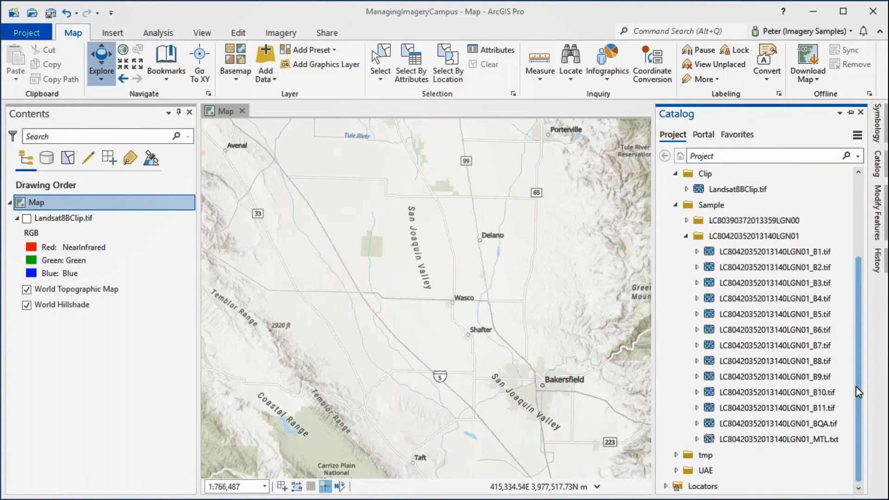
{"action": "left_click", "coordinate": [697, 440]}
{"action": "left_click_drag", "start_coordinate": [859, 314], "coordinate": [859, 407]}
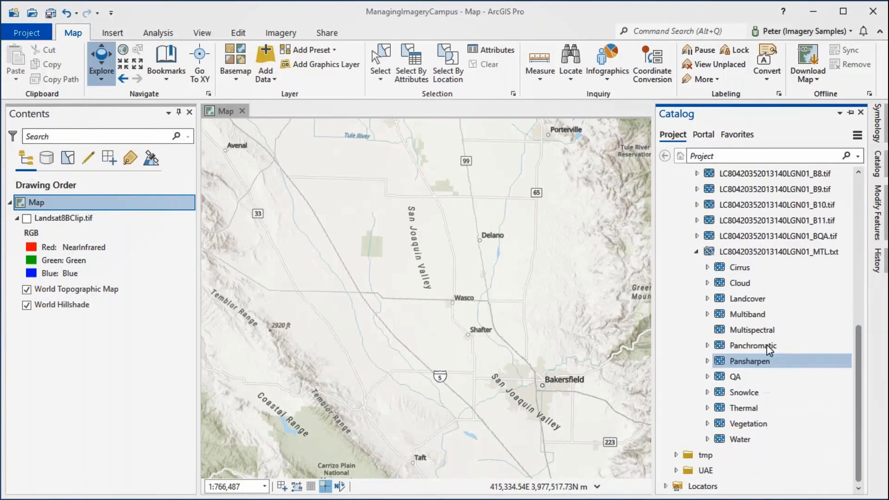
Add the Multispectral dataset of the MTL.txt product to the map without calculating statistics
{"action": "left_click", "coordinate": [748, 332]}
{"action": "left_click_drag", "start_coordinate": [519, 275], "coordinate": [444, 284]}
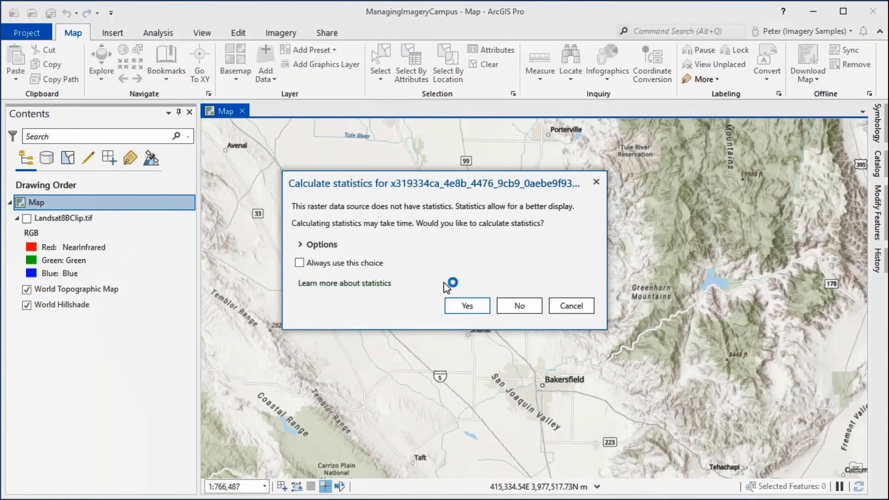
{"action": "left_click", "coordinate": [505, 307]}
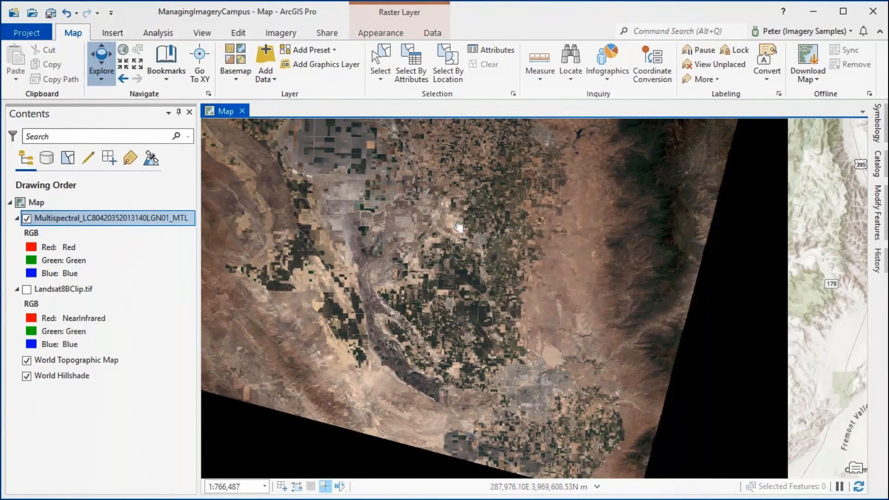
Mask the black border of the Multispectral layer by enabling its display background value in the symbology
{"action": "scroll", "coordinate": [536, 363], "scroll_direction": "down", "scroll_amount": 3}
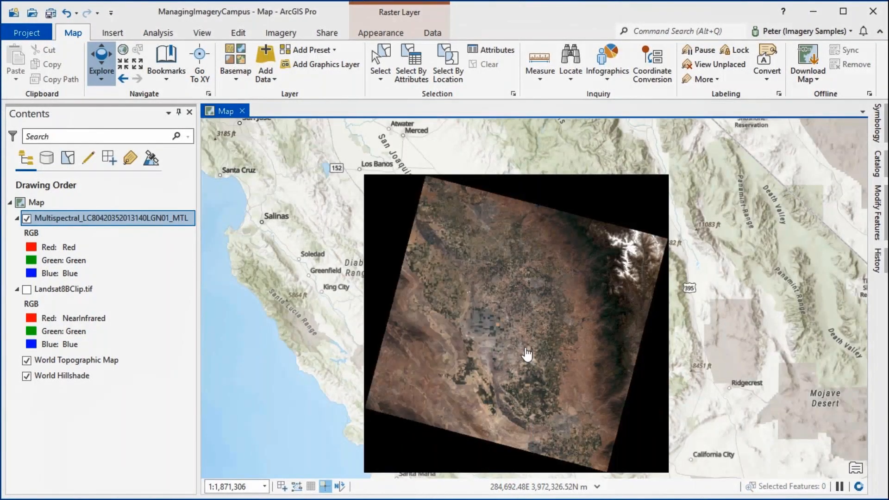
{"action": "scroll", "coordinate": [523, 351], "scroll_direction": "up", "scroll_amount": 2}
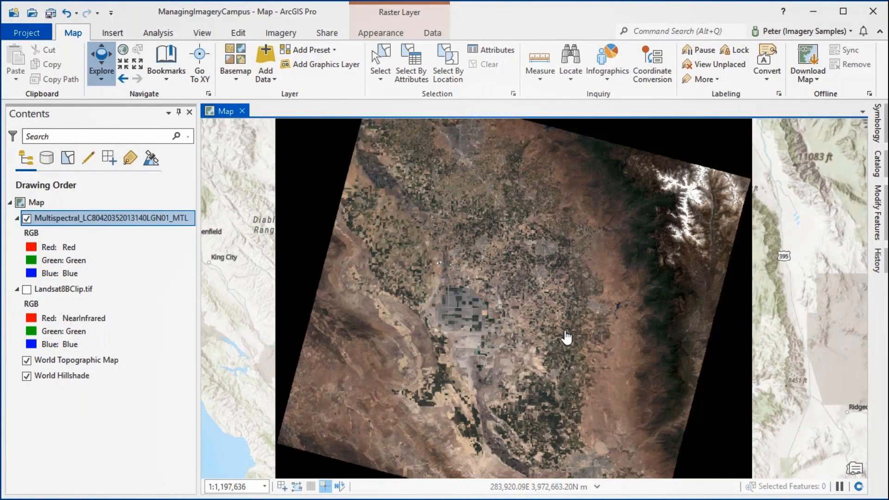
{"action": "right_click", "coordinate": [57, 218]}
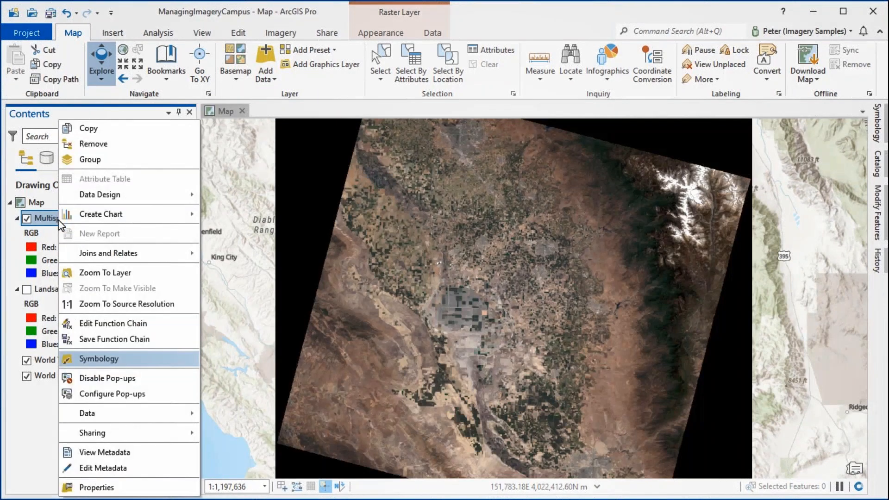
{"action": "left_click", "coordinate": [161, 358]}
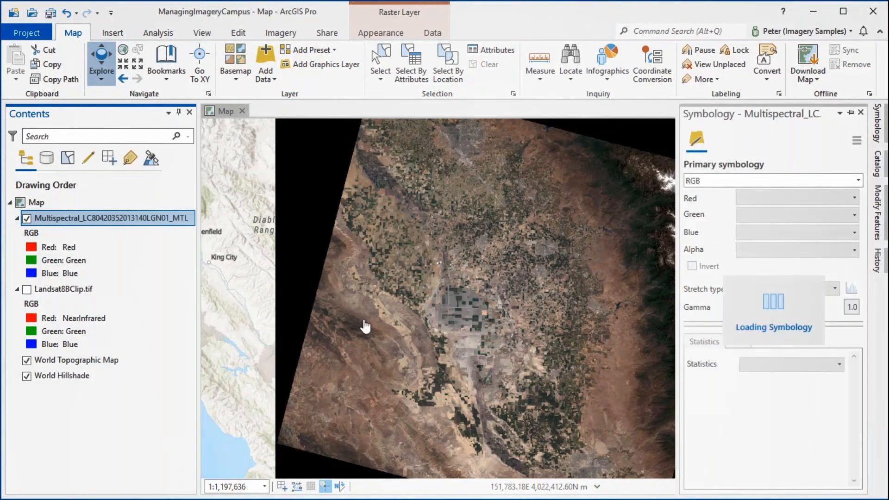
{"action": "left_click", "coordinate": [737, 360]}
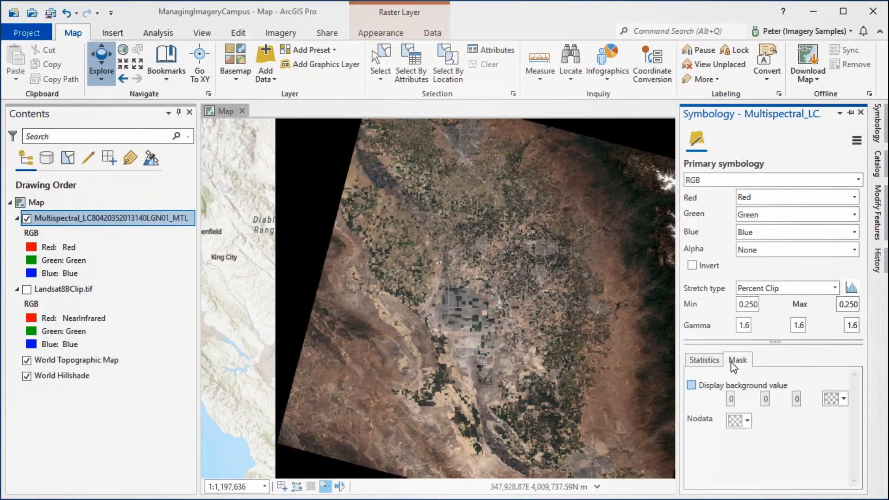
{"action": "left_click", "coordinate": [691, 386]}
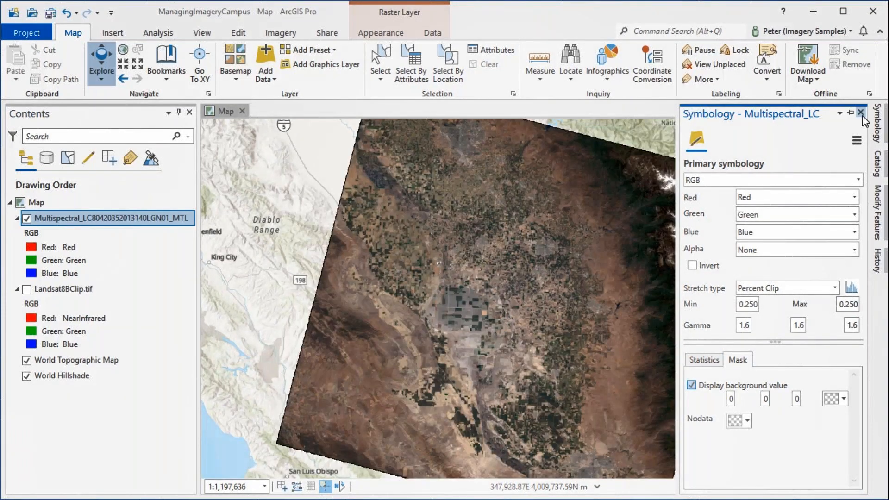
{"action": "left_click", "coordinate": [862, 112]}
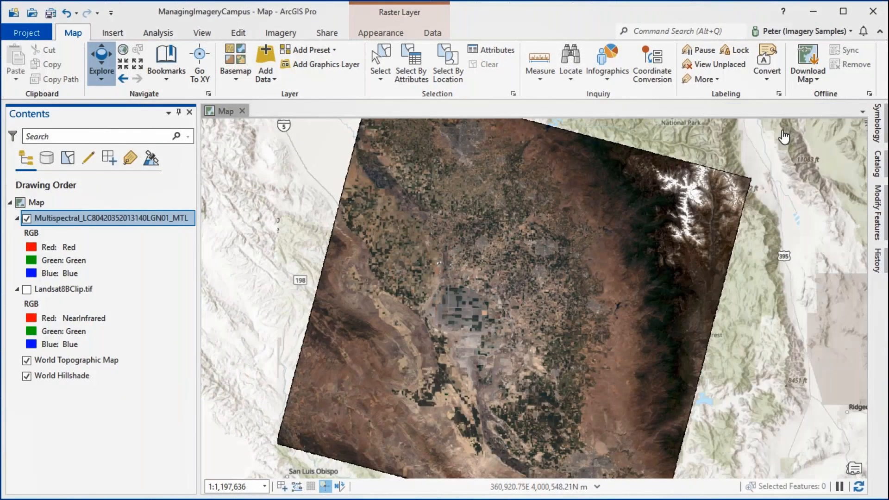
Add the Pansharpen dataset of the MTL.txt product to the map without calculating statistics
{"action": "left_click", "coordinate": [878, 165]}
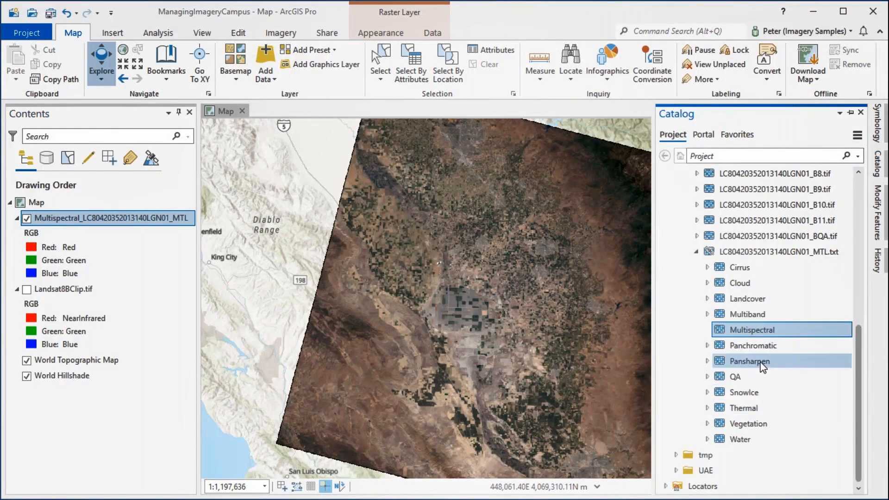
{"action": "mouse_move", "coordinate": [764, 367]}
{"action": "left_mouse_down"}
{"action": "mouse_move", "coordinate": [671, 337]}
{"action": "mouse_move", "coordinate": [522, 317]}
{"action": "left_mouse_up"}
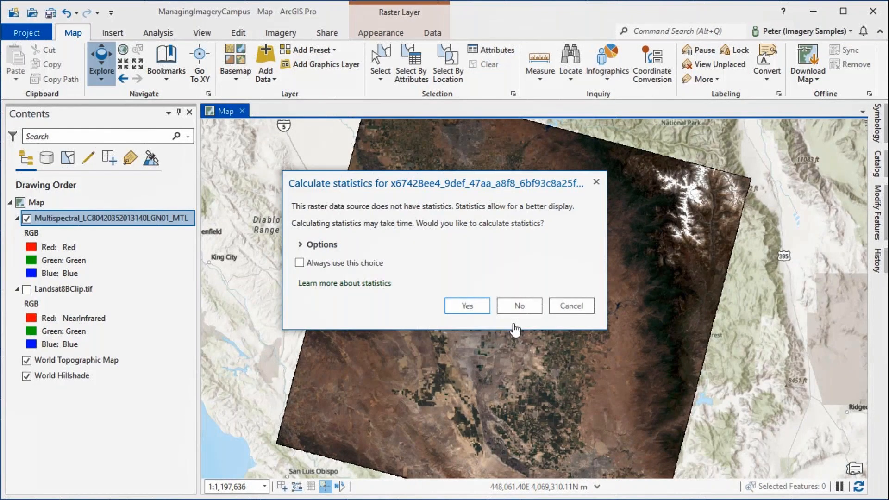
{"action": "left_click", "coordinate": [517, 308]}
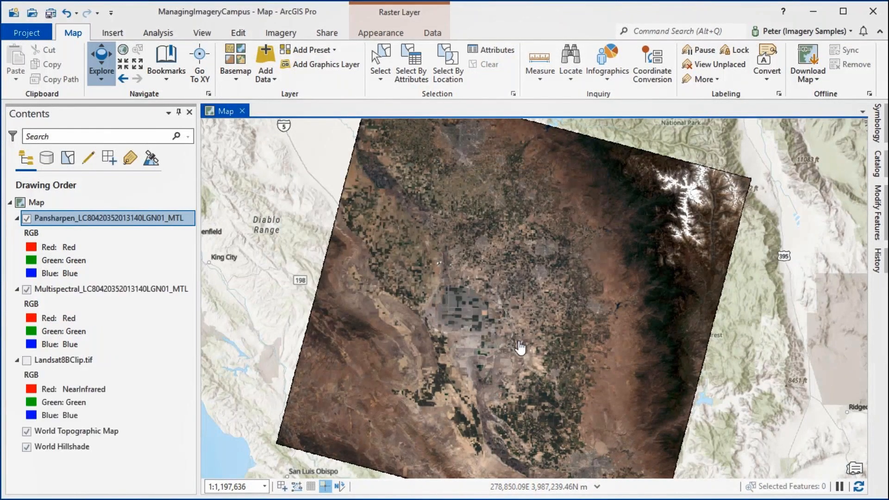
Compare the Pansharpen layer's detail with the Multispectral layer at close range by switching its visibility off and on
{"action": "scroll", "coordinate": [504, 346], "scroll_direction": "up", "scroll_amount": 10}
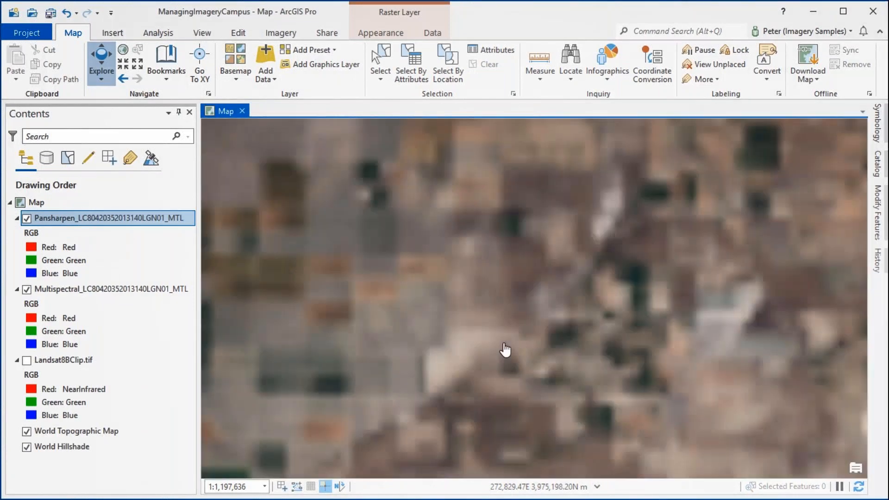
{"action": "scroll", "coordinate": [504, 347], "scroll_direction": "up", "scroll_amount": 5}
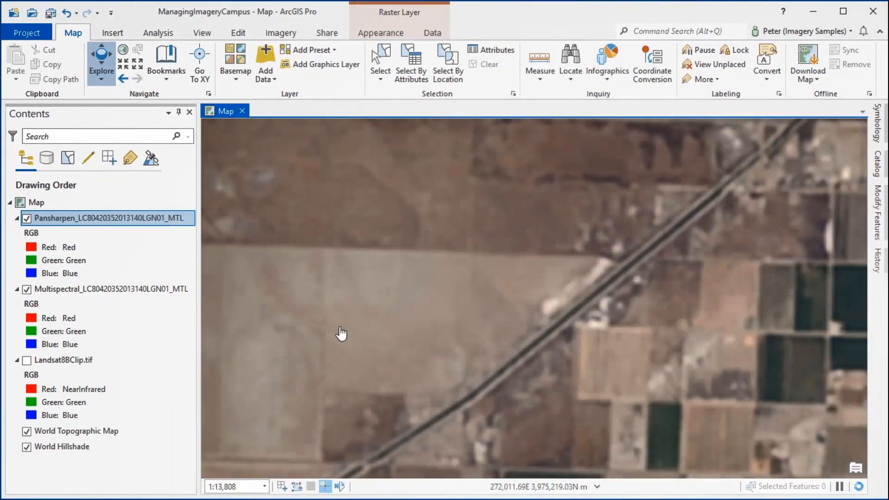
{"action": "left_click", "coordinate": [27, 220]}
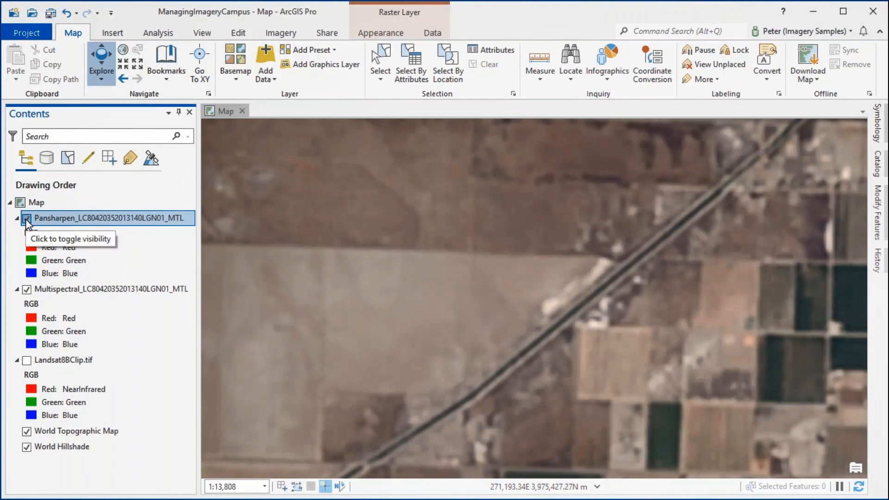
{"action": "left_click", "coordinate": [26, 219]}
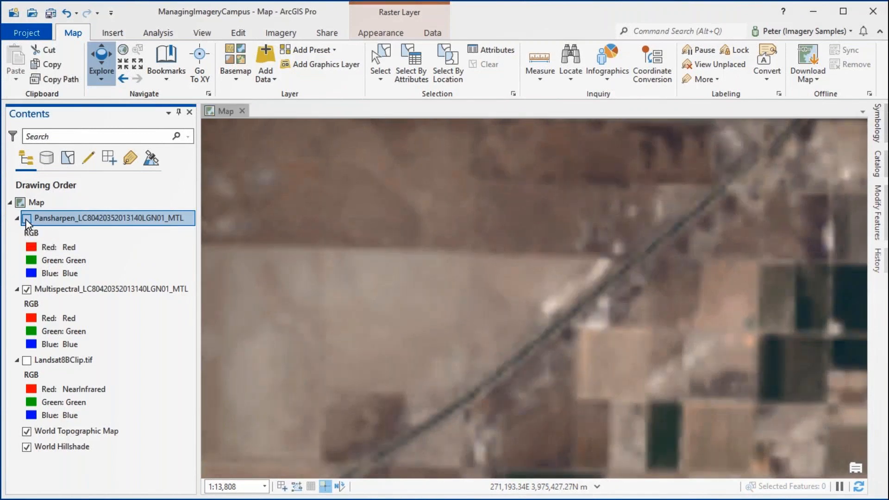
{"action": "left_click", "coordinate": [27, 219]}
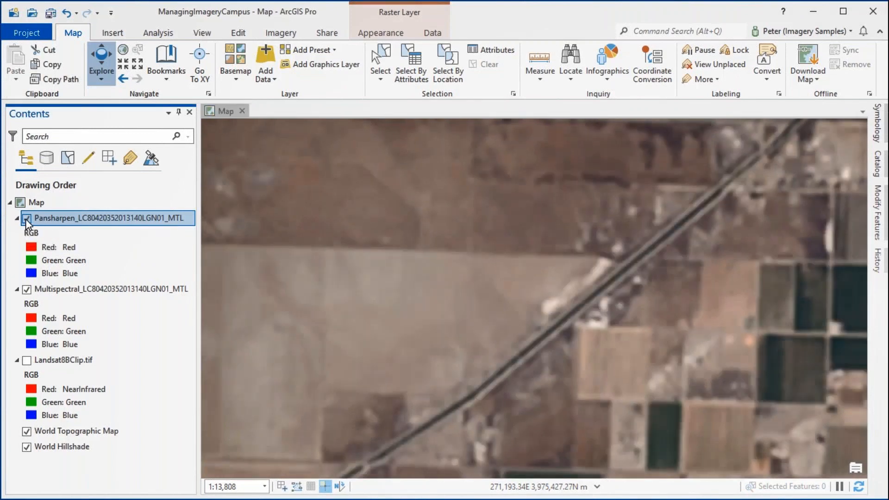
Examine the function chain of the Pansharpen layer, including its input bands, and close it
{"action": "right_click", "coordinate": [55, 219]}
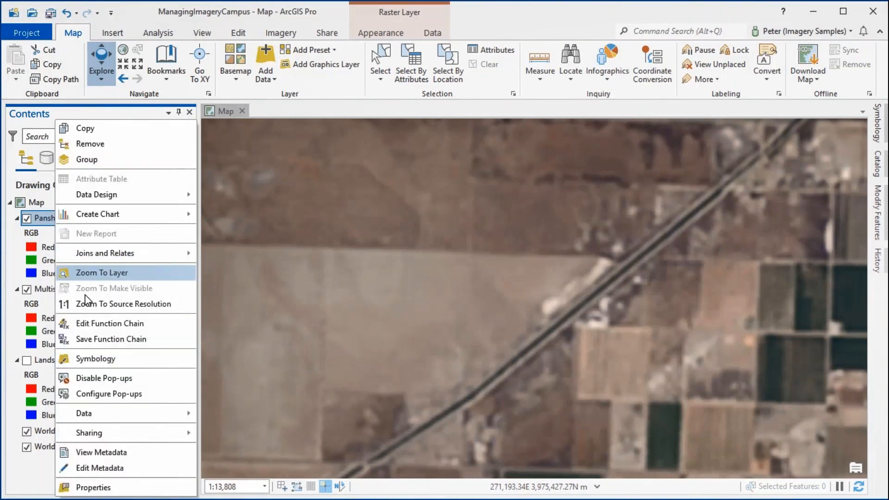
{"action": "left_click", "coordinate": [94, 325]}
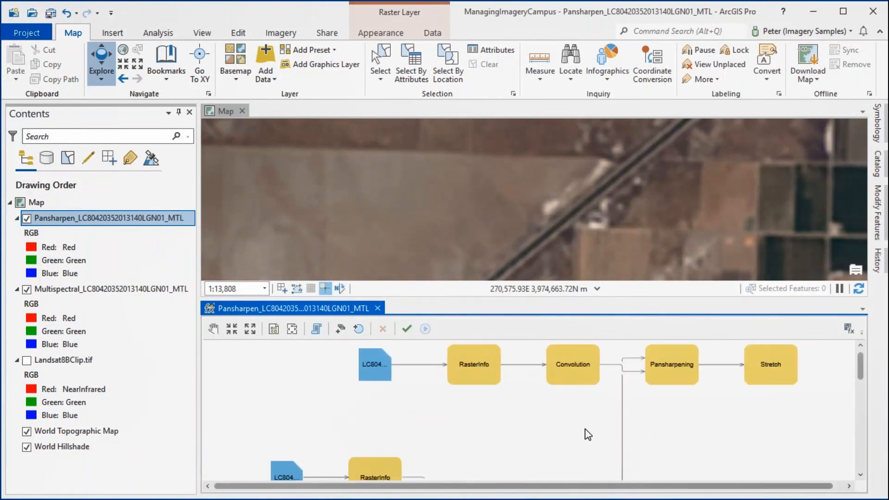
{"action": "scroll", "coordinate": [587, 427], "scroll_direction": "down", "scroll_amount": 6}
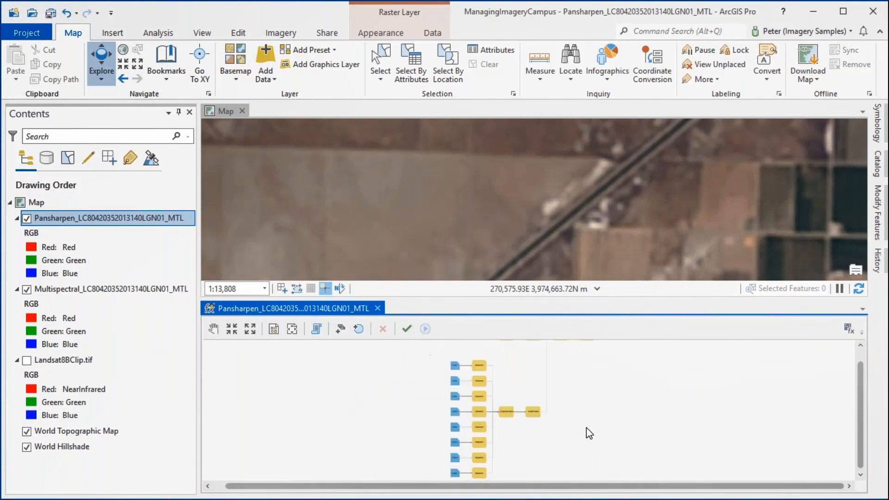
{"action": "left_click", "coordinate": [378, 308]}
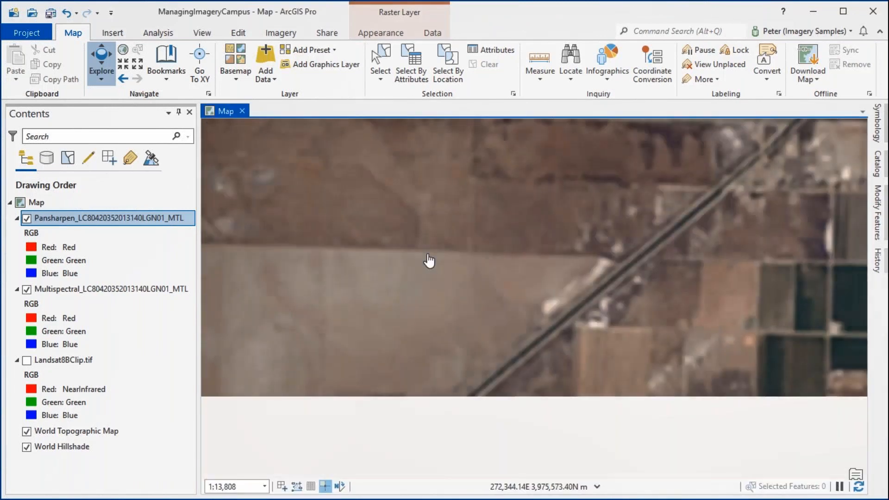
Hide the Multispectral layer so that only the Pansharpen layer is displayed over the basemap
{"action": "scroll", "coordinate": [430, 260], "scroll_direction": "down", "scroll_amount": 5}
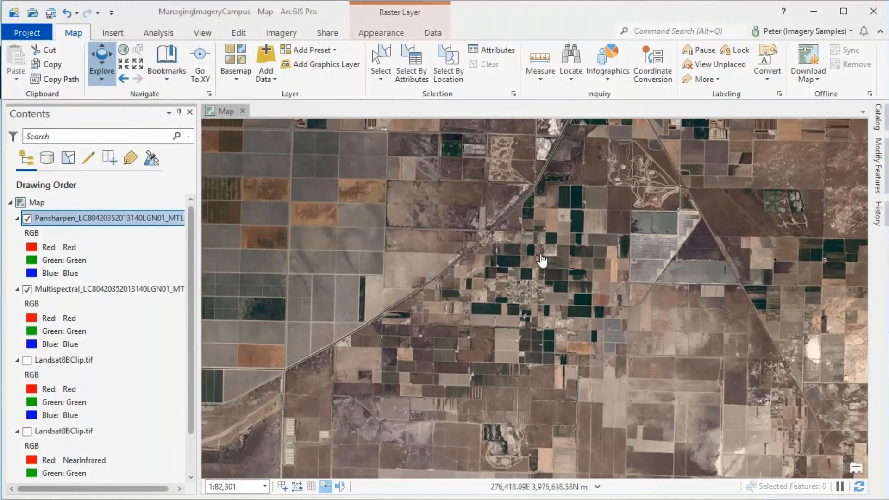
{"action": "scroll", "coordinate": [534, 263], "scroll_direction": "down", "scroll_amount": 4}
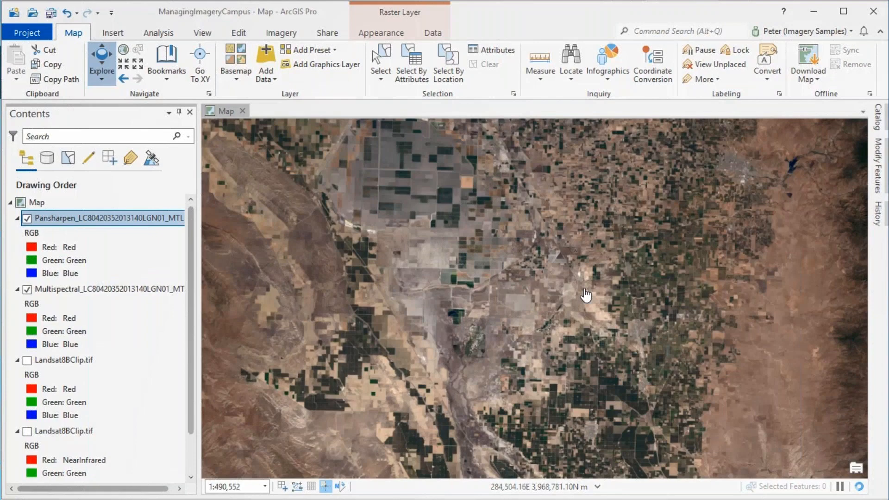
{"action": "left_click", "coordinate": [27, 290]}
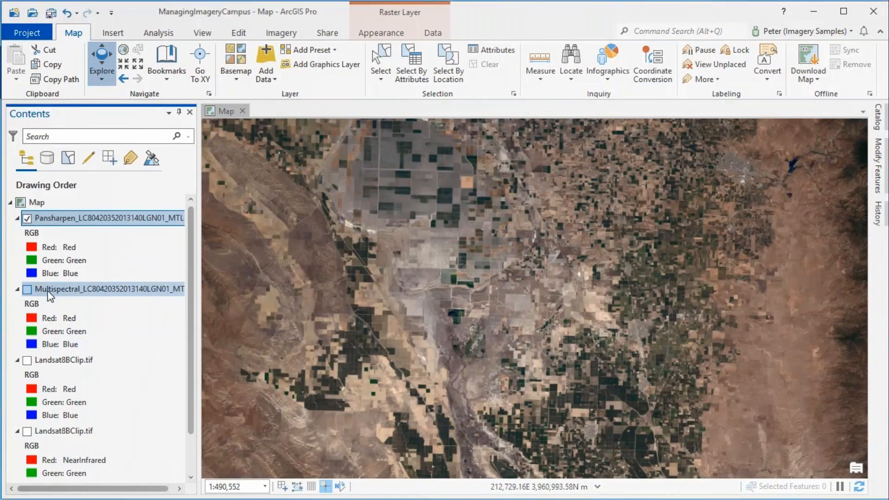
Clip the Pansharpen layer to a map extent covering the central farmland and hide the original Pansharpen layer
{"action": "scroll", "coordinate": [488, 287], "scroll_direction": "down", "scroll_amount": 2}
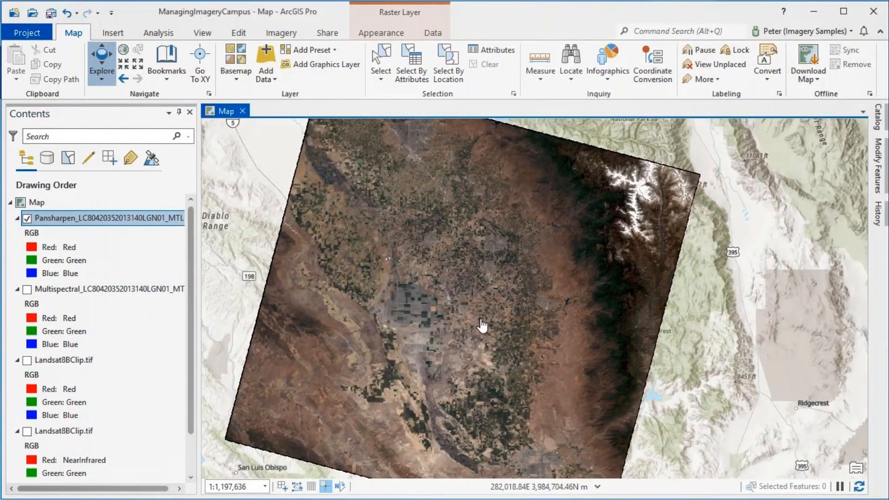
{"action": "scroll", "coordinate": [486, 327], "scroll_direction": "up", "scroll_amount": 2}
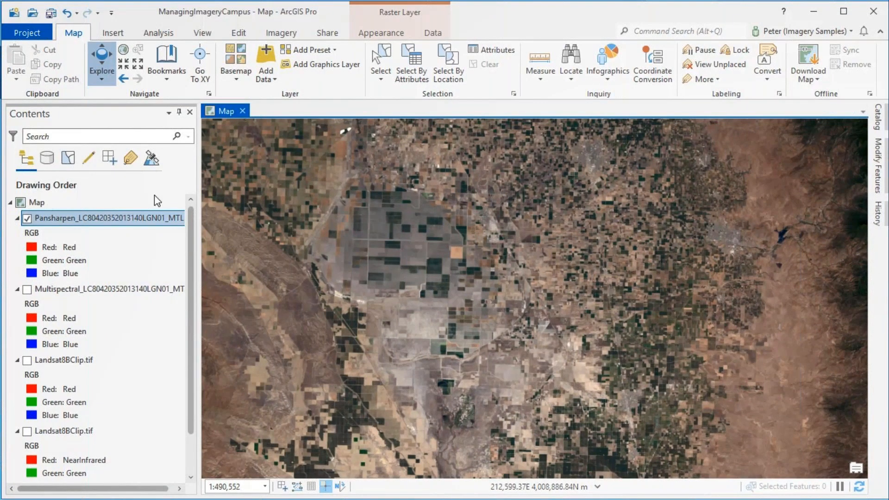
{"action": "left_click", "coordinate": [284, 33]}
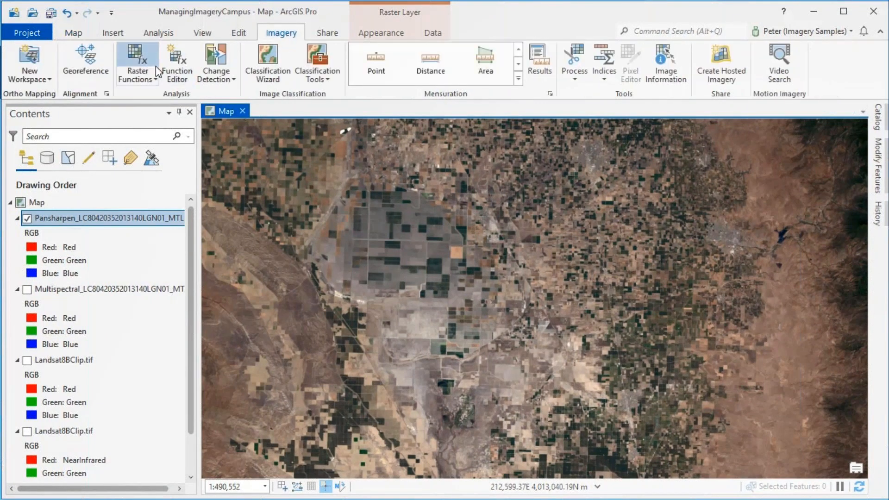
{"action": "left_click", "coordinate": [581, 81]}
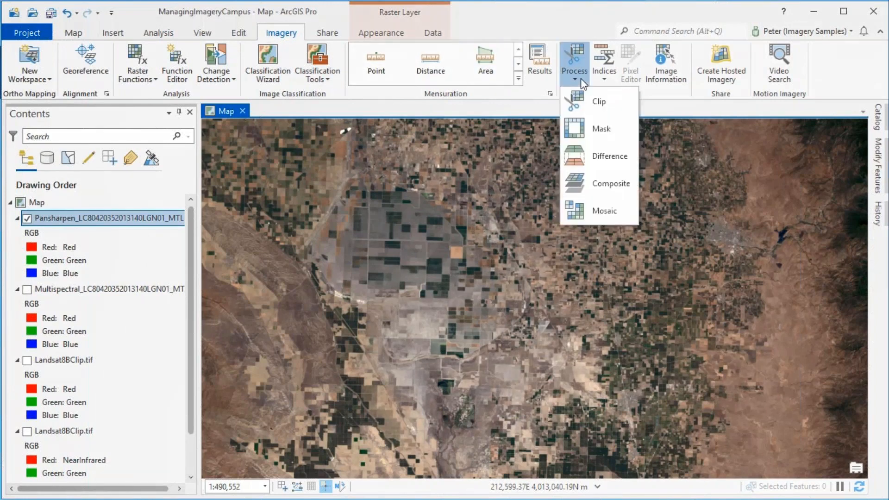
{"action": "left_click", "coordinate": [591, 102]}
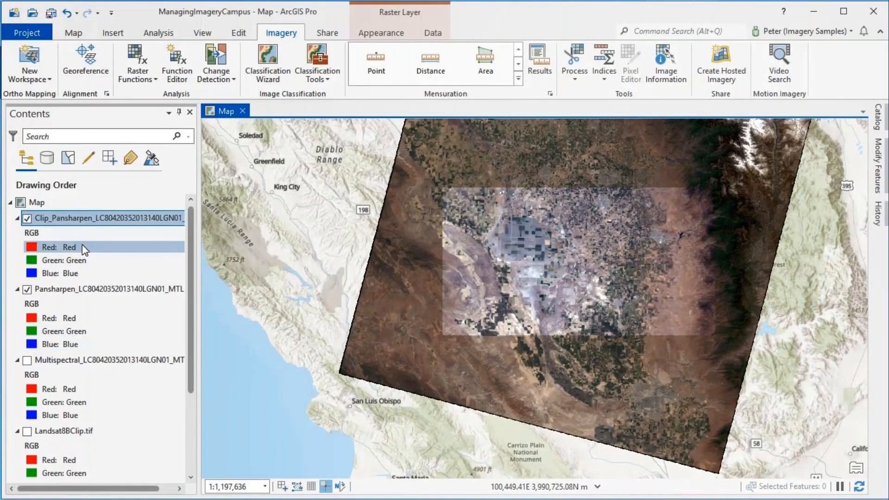
{"action": "left_click", "coordinate": [27, 289]}
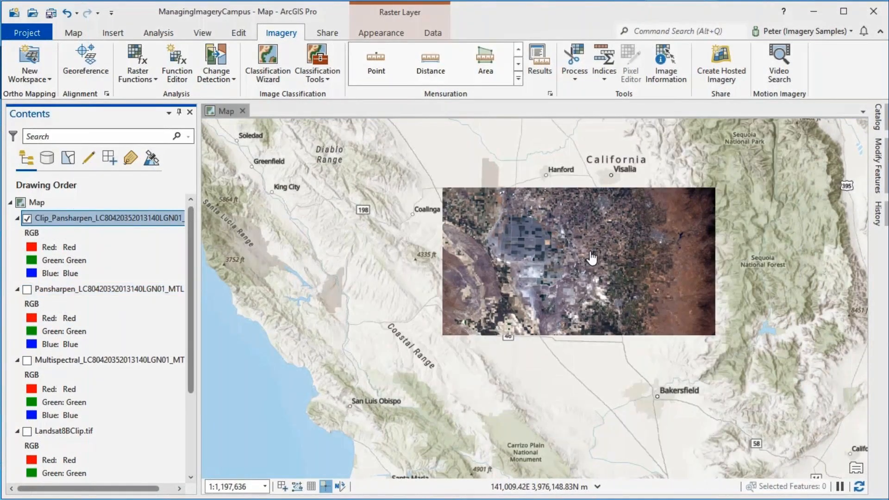
{"action": "left_click_drag", "start_coordinate": [673, 253], "coordinate": [582, 282]}
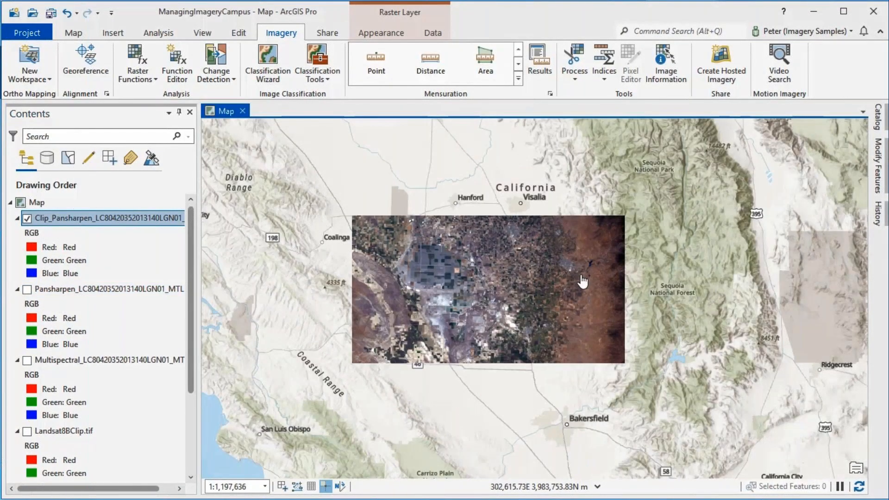
Add the RasterTileCacheTools.pyt toolbox to the project's toolboxes
{"action": "left_click", "coordinate": [877, 117]}
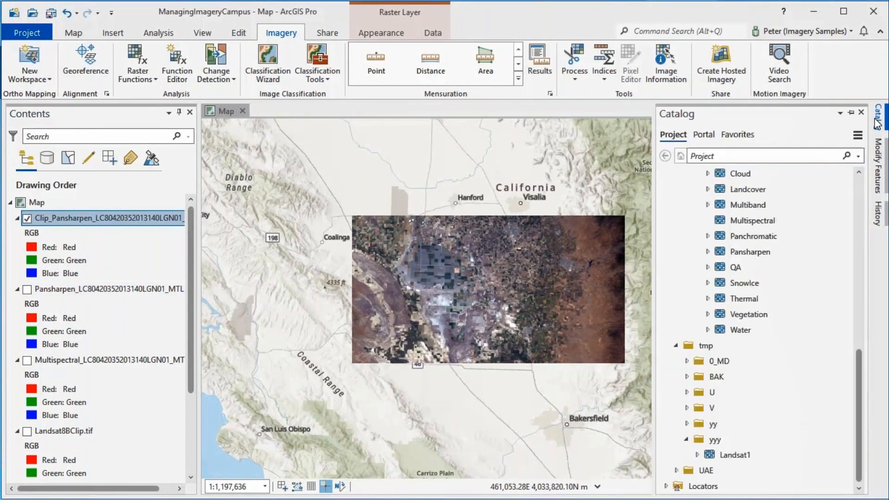
{"action": "scroll", "coordinate": [860, 178], "scroll_direction": "up", "scroll_amount": 10}
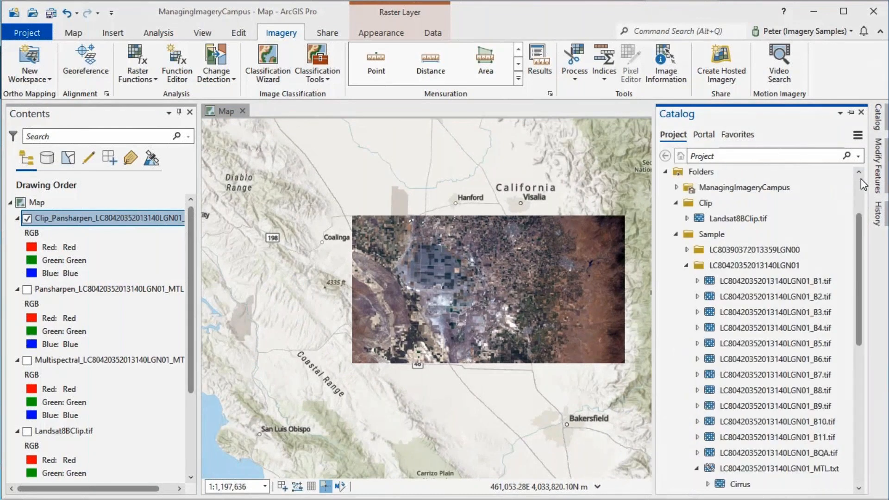
{"action": "right_click", "coordinate": [705, 193]}
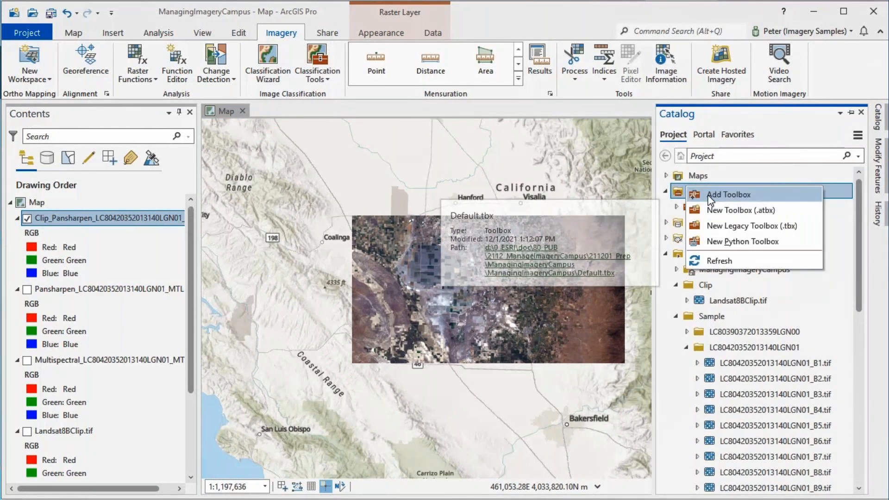
{"action": "left_click", "coordinate": [728, 194]}
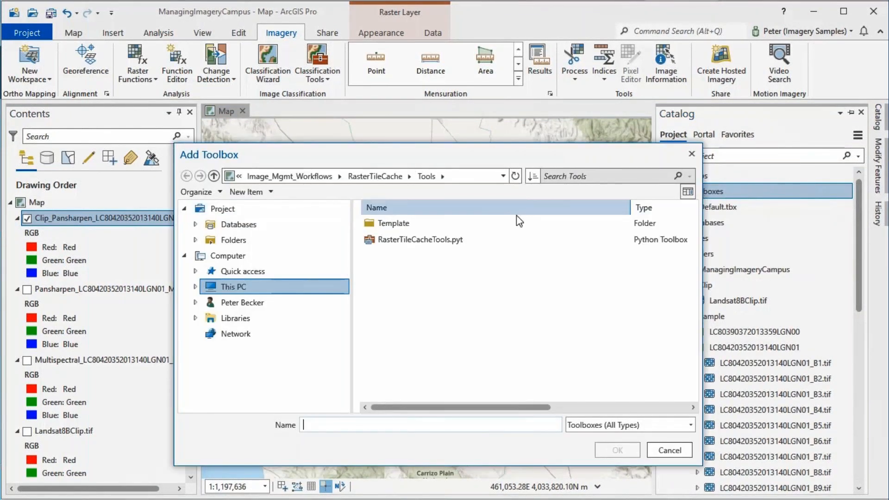
{"action": "left_click", "coordinate": [413, 250]}
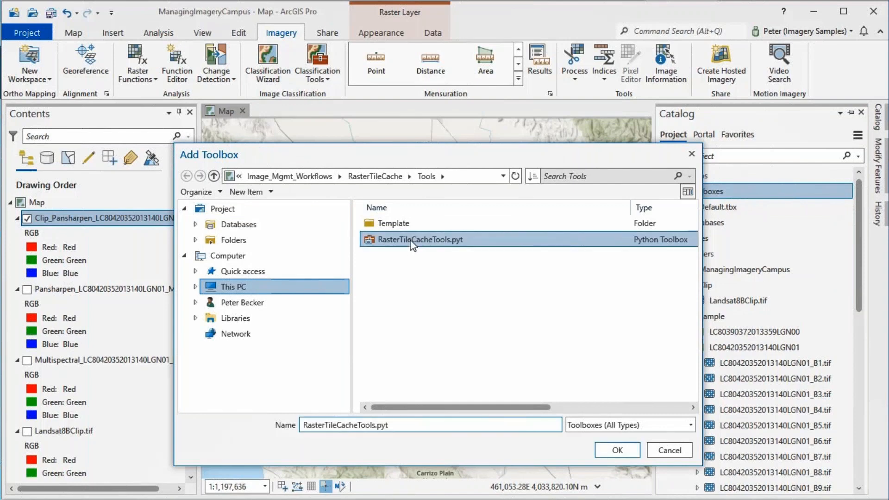
{"action": "left_click", "coordinate": [608, 450]}
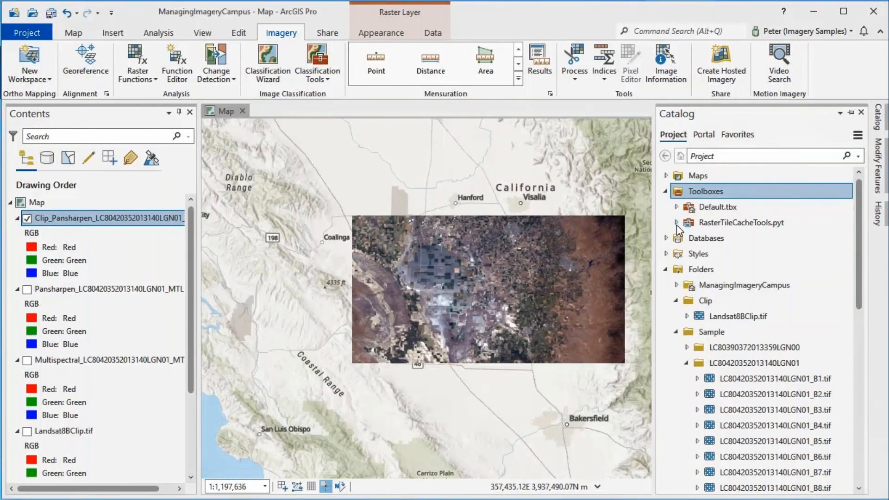
{"action": "left_click", "coordinate": [677, 223]}
{"action": "left_click", "coordinate": [742, 237]}
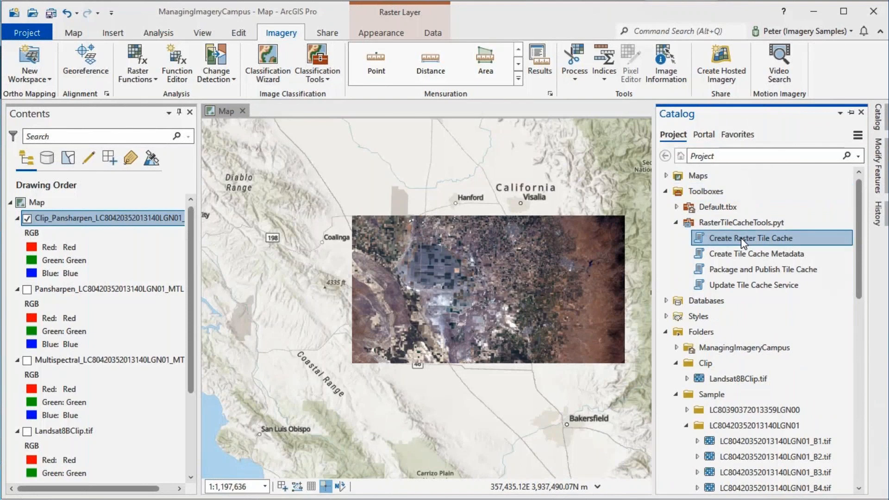
{"action": "double_click", "coordinate": [741, 237]}
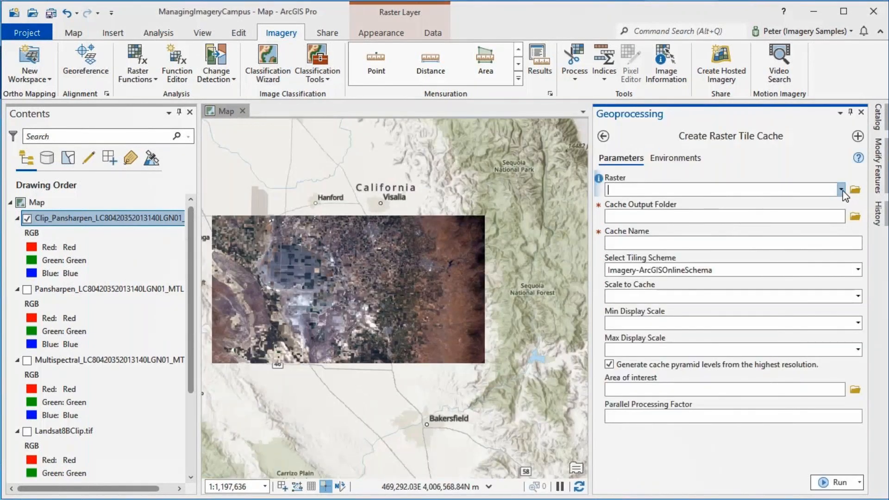
{"action": "left_click", "coordinate": [841, 190]}
{"action": "left_click", "coordinate": [722, 211]}
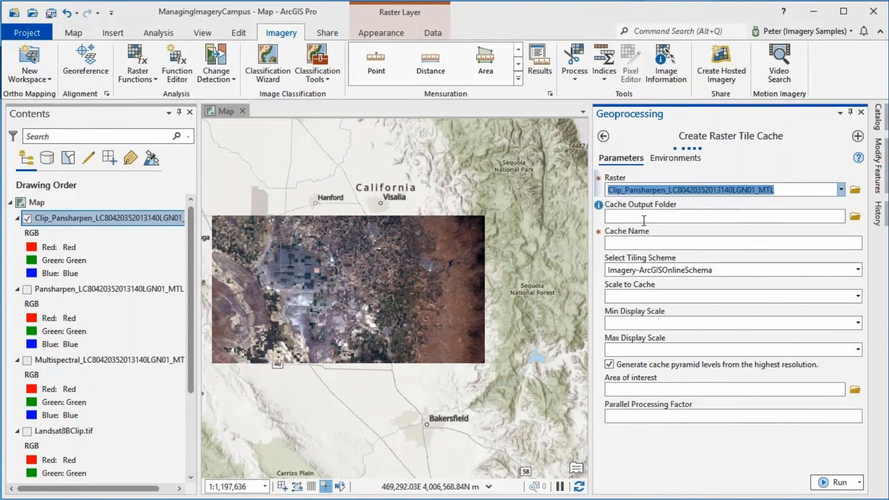
Set the cache output folder to yyy inside C:\tmp and name the cache LandsatClip1
{"action": "left_click", "coordinate": [855, 217]}
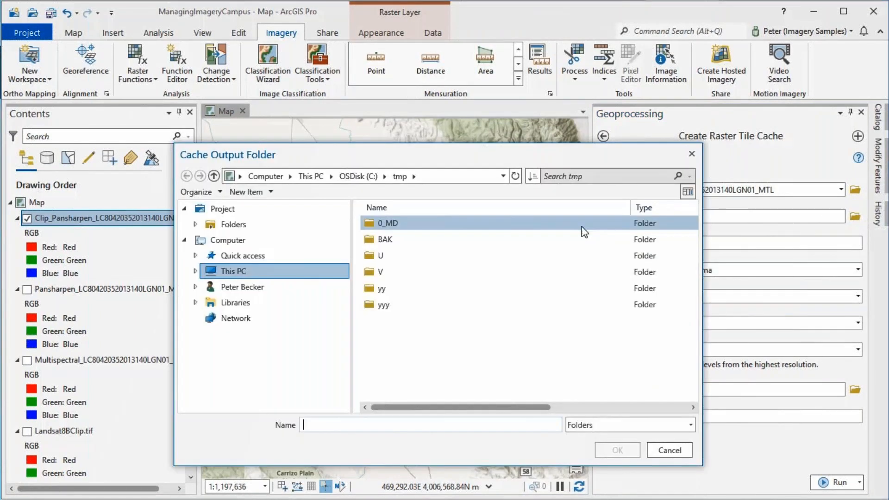
{"action": "left_click", "coordinate": [374, 302]}
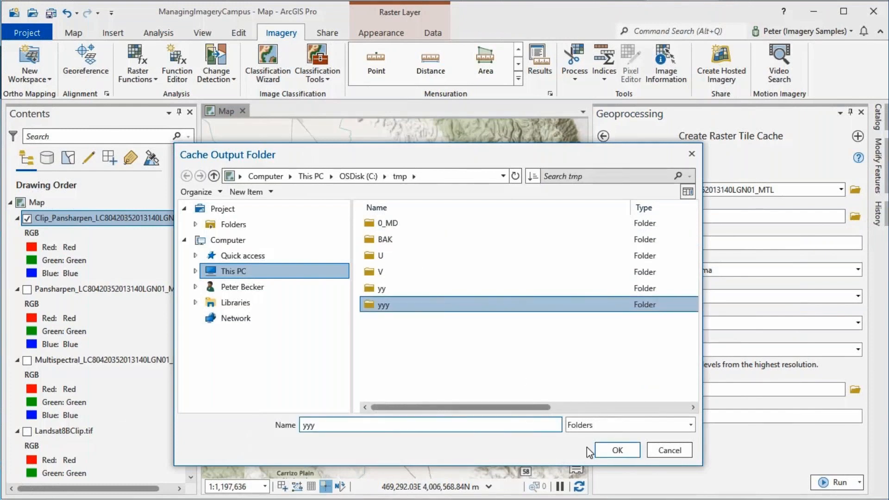
{"action": "left_click", "coordinate": [621, 449]}
{"action": "left_click", "coordinate": [632, 242]}
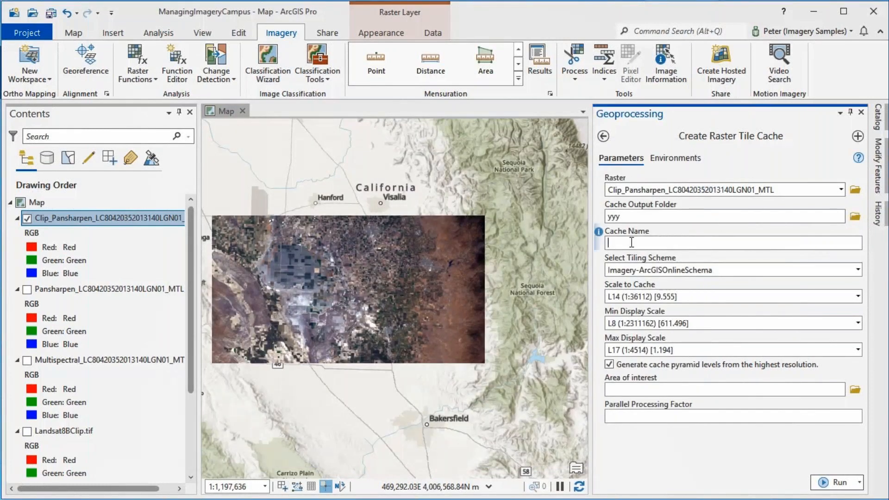
{"action": "type", "text": "LandsatClip1"}
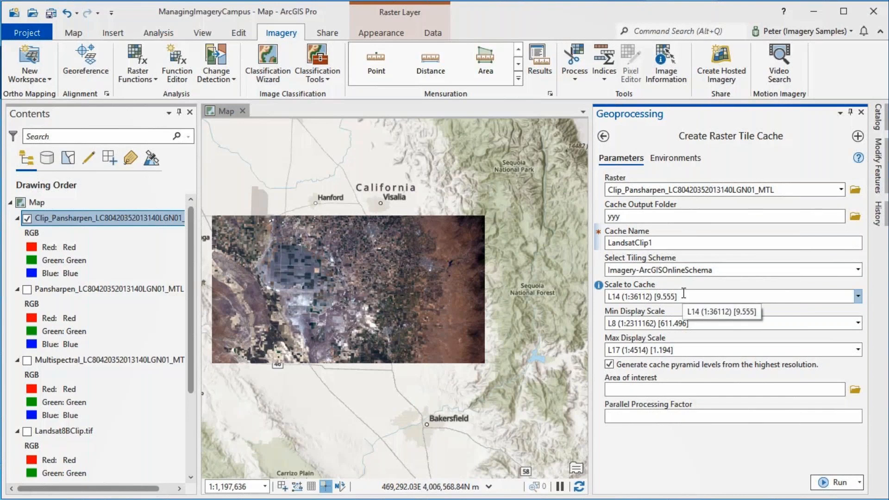
Create the raster tile cache, keeping L14 (1:36112) as the scale to cache and L17 (1:4514) as the maximum display scale
{"action": "left_click", "coordinate": [859, 301]}
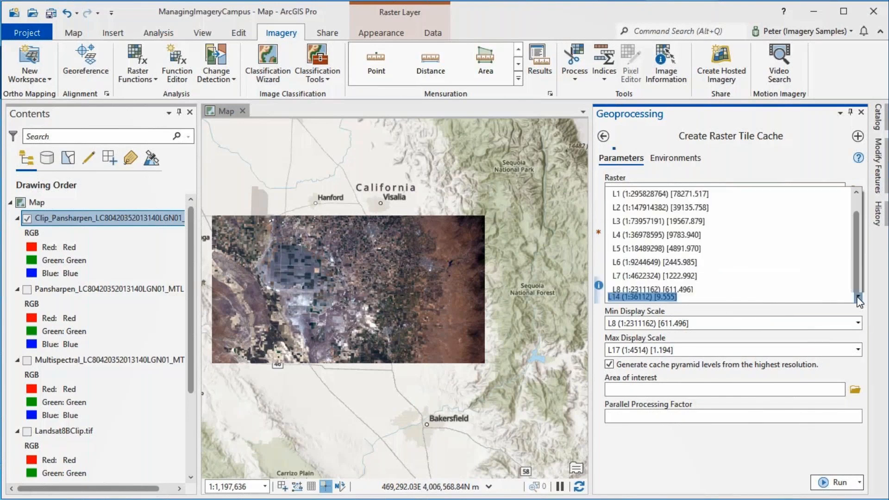
{"action": "left_click", "coordinate": [859, 301]}
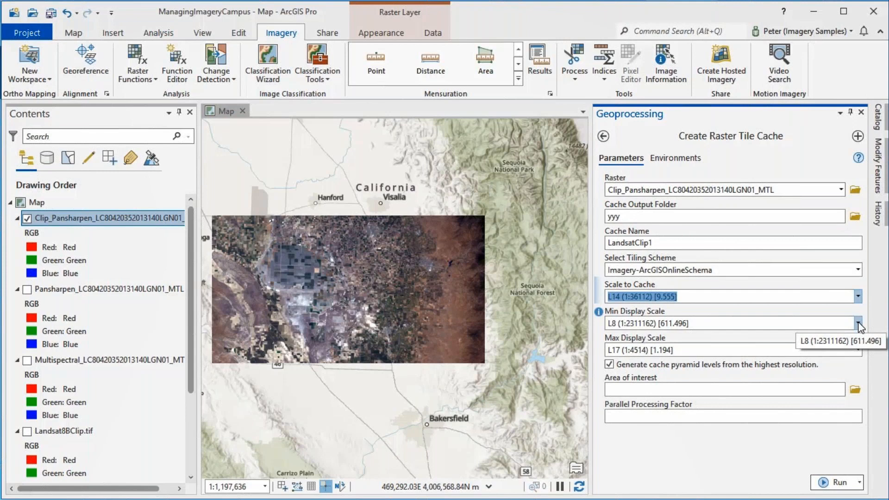
{"action": "left_click", "coordinate": [857, 352]}
{"action": "left_click", "coordinate": [859, 351]}
{"action": "left_click", "coordinate": [858, 351]}
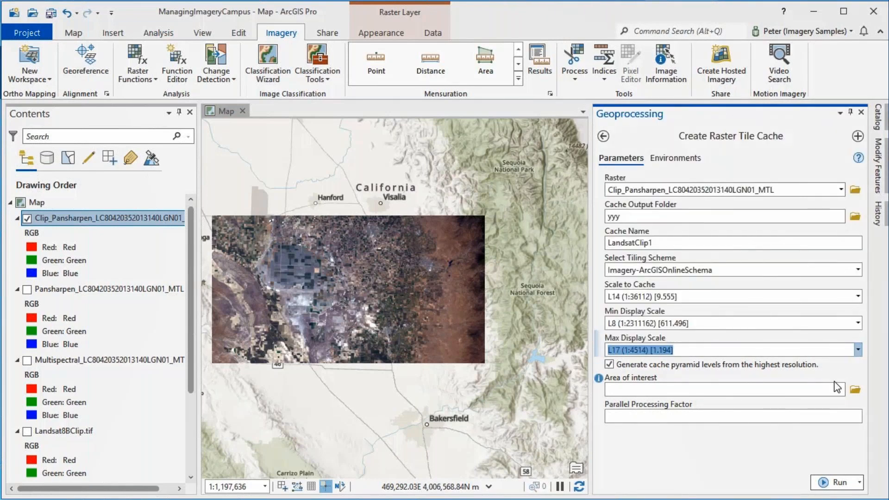
{"action": "left_click", "coordinate": [835, 483]}
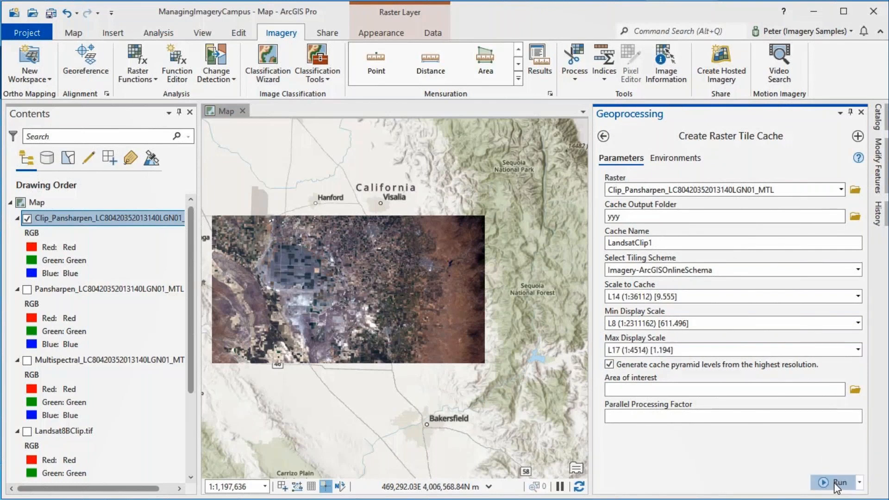
Add the LandsatClip1 tile cache from the yyy folder to the map, hide the Clip_Pansharpen layer and inspect the cache at close range
{"action": "left_click", "coordinate": [879, 121]}
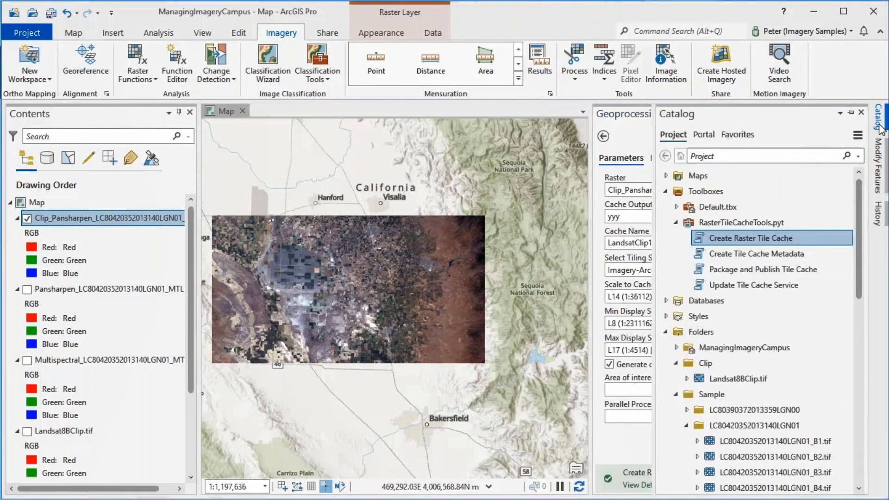
{"action": "scroll", "coordinate": [857, 440], "scroll_direction": "down", "scroll_amount": 5}
{"action": "scroll", "coordinate": [856, 440], "scroll_direction": "down", "scroll_amount": 1}
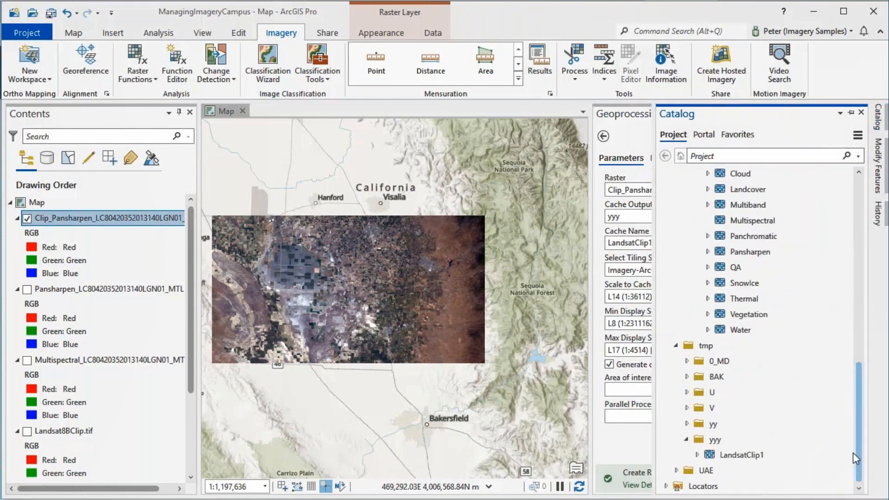
{"action": "left_click", "coordinate": [742, 455]}
{"action": "left_click_drag", "start_coordinate": [741, 455], "coordinate": [482, 314]}
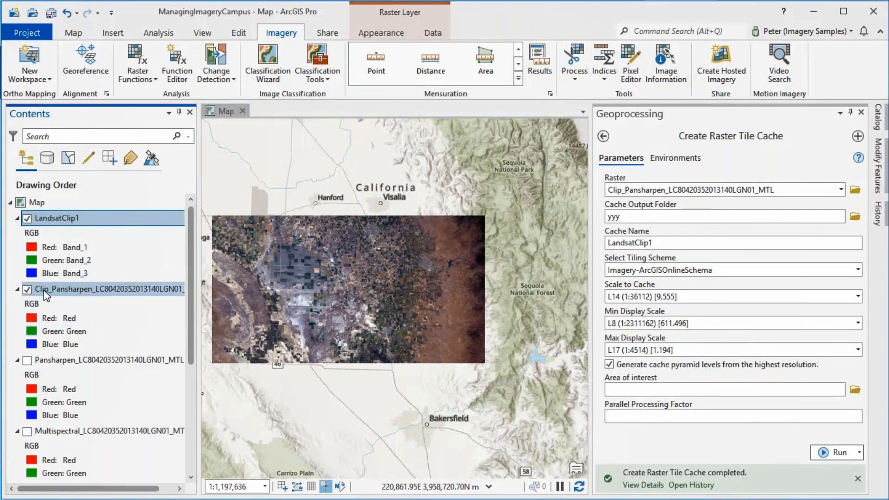
{"action": "left_click", "coordinate": [27, 290]}
{"action": "scroll", "coordinate": [360, 309], "scroll_direction": "up", "scroll_amount": 8}
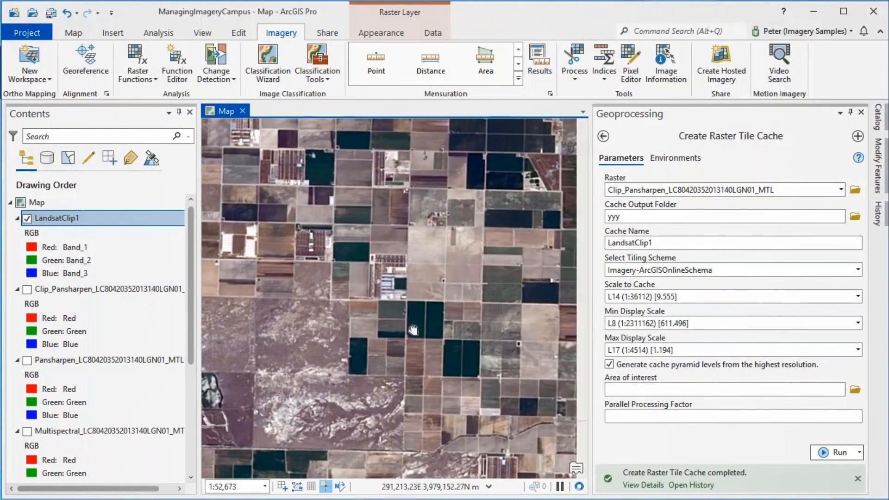
Open the Package and Publish Tile Cache tool and set LandsatClip1 from the yyy folder as the input cache
{"action": "left_click", "coordinate": [877, 123]}
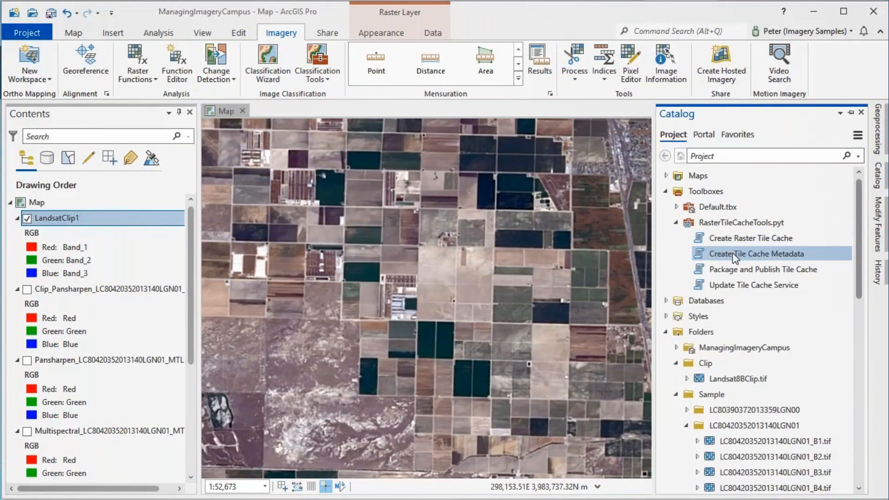
{"action": "double_click", "coordinate": [768, 269]}
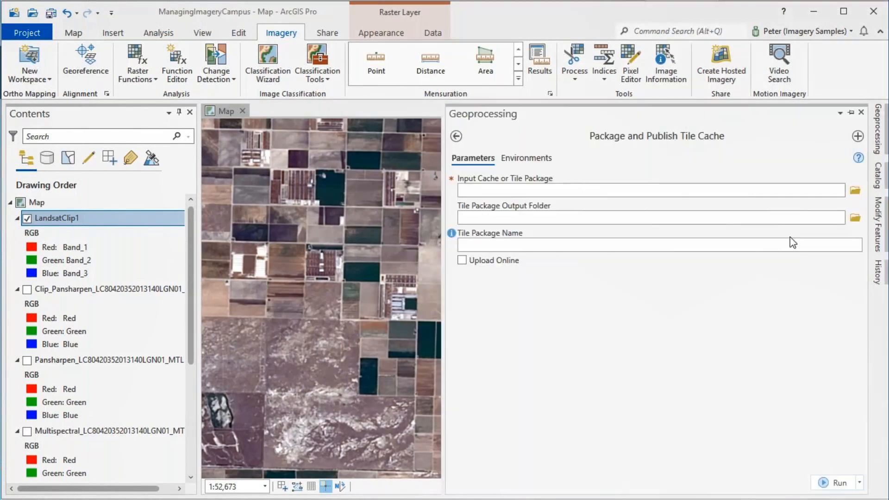
{"action": "left_click", "coordinate": [854, 191]}
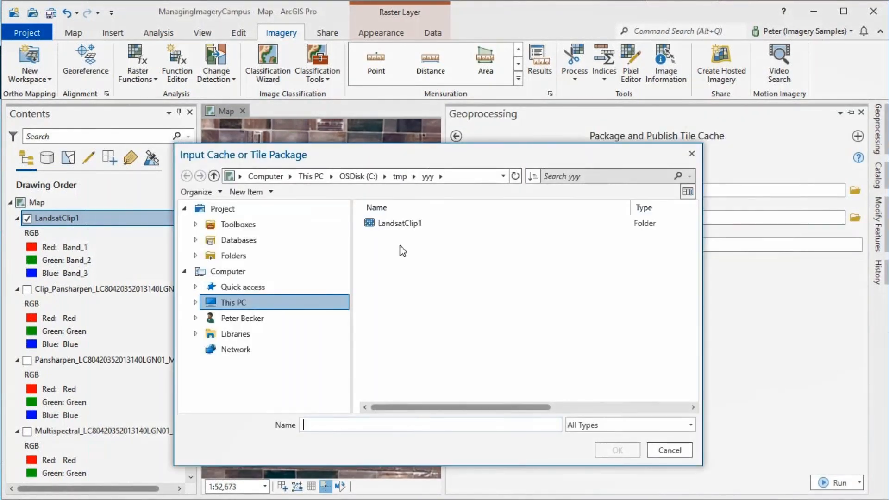
{"action": "left_click", "coordinate": [399, 224]}
{"action": "left_click", "coordinate": [619, 449]}
Set the tile package output folder to yyy inside C:\tmp and name the tile package LandsatClip1
{"action": "left_click", "coordinate": [536, 218]}
{"action": "left_click", "coordinate": [855, 217]}
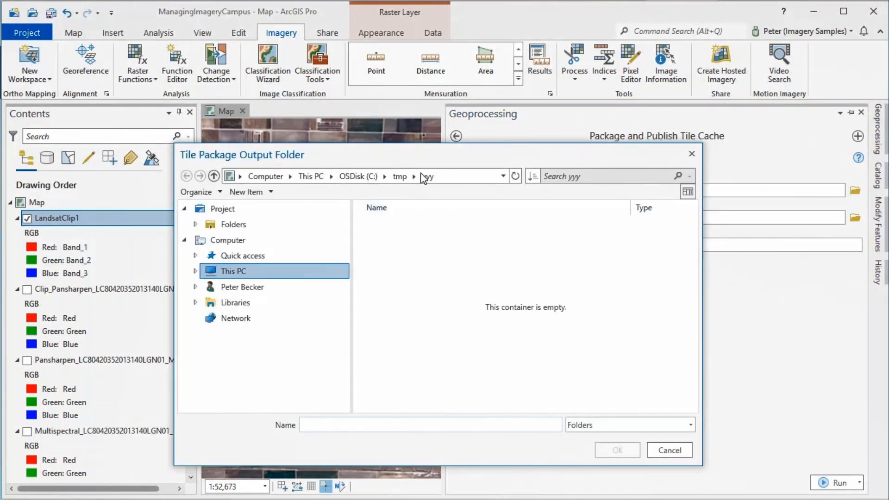
{"action": "left_click", "coordinate": [399, 176]}
{"action": "left_click", "coordinate": [384, 305]}
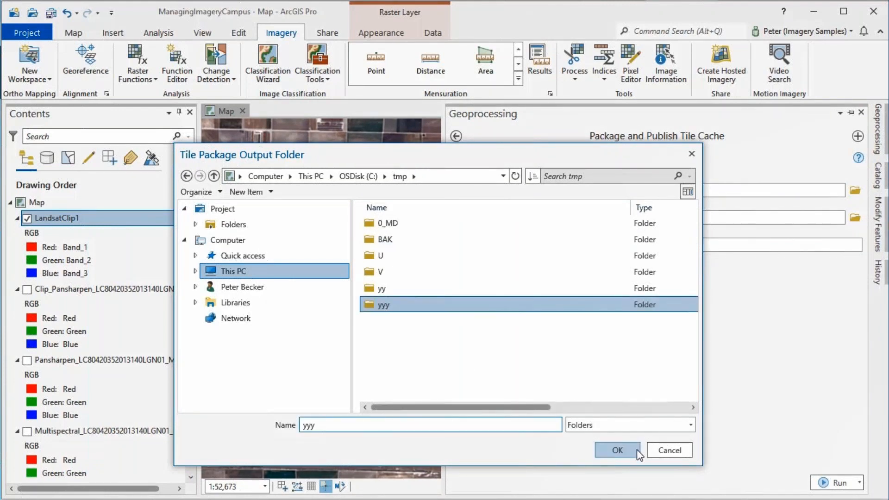
{"action": "left_click", "coordinate": [618, 451]}
{"action": "left_click", "coordinate": [602, 244]}
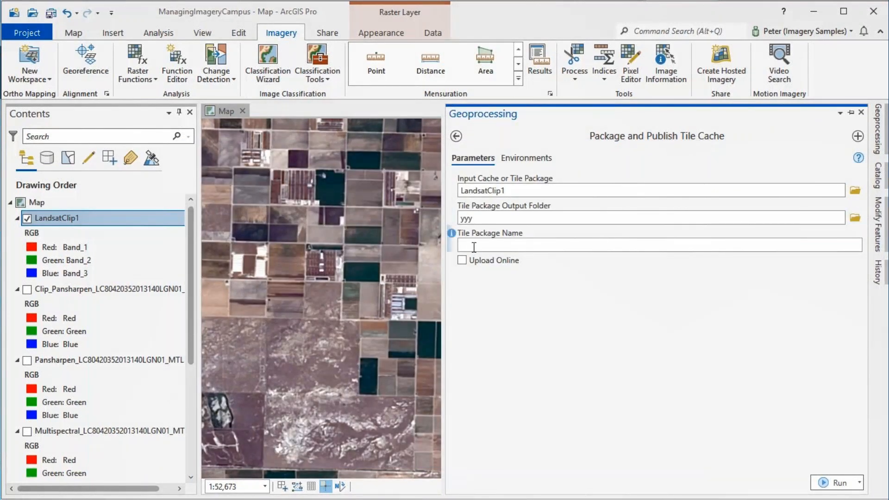
{"action": "type", "text": "LandsatClip1"}
Enable online upload with summary LandsatSample and tag Landsat, and choose to publish the tile package as a hosted tile layer
{"action": "left_click", "coordinate": [476, 259]}
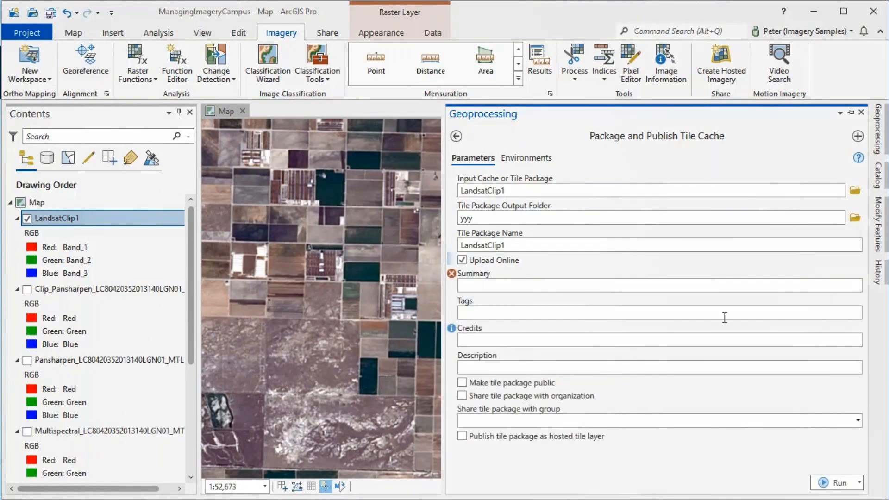
{"action": "left_click", "coordinate": [502, 287]}
{"action": "type", "text": "LandsatSample"}
{"action": "left_click", "coordinate": [511, 312]}
{"action": "type", "text": "Landsat"}
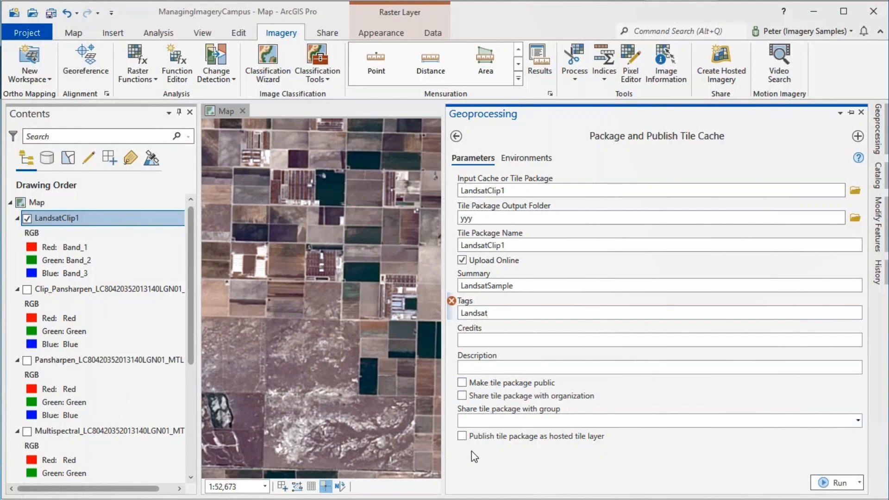
{"action": "left_click", "coordinate": [463, 436]}
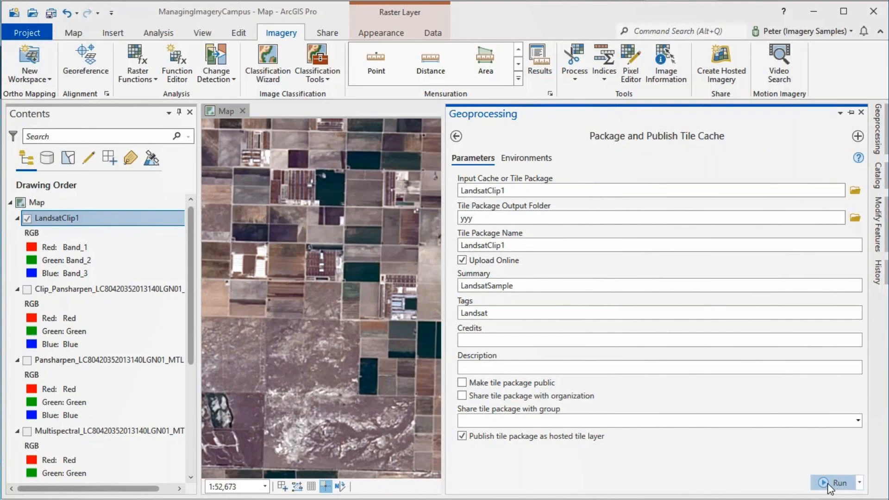
Run the Package and Publish Tile Cache tool and review its messages
{"action": "left_click", "coordinate": [829, 484]}
{"action": "mouse_move", "coordinate": [808, 485]}
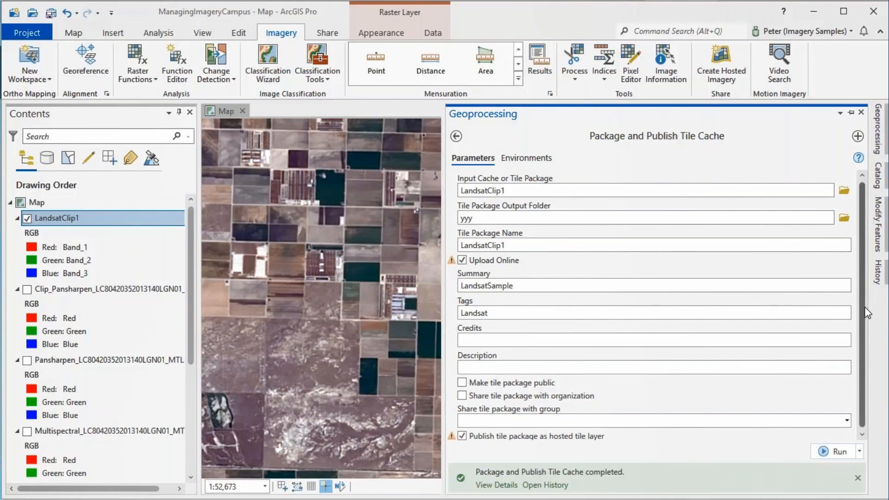
{"action": "mouse_move", "coordinate": [630, 487]}
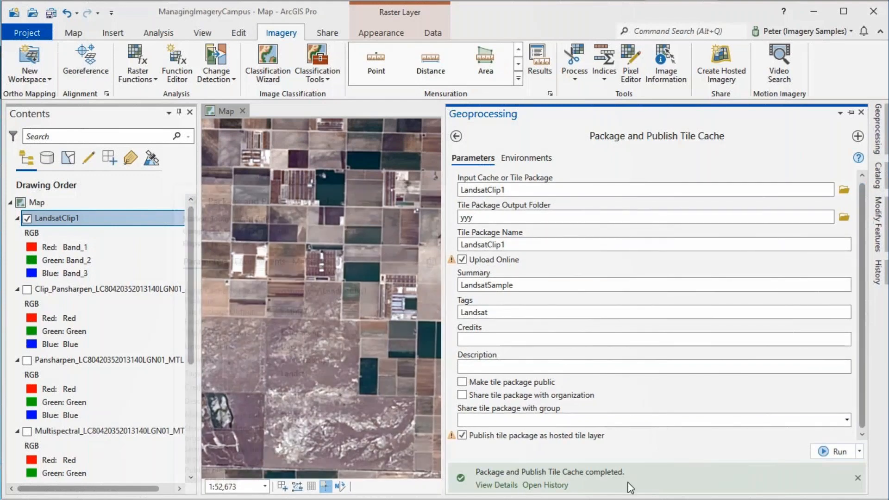
{"action": "left_click", "coordinate": [514, 485]}
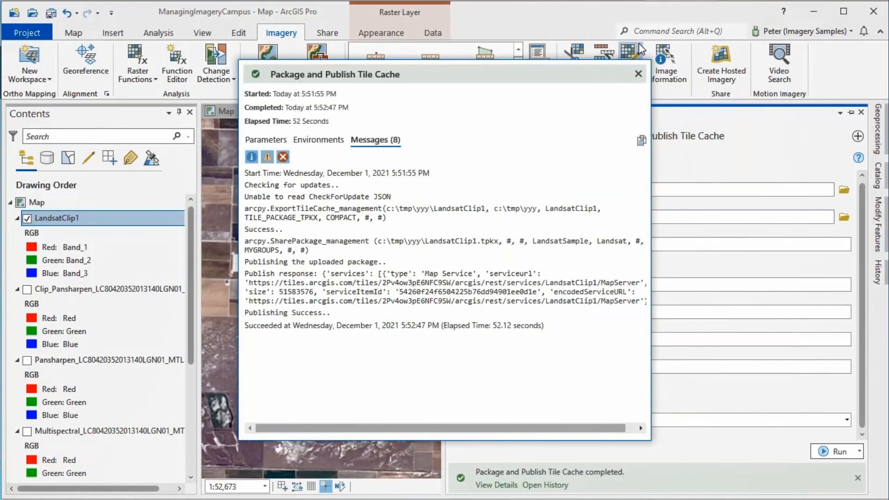
{"action": "left_click", "coordinate": [638, 74]}
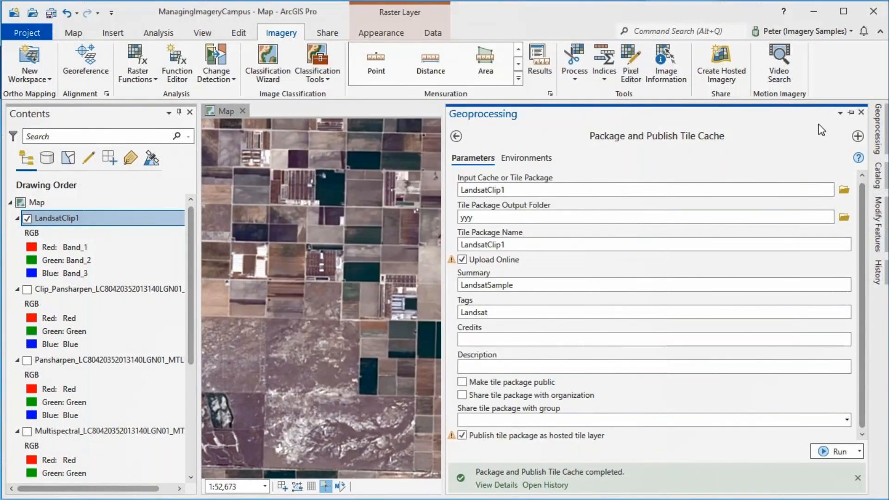
Find the published LandsatClip1 in the portal's My Content and add it to the map
{"action": "left_click", "coordinate": [878, 176]}
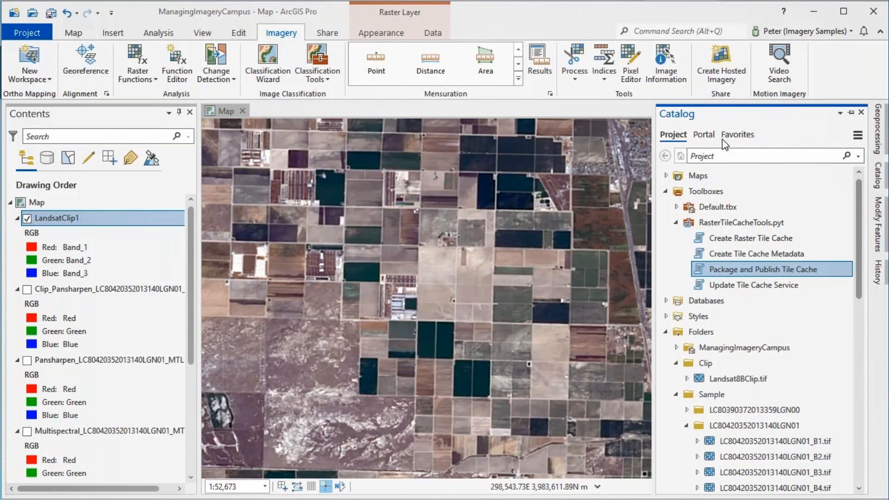
{"action": "left_click", "coordinate": [705, 135]}
{"action": "left_click", "coordinate": [672, 158]}
{"action": "left_click", "coordinate": [671, 158]}
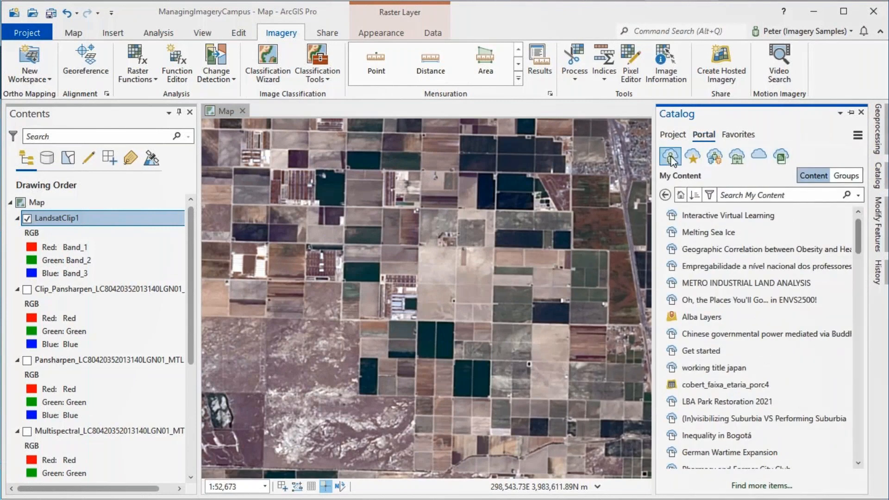
{"action": "left_click_drag", "start_coordinate": [859, 228], "coordinate": [869, 328]}
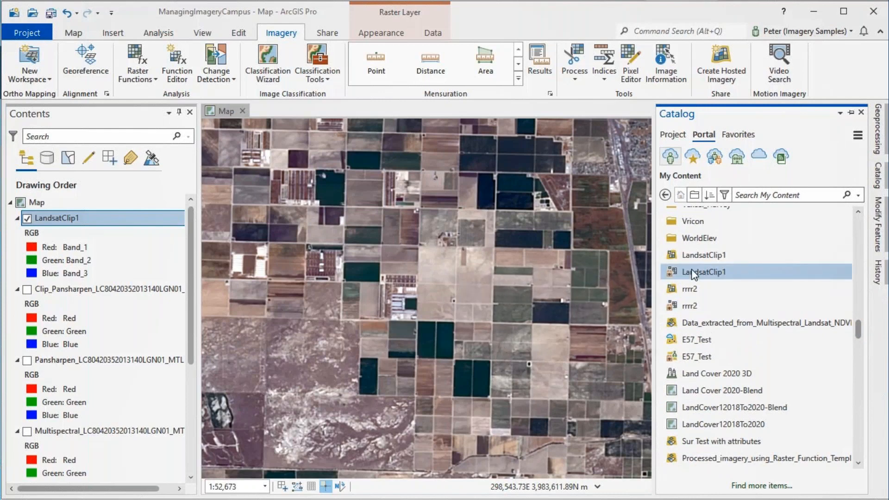
{"action": "mouse_move", "coordinate": [695, 275]}
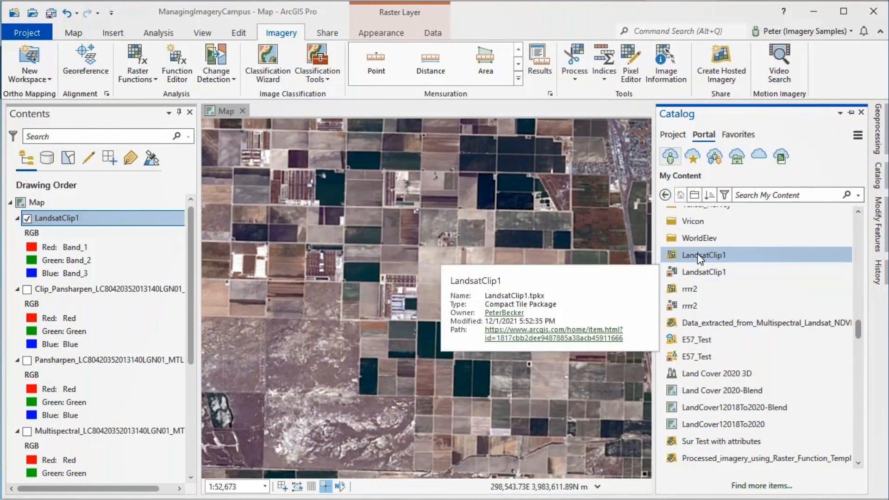
{"action": "mouse_move", "coordinate": [698, 254]}
{"action": "left_click_drag", "start_coordinate": [698, 254], "coordinate": [492, 262]}
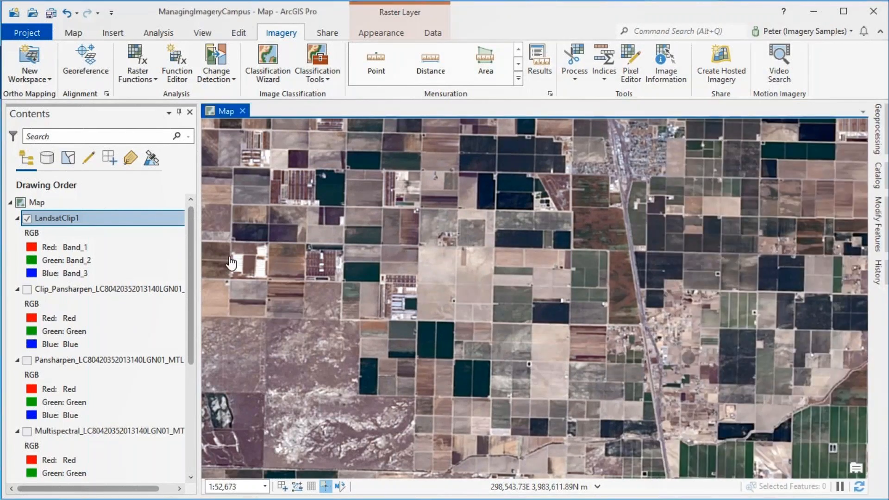
Hide the local LandsatClip1 cache layer and inspect the LandsatClip1 layer added from the portal
{"action": "left_click", "coordinate": [25, 218]}
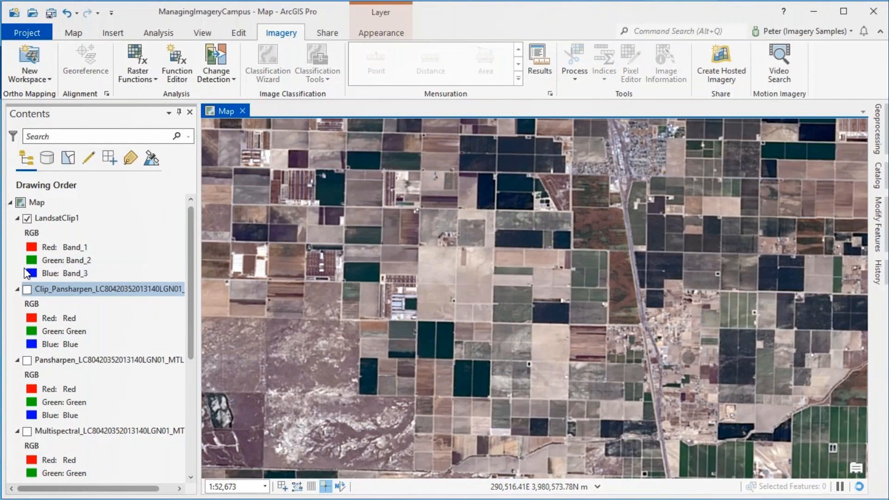
{"action": "left_click_drag", "start_coordinate": [191, 253], "coordinate": [180, 370]}
{"action": "left_click", "coordinate": [27, 441]}
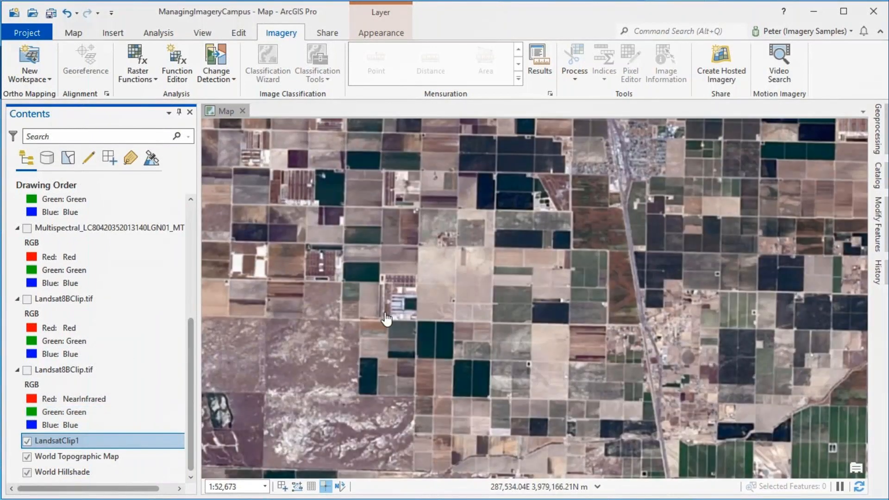
{"action": "scroll", "coordinate": [433, 295], "scroll_direction": "down", "scroll_amount": 8}
{"action": "left_click_drag", "start_coordinate": [330, 294], "coordinate": [413, 295]}
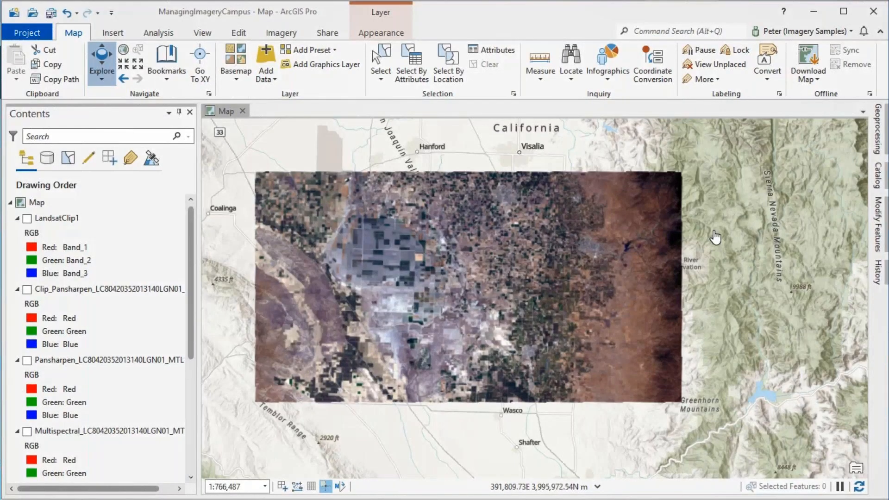
Start creating a hosted tiled imagery layer from a single image, with Landsat8BClip.tif in the Clip folder as source data
{"action": "left_click", "coordinate": [285, 32]}
{"action": "left_click", "coordinate": [717, 60]}
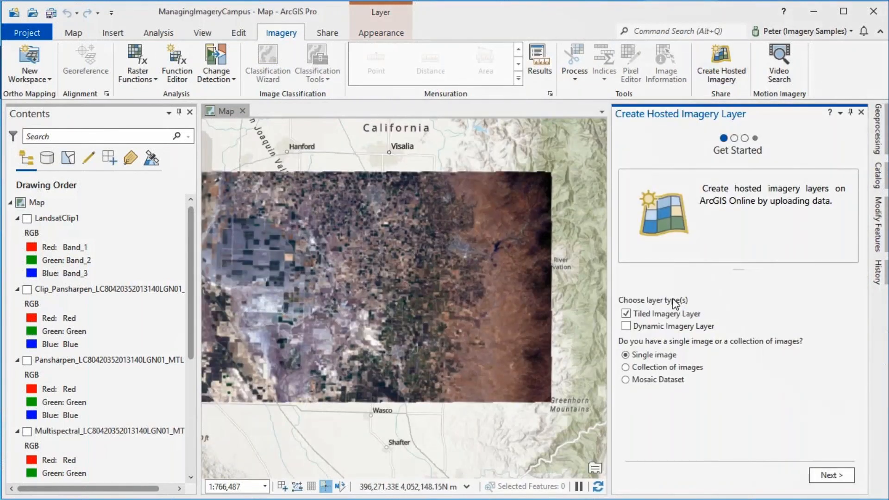
{"action": "left_click", "coordinate": [834, 476]}
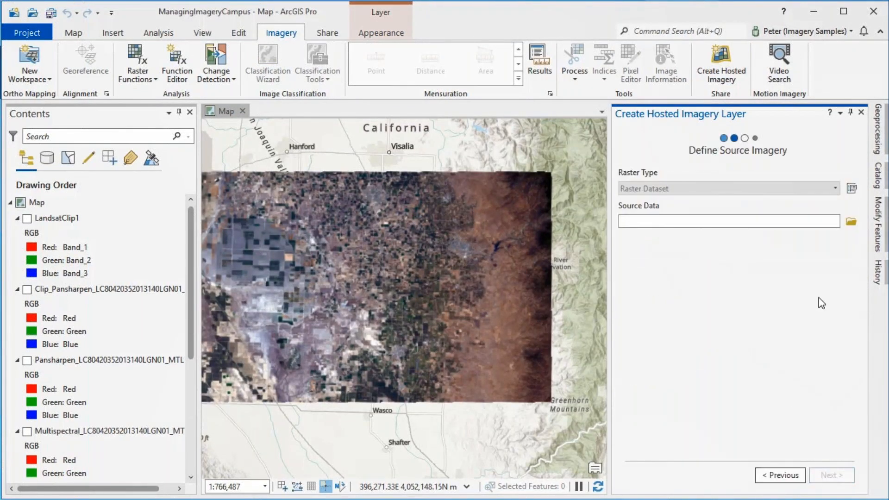
{"action": "left_click", "coordinate": [852, 222]}
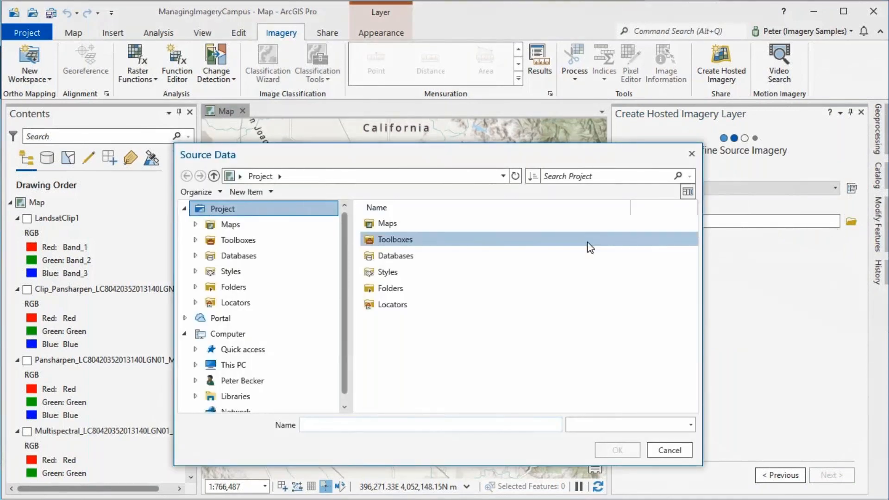
{"action": "left_click", "coordinate": [378, 257]}
{"action": "double_click", "coordinate": [377, 255]}
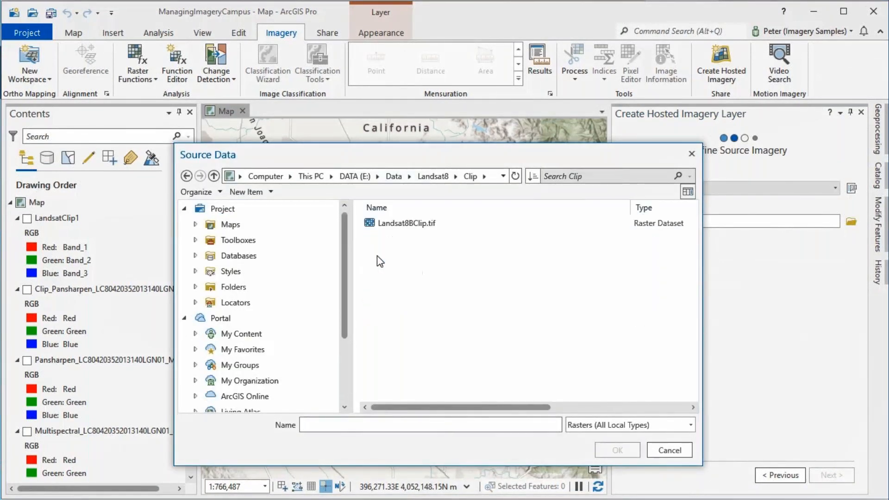
{"action": "left_click", "coordinate": [383, 226]}
{"action": "left_click", "coordinate": [616, 449]}
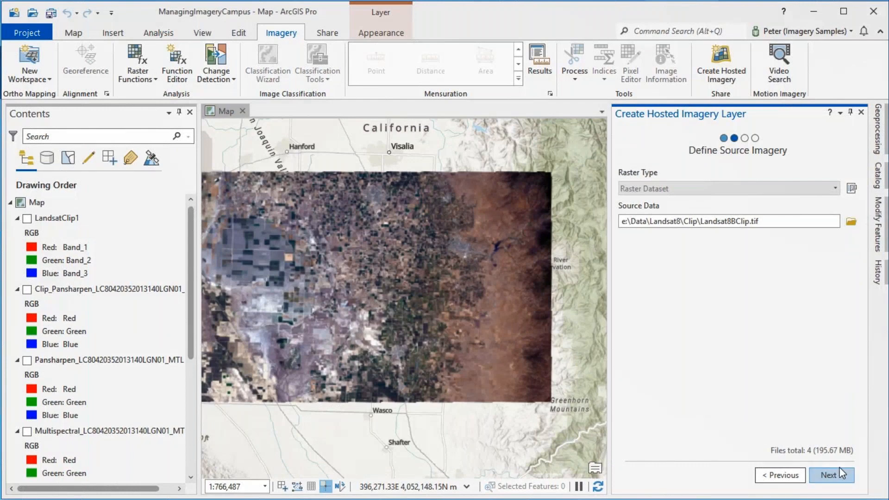
Name the tiled imagery layer Landsat Clipped 8Band, with description Landsat Clipped 8Band sample and tag Landsat
{"action": "left_click", "coordinate": [829, 475]}
{"action": "left_click", "coordinate": [636, 206]}
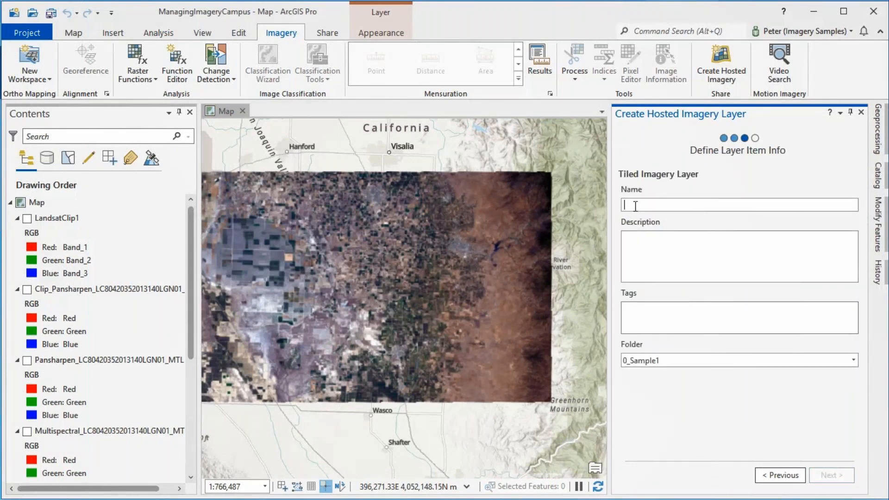
{"action": "type", "text": "Landsat Clipped 8Band"}
{"action": "left_click", "coordinate": [658, 246]}
{"action": "type", "text": "Landsat Clipped 8Band sample"}
{"action": "left_click", "coordinate": [673, 310]}
{"action": "left_click", "coordinate": [673, 310]}
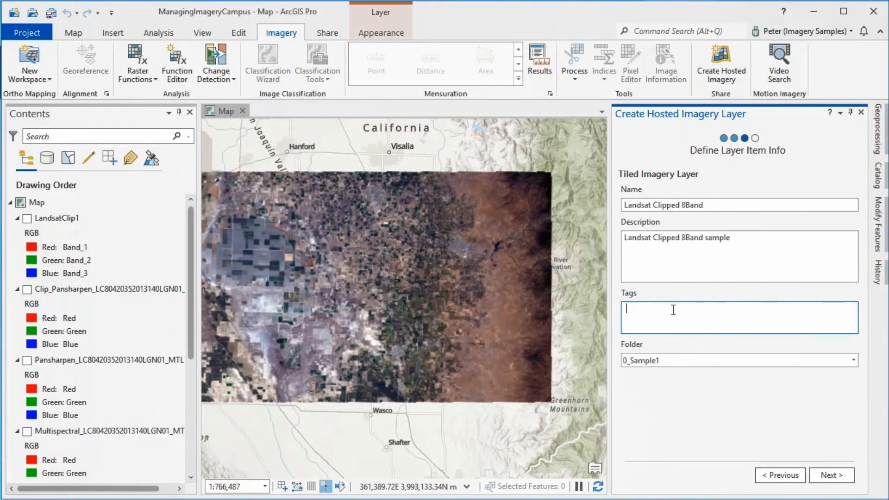
{"action": "type", "text": "Landsat"}
Upload the source image, create the hosted tiled imagery layer and finish the wizard
{"action": "left_click", "coordinate": [841, 481]}
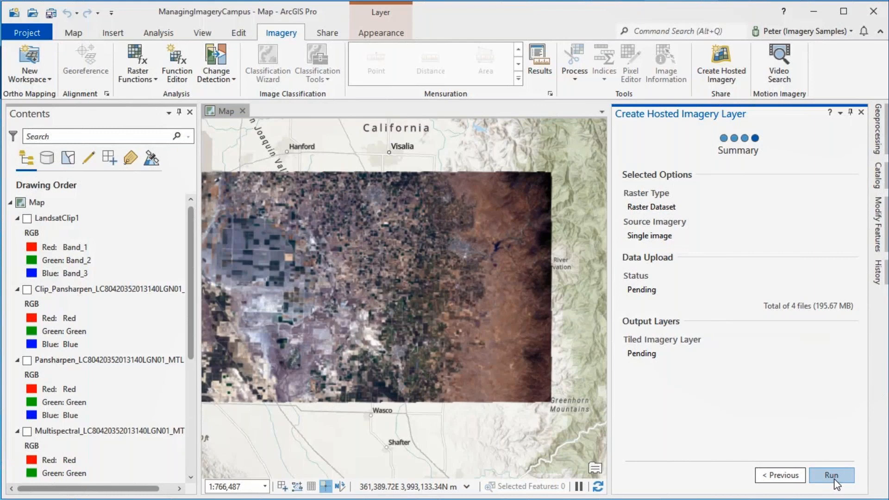
{"action": "left_click", "coordinate": [832, 476]}
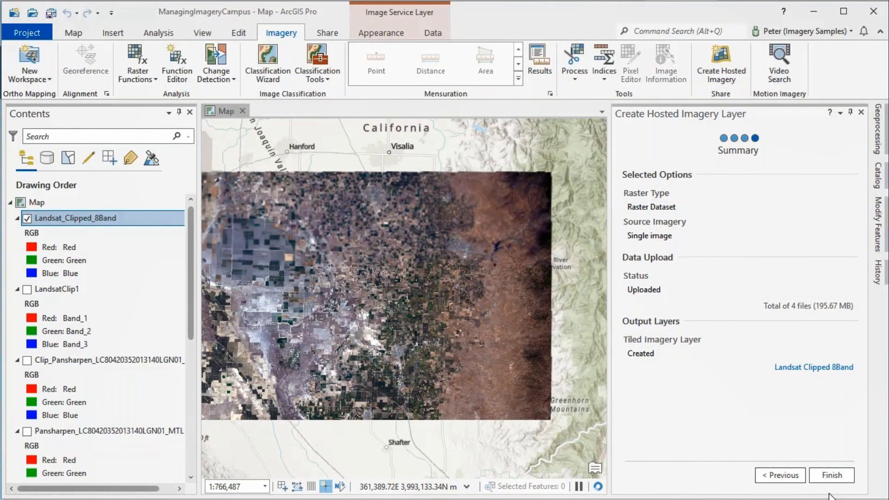
{"action": "left_click", "coordinate": [832, 475]}
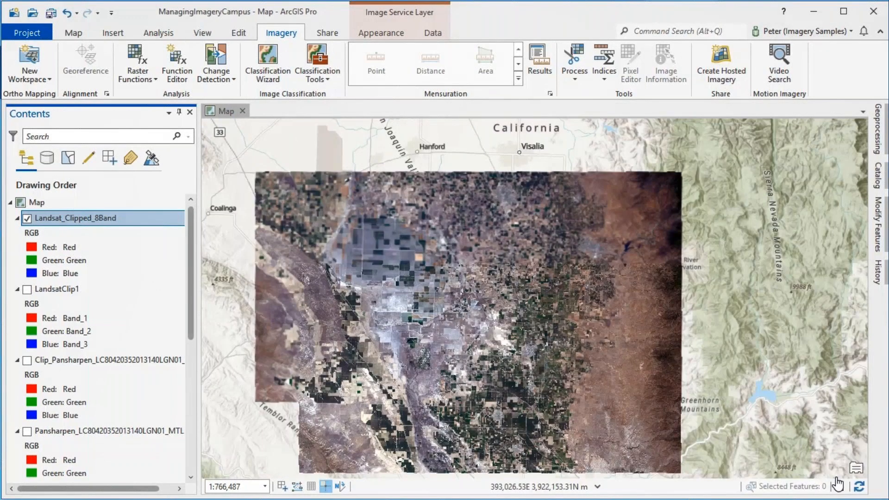
Hide the portal LandsatClip1 layer and inspect the Landsat_Clipped_8Band layer at close range
{"action": "scroll", "coordinate": [21, 310], "scroll_direction": "down", "scroll_amount": 6}
{"action": "left_click", "coordinate": [27, 441]}
{"action": "left_click", "coordinate": [27, 441]}
{"action": "left_click_drag", "start_coordinate": [327, 401], "coordinate": [316, 260]}
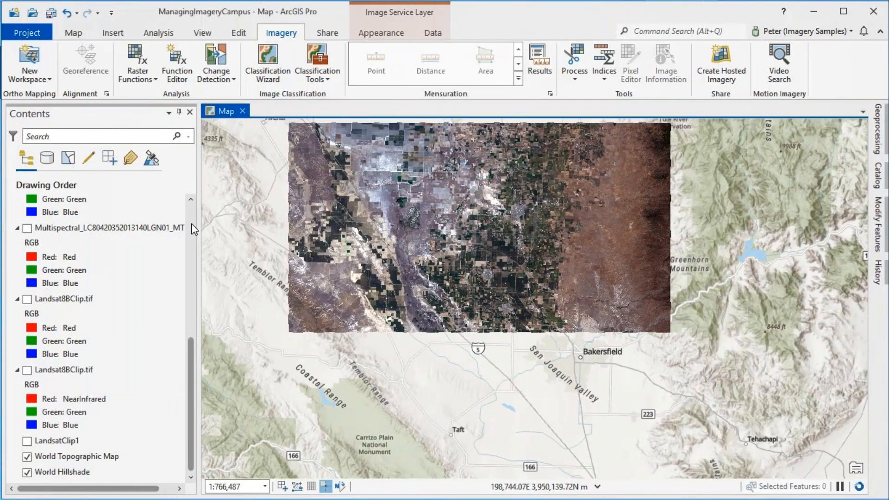
{"action": "left_click_drag", "start_coordinate": [477, 234], "coordinate": [465, 308]}
{"action": "scroll", "coordinate": [465, 308], "scroll_direction": "up", "scroll_amount": 8}
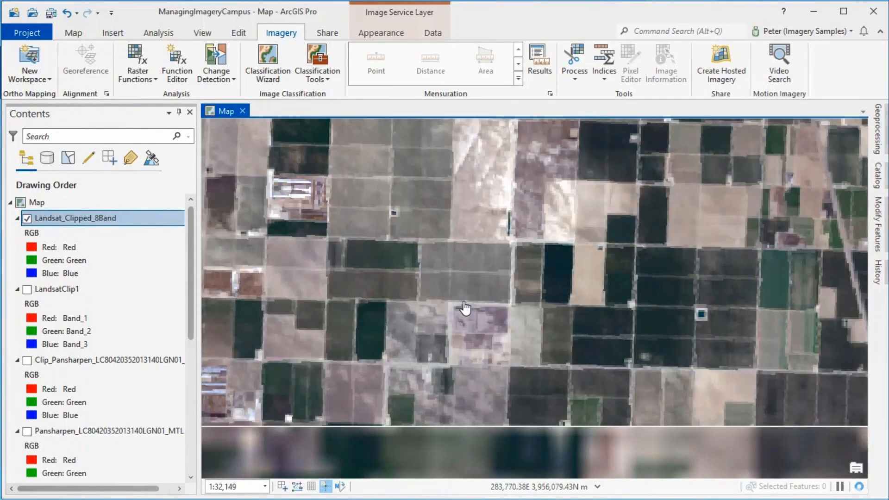
{"action": "scroll", "coordinate": [465, 308], "scroll_direction": "down", "scroll_amount": 3}
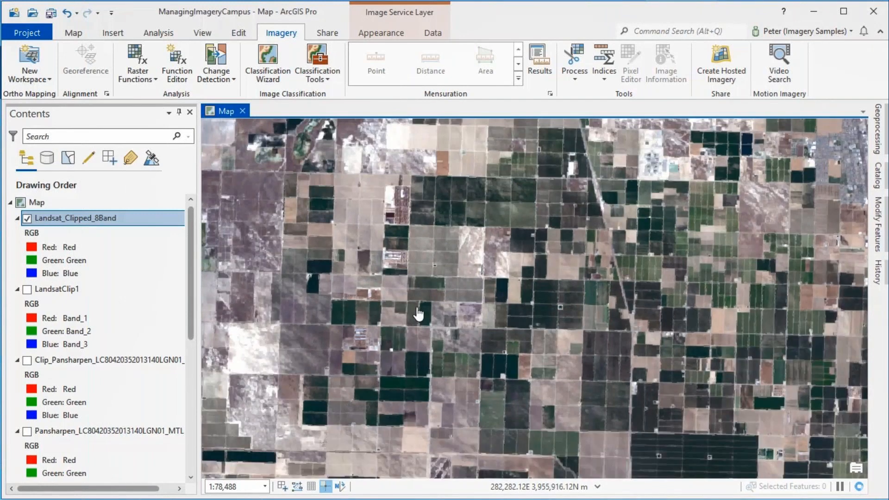
Set the red channel of the Landsat_Clipped_8Band layer's RGB symbology to ShortWaveInfrared_1
{"action": "right_click", "coordinate": [99, 217]}
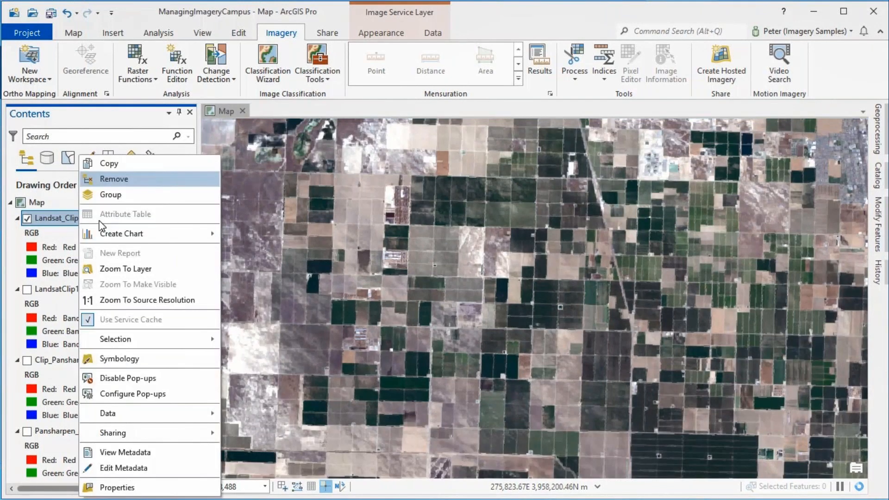
{"action": "left_click", "coordinate": [119, 359]}
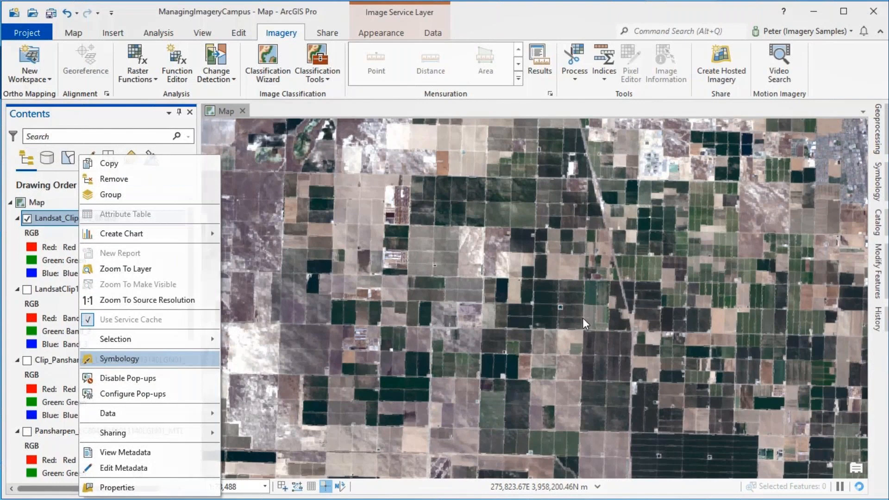
{"action": "left_click", "coordinate": [854, 197]}
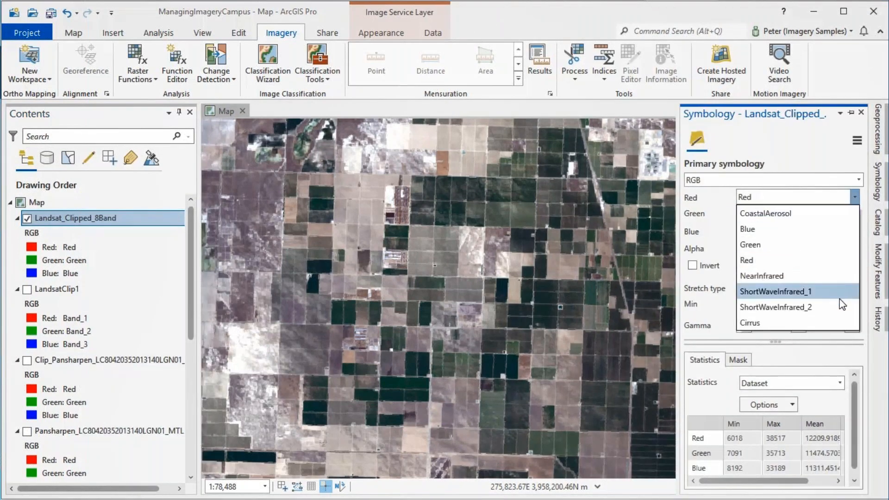
{"action": "left_click", "coordinate": [818, 293]}
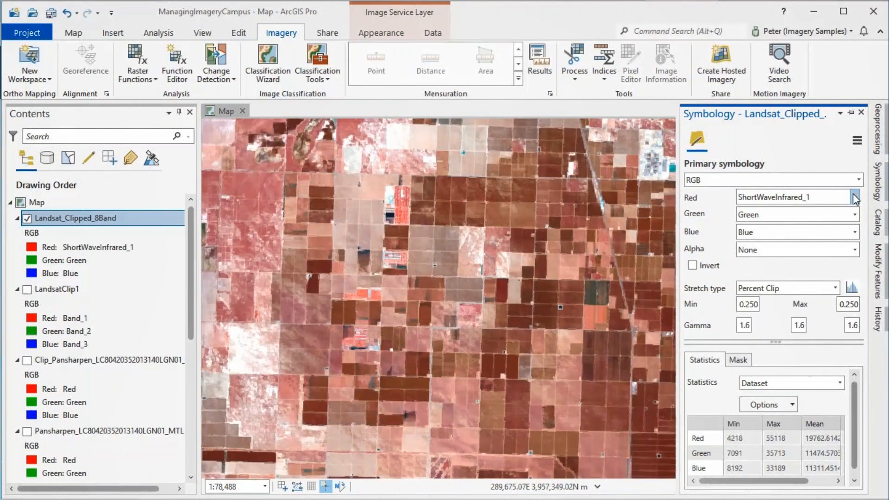
Set the red channel of the Landsat_Clipped_8Band layer's RGB symbology to NearInfrared
{"action": "left_click", "coordinate": [853, 195]}
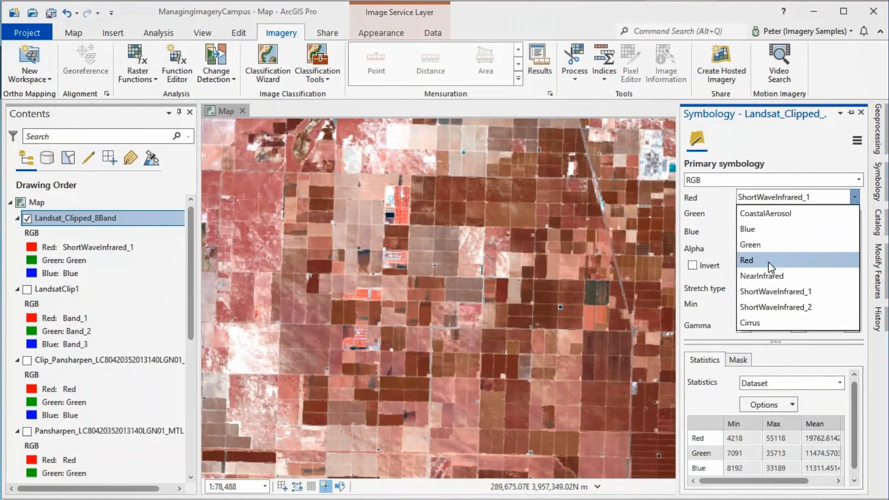
{"action": "left_click", "coordinate": [755, 276]}
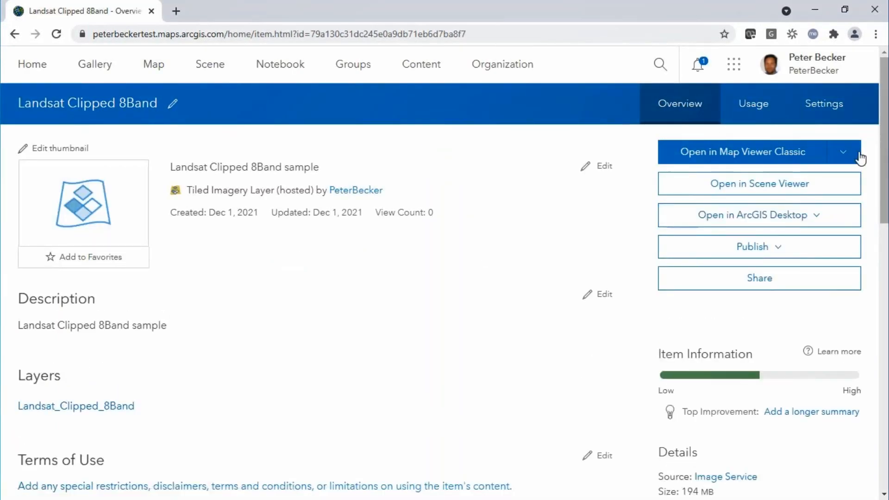
Switch to the Landsat Clipped 8Band item page in the browser, open the layer in Map Viewer and inspect the imagery at close range
{"action": "left_click", "coordinate": [848, 155]}
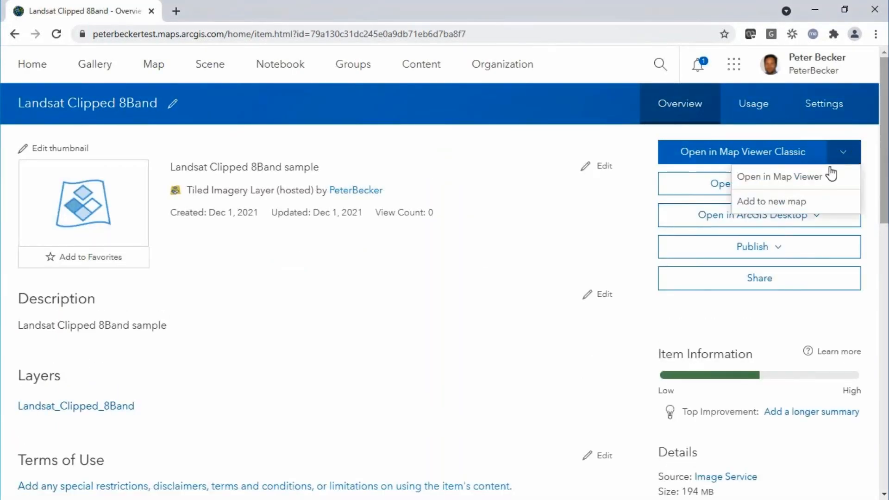
{"action": "left_click", "coordinate": [770, 177]}
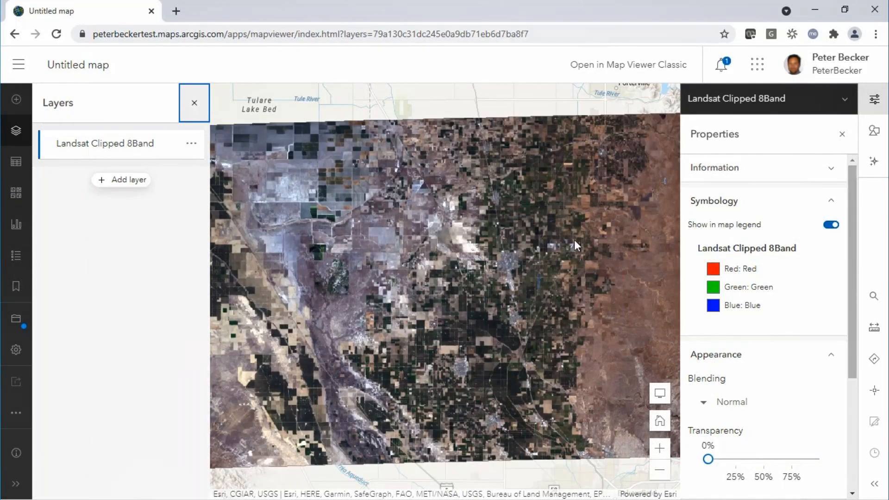
{"action": "scroll", "coordinate": [447, 313], "scroll_direction": "down", "scroll_amount": 2}
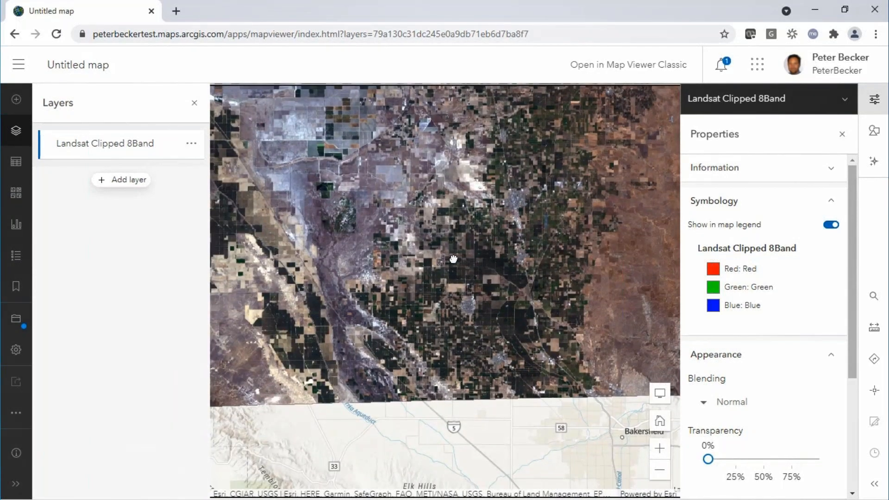
{"action": "scroll", "coordinate": [477, 247], "scroll_direction": "down", "scroll_amount": 1}
{"action": "scroll", "coordinate": [477, 246], "scroll_direction": "up", "scroll_amount": 1}
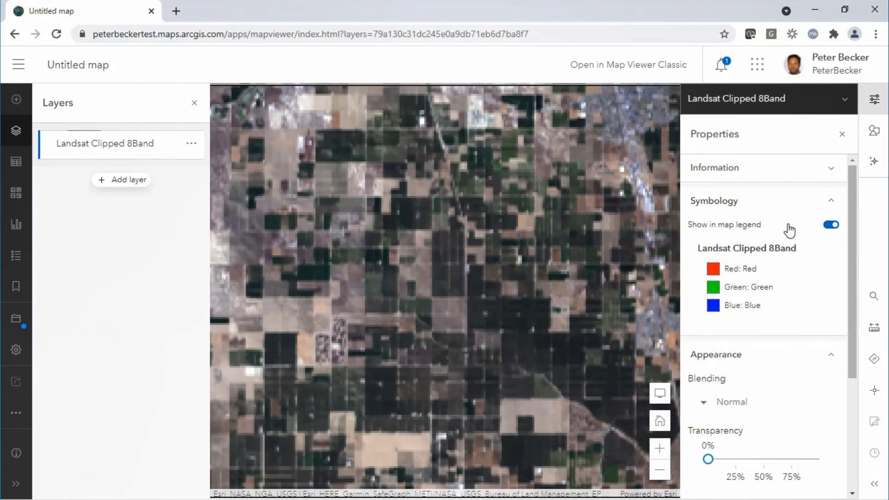
In the layer's RGB style options, set the red band to NearInfrared
{"action": "left_click", "coordinate": [875, 131]}
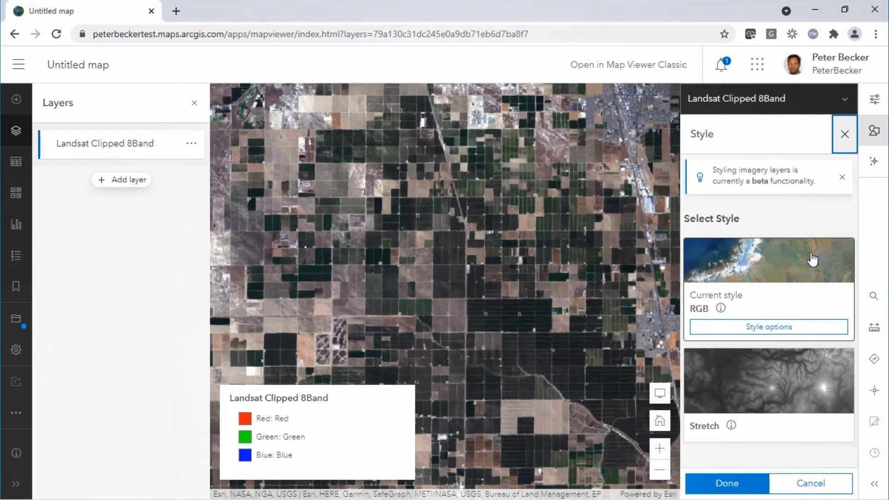
{"action": "left_click", "coordinate": [823, 327]}
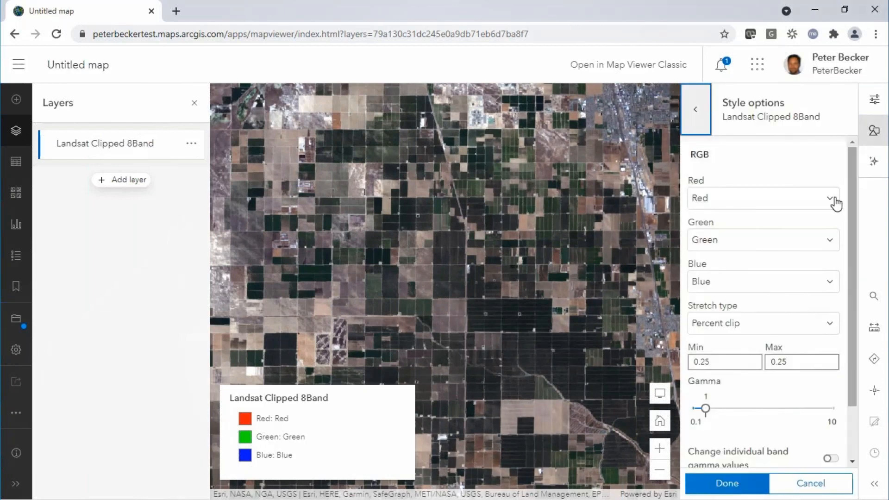
{"action": "left_click", "coordinate": [836, 203]}
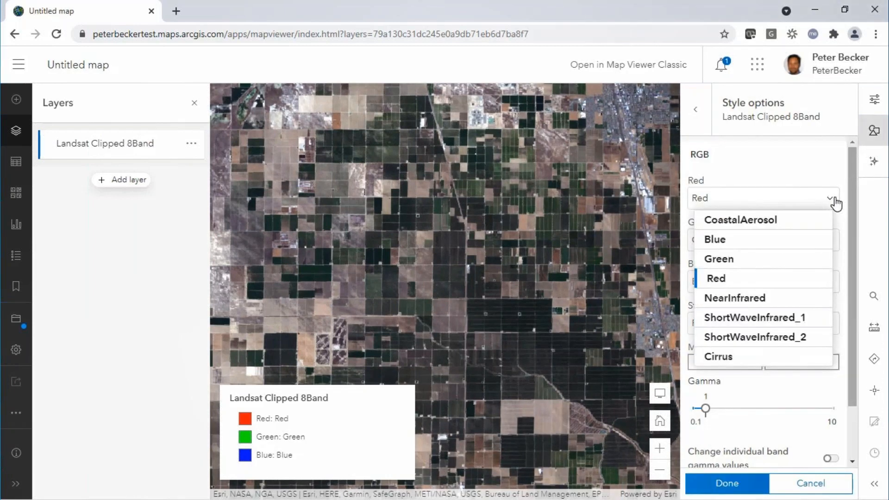
{"action": "left_click", "coordinate": [751, 298]}
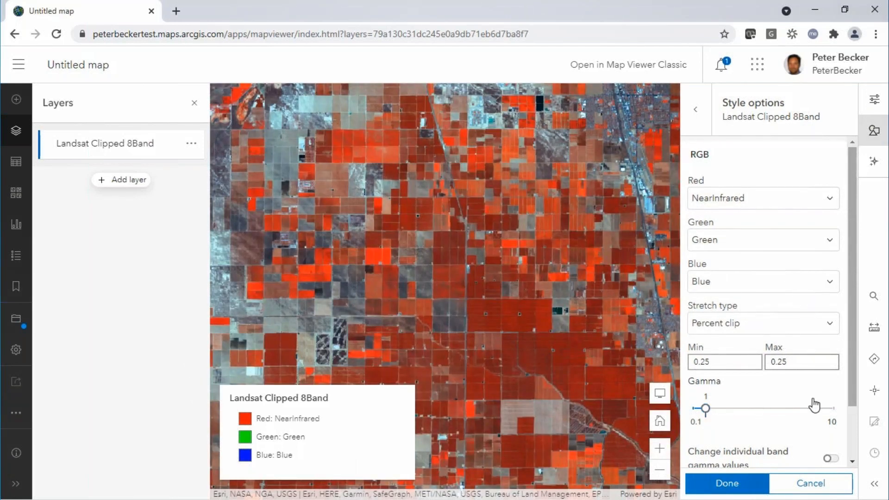
Try a gamma of 3.6 on the layer, enable dynamic range adjustment and lower the gamma again
{"action": "scroll", "coordinate": [847, 407], "scroll_direction": "down", "scroll_amount": 1}
{"action": "scroll", "coordinate": [846, 419], "scroll_direction": "down", "scroll_amount": 2}
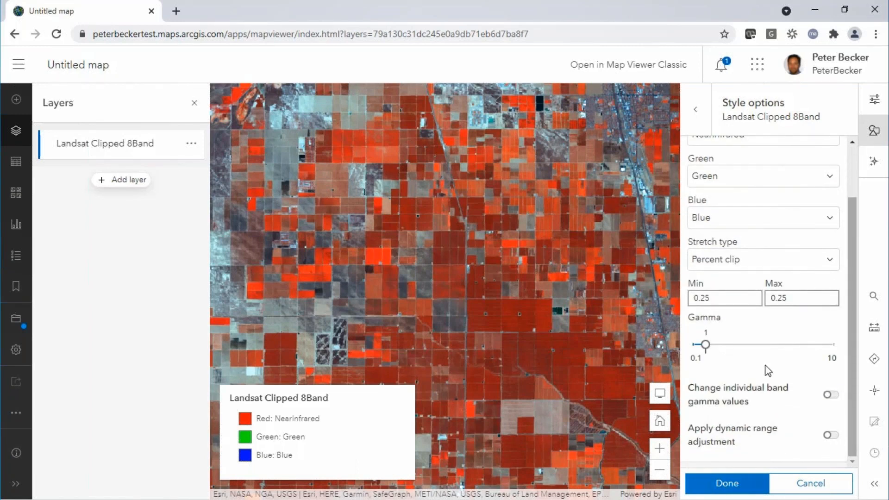
{"action": "left_click_drag", "start_coordinate": [706, 347], "coordinate": [744, 357]}
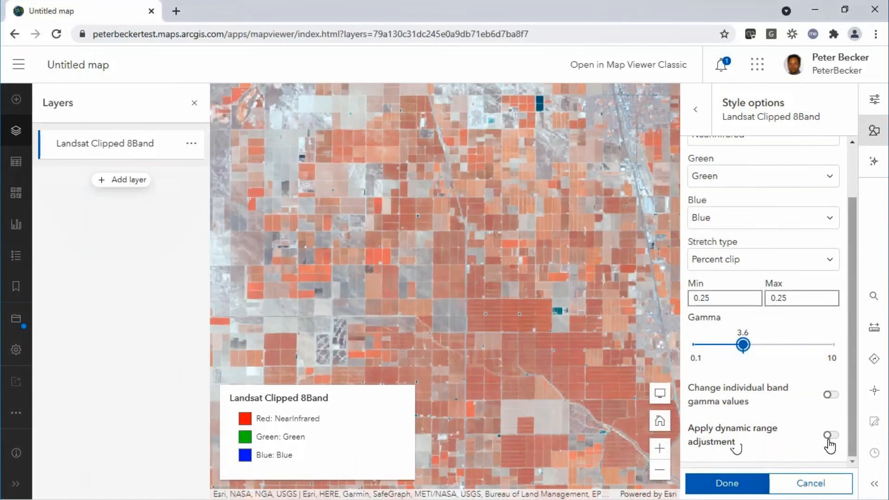
{"action": "left_click", "coordinate": [831, 436]}
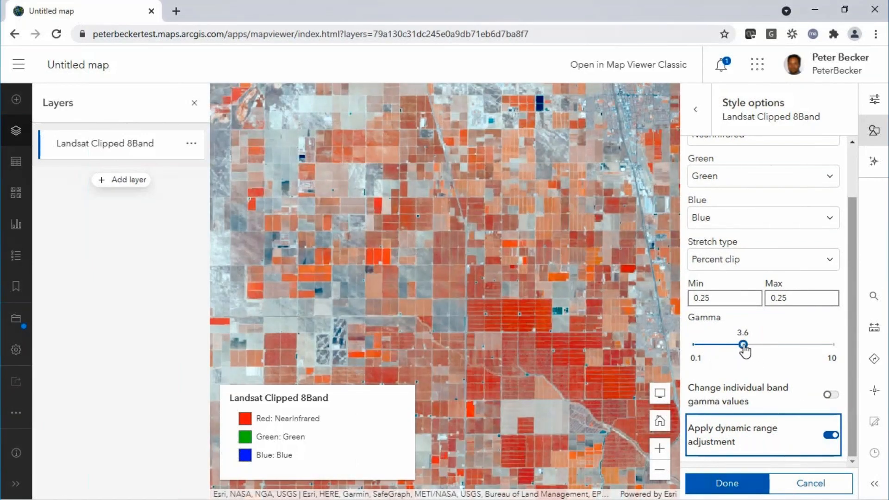
{"action": "left_click_drag", "start_coordinate": [743, 345], "coordinate": [709, 348]}
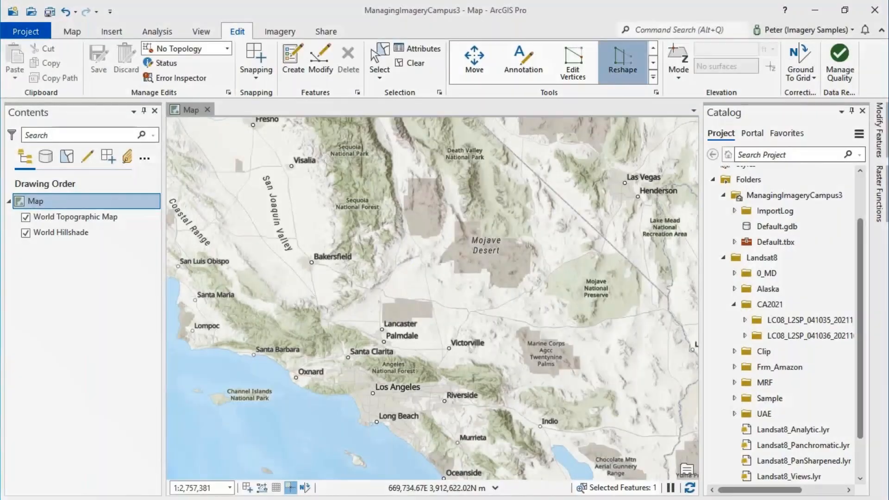
In ArcGIS Pro, add the Surface Reflectance product of CA2021's LC08_L2SP_041035 scene to the map without calculating statistics
{"action": "left_click", "coordinate": [760, 227]}
{"action": "left_click", "coordinate": [744, 320]}
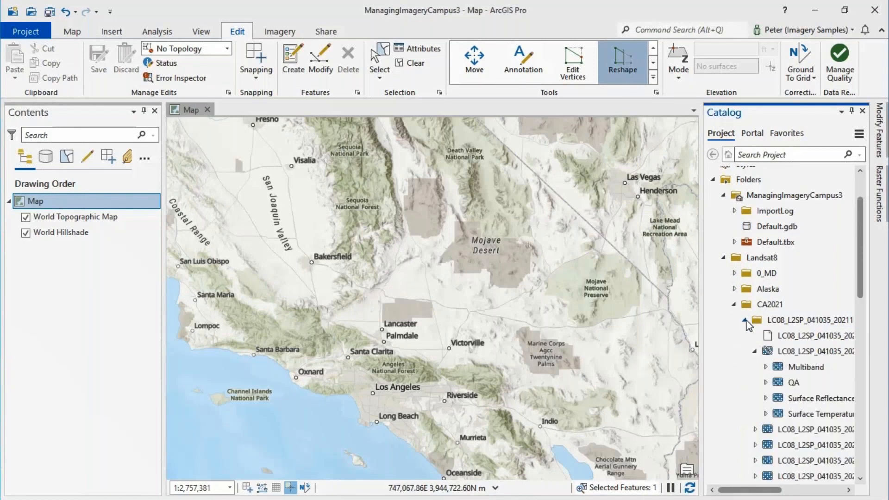
{"action": "left_click_drag", "start_coordinate": [804, 404], "coordinate": [592, 356]}
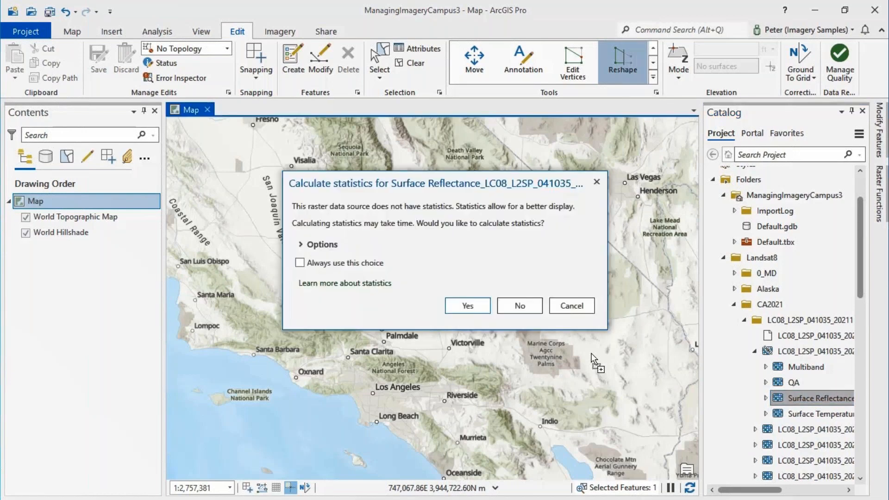
{"action": "left_click", "coordinate": [517, 304]}
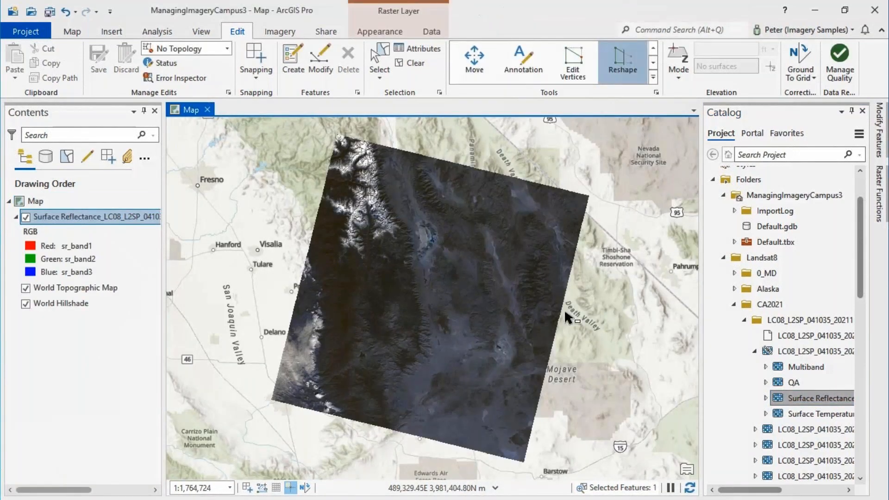
Add the Surface Reflectance product of the LC08_L2SP_041036 scene to the map without statistics and view both scenes together
{"action": "left_click", "coordinate": [744, 320]}
{"action": "left_click", "coordinate": [745, 337]}
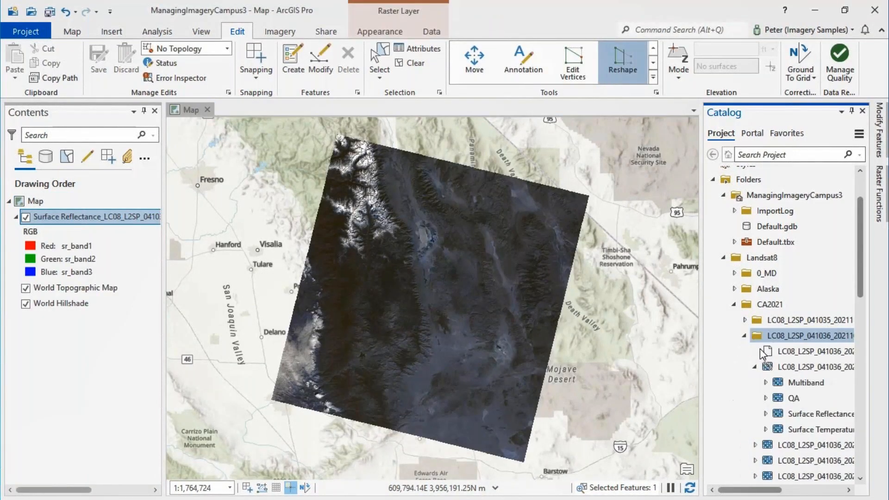
{"action": "left_click_drag", "start_coordinate": [807, 413], "coordinate": [509, 316]}
{"action": "left_click", "coordinate": [520, 304]}
{"action": "scroll", "coordinate": [518, 308], "scroll_direction": "down", "scroll_amount": 4}
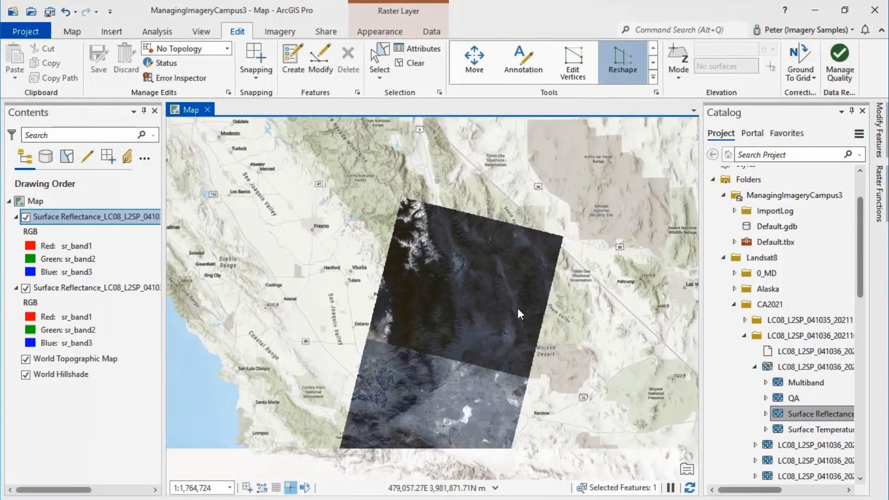
{"action": "scroll", "coordinate": [535, 337], "scroll_direction": "up", "scroll_amount": 2}
{"action": "left_click_drag", "start_coordinate": [532, 320], "coordinate": [518, 266]}
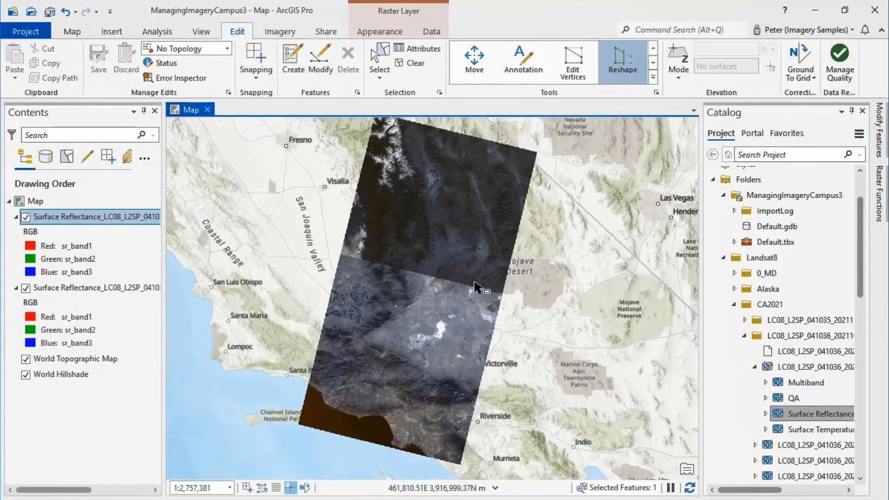
Start a new mosaic dataset in Default.gdb and name it LandsatCA
{"action": "left_click", "coordinate": [734, 305]}
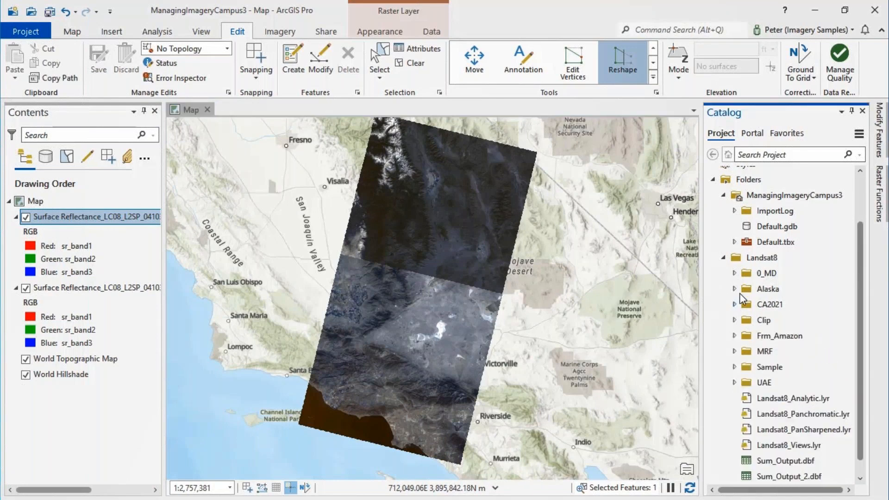
{"action": "right_click", "coordinate": [773, 227]}
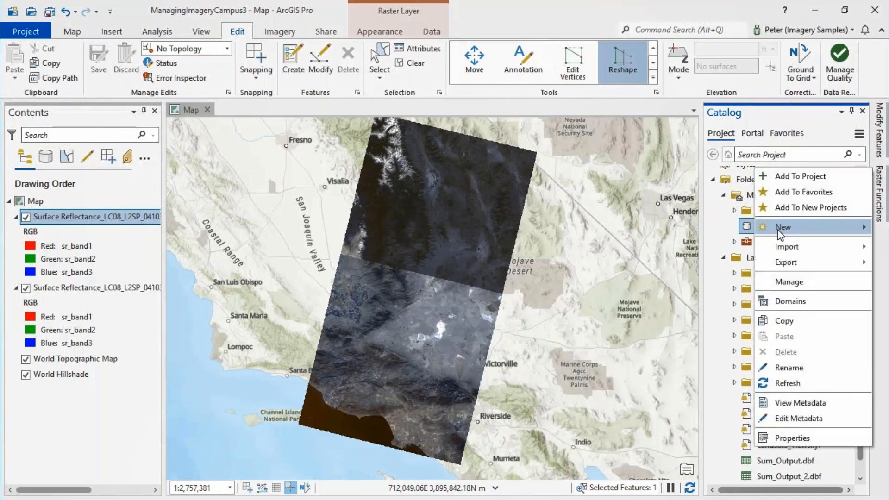
{"action": "mouse_move", "coordinate": [792, 234]}
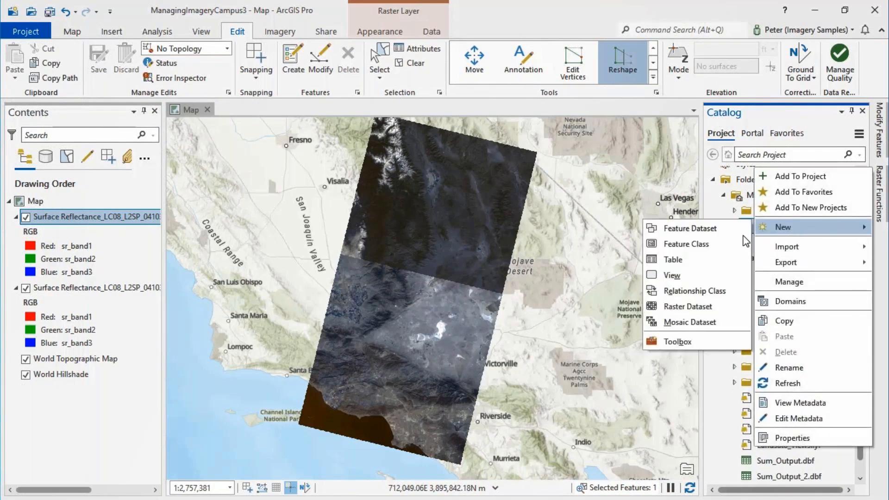
{"action": "left_click", "coordinate": [680, 323]}
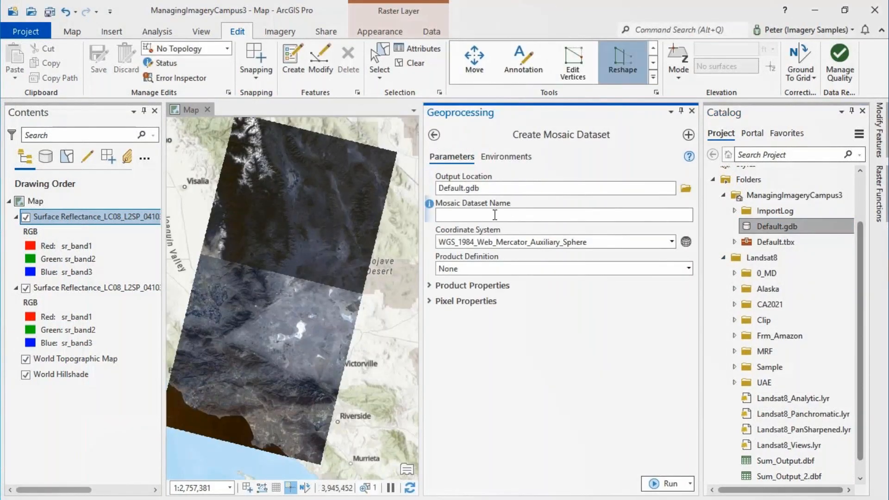
{"action": "left_click", "coordinate": [495, 215]}
{"action": "type", "text": "LandsatCA"}
Set the mosaic dataset's product definition to Landsat OLI, create the dataset and close the tool
{"action": "left_click", "coordinate": [430, 287]}
{"action": "left_click", "coordinate": [430, 287]}
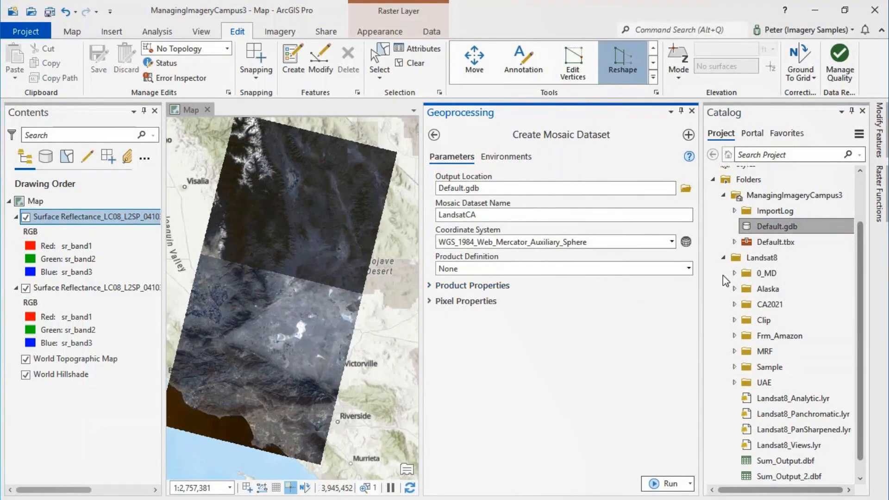
{"action": "left_click", "coordinate": [689, 271]}
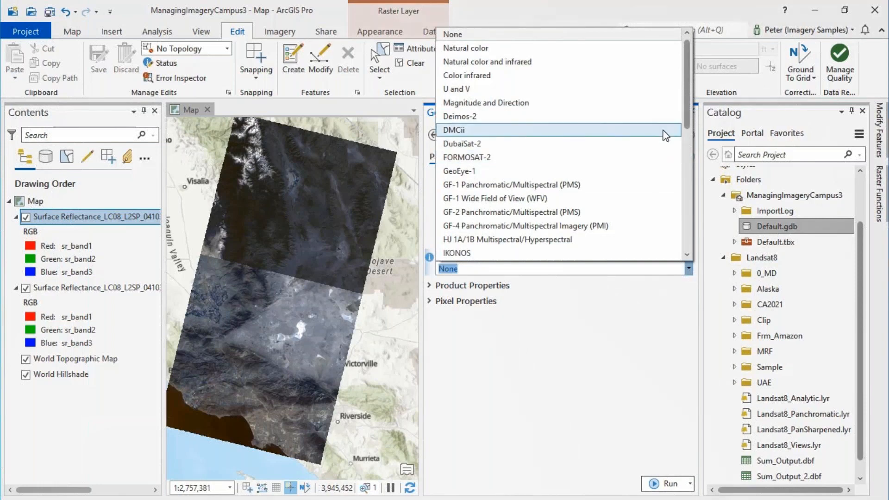
{"action": "left_click_drag", "start_coordinate": [686, 110], "coordinate": [553, 163]}
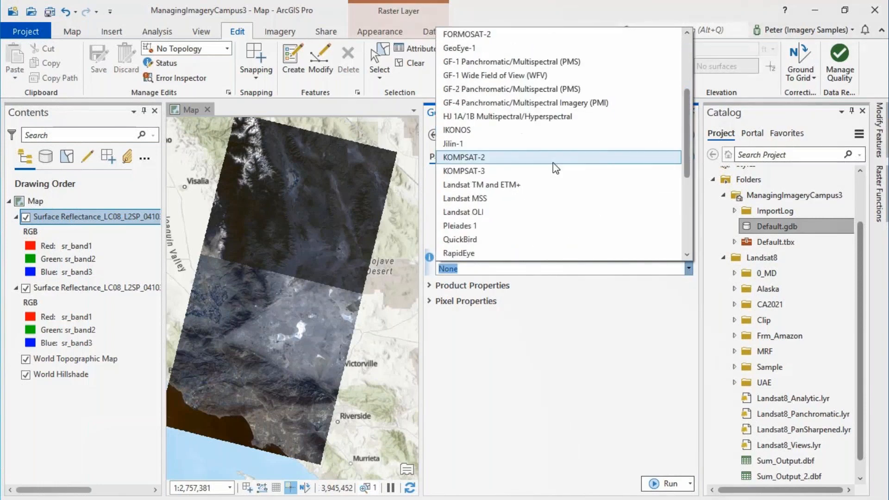
{"action": "left_click", "coordinate": [464, 212]}
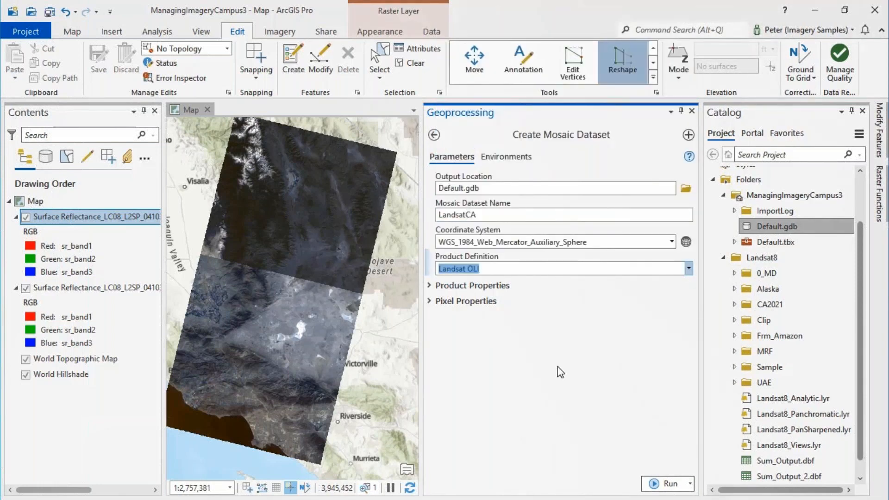
{"action": "left_click", "coordinate": [667, 484]}
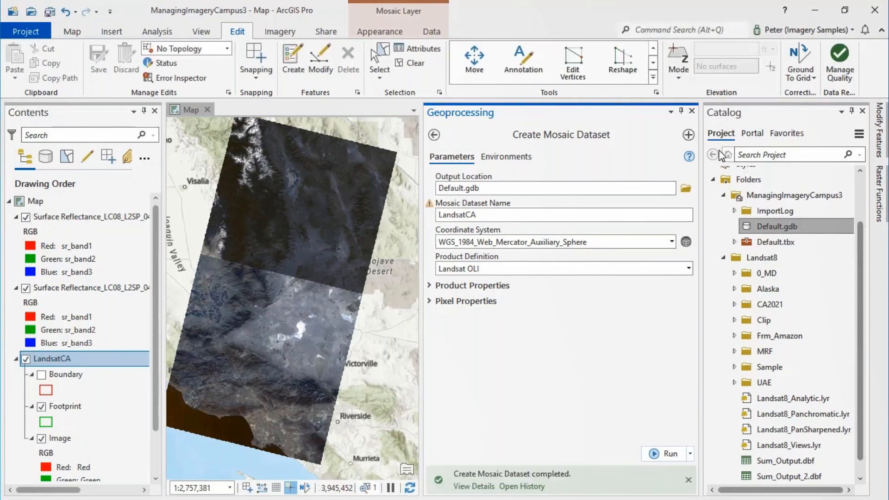
{"action": "left_click", "coordinate": [692, 110]}
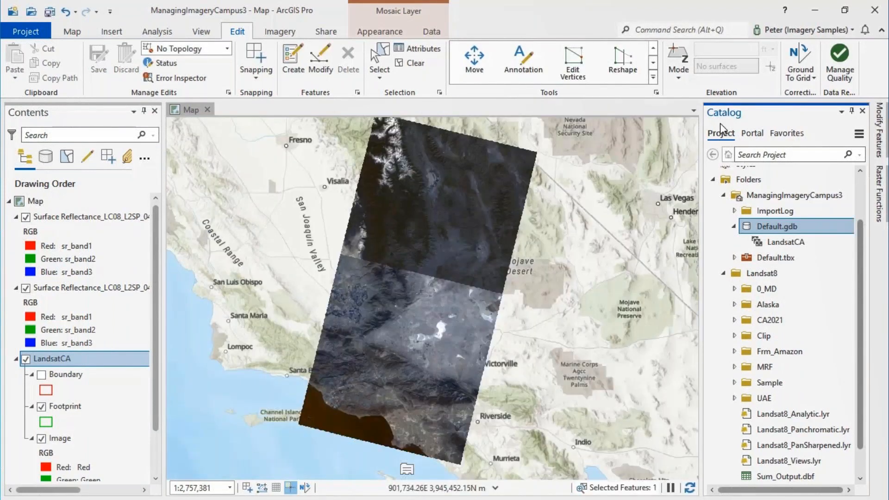
Start adding rasters to the LandsatCA mosaic dataset, using the Landsat 8 raster type with the Surface Reflectance processing template
{"action": "left_click", "coordinate": [782, 242]}
{"action": "right_click", "coordinate": [783, 241]}
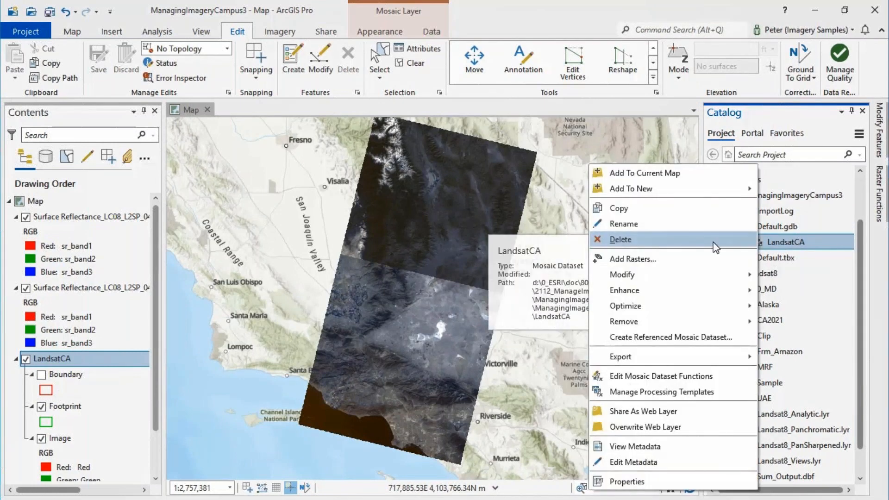
{"action": "left_click", "coordinate": [671, 262]}
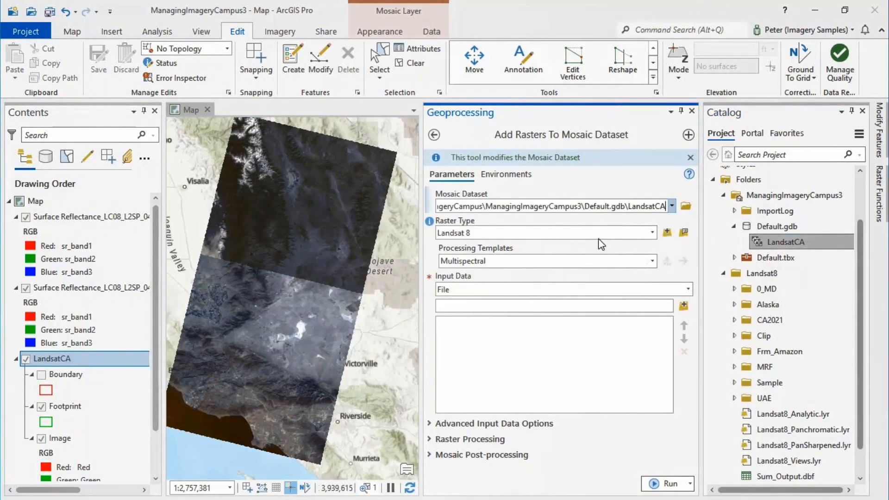
{"action": "left_click", "coordinate": [651, 233]}
{"action": "left_click", "coordinate": [651, 233]}
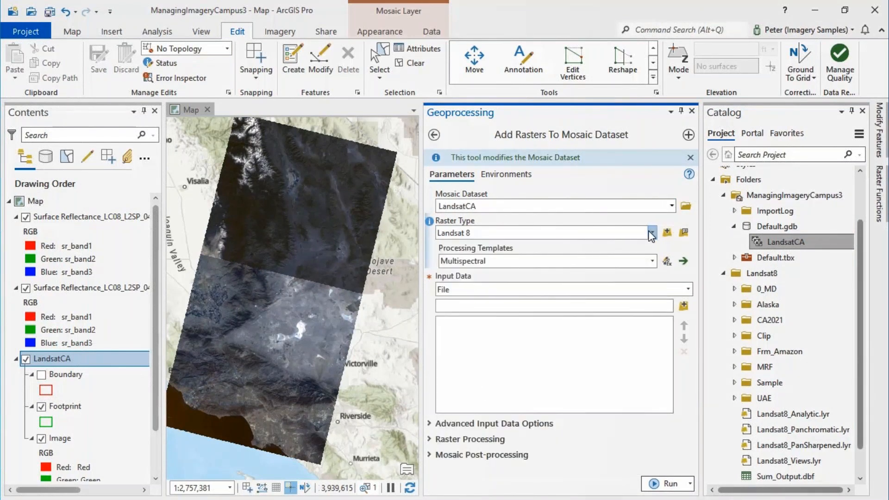
{"action": "left_click", "coordinate": [653, 262]}
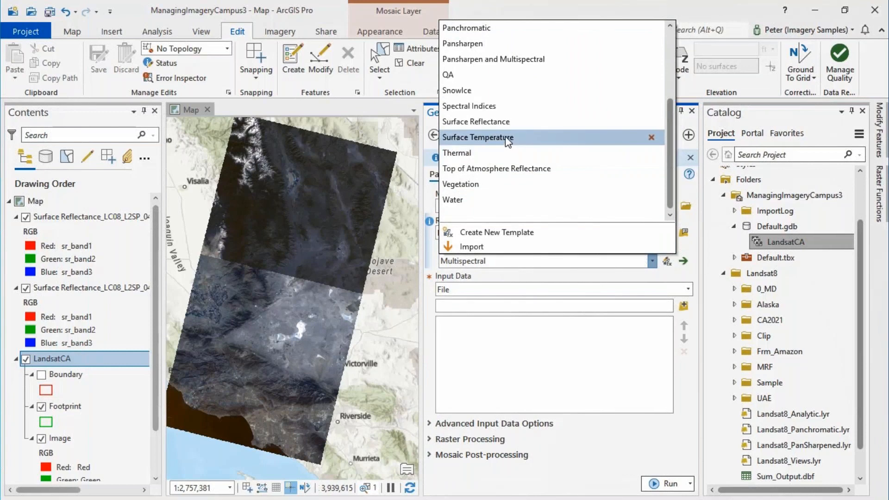
{"action": "left_click", "coordinate": [504, 127]}
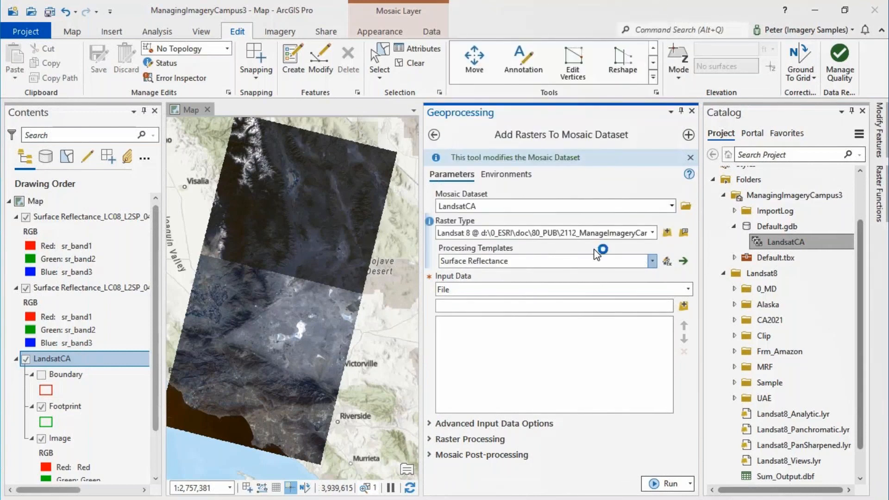
Add all scenes from the E:\Data\Landsat8\CA2021 folder to the LandsatCA mosaic dataset and close the tool
{"action": "left_click", "coordinate": [689, 290]}
{"action": "left_click", "coordinate": [556, 316]}
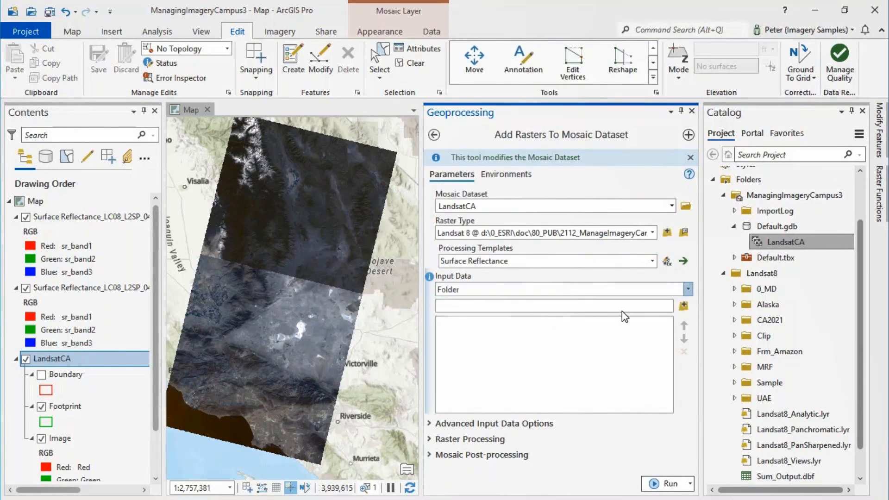
{"action": "left_click", "coordinate": [684, 306]}
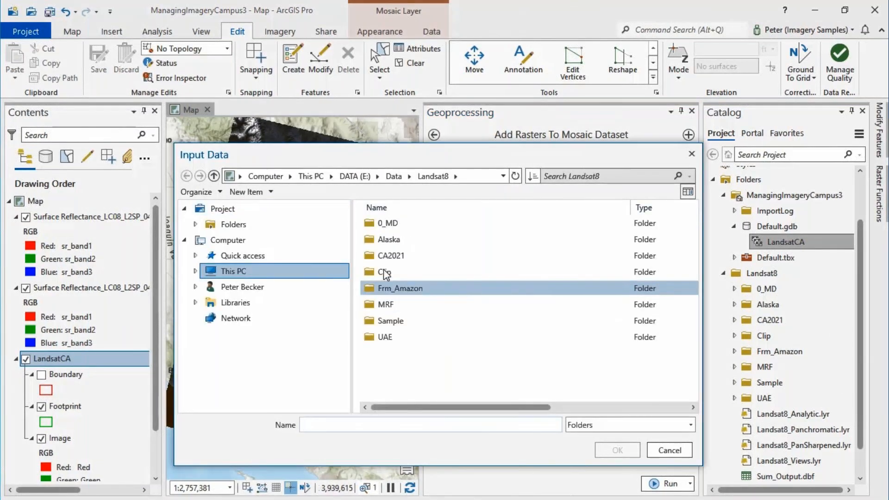
{"action": "left_click", "coordinate": [385, 255]}
{"action": "left_click", "coordinate": [605, 450]}
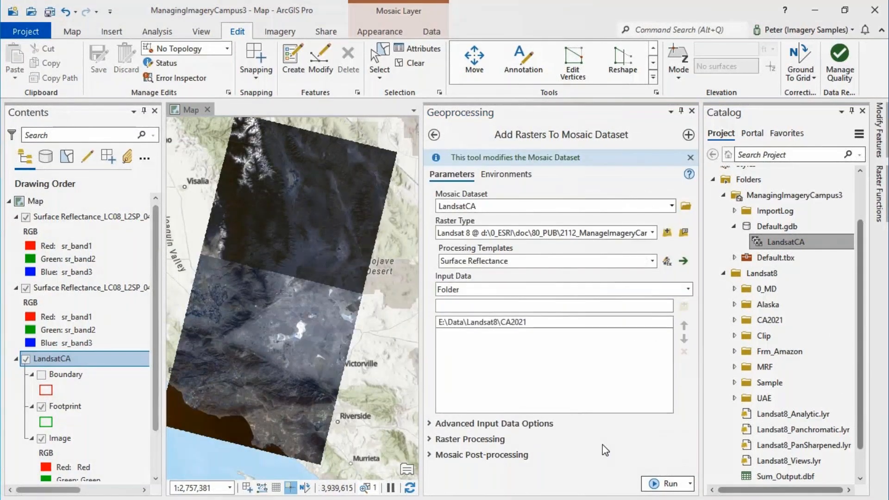
{"action": "left_click", "coordinate": [662, 483]}
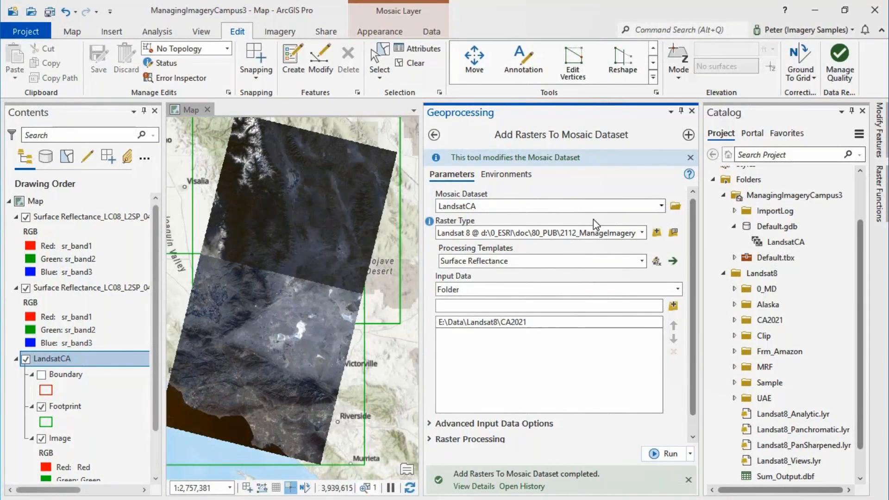
{"action": "left_click", "coordinate": [693, 112]}
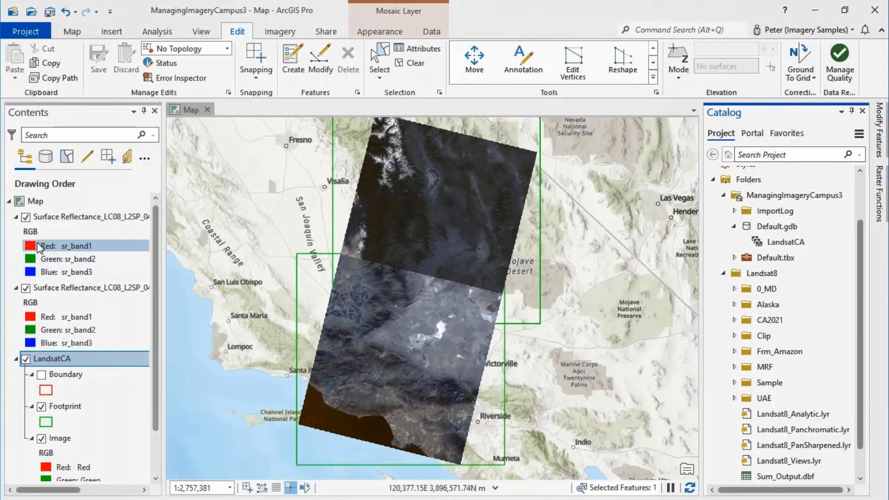
Collapse and hide the two individual Surface Reflectance scene layers so only the LandsatCA mosaic is displayed
{"action": "left_click", "coordinate": [17, 217]}
{"action": "left_click", "coordinate": [17, 233]}
{"action": "left_click", "coordinate": [26, 232]}
{"action": "left_click", "coordinate": [26, 217]}
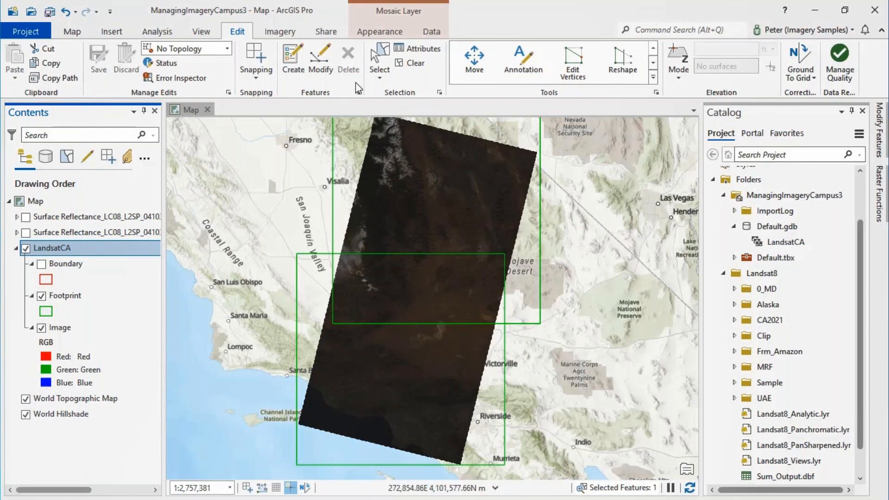
Apply a contrast stretch with dynamic range adjustment to the LandsatCA mosaic layer
{"action": "left_click", "coordinate": [405, 31]}
{"action": "left_click", "coordinate": [438, 74]}
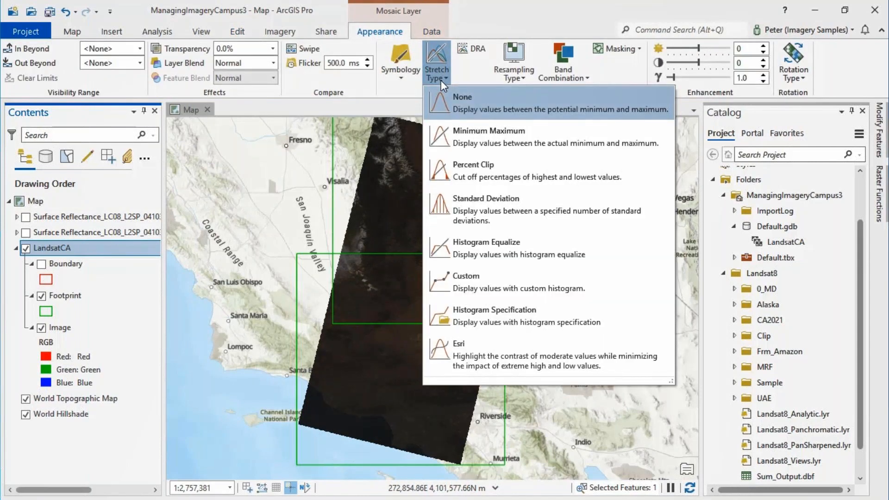
{"action": "left_click", "coordinate": [455, 111]}
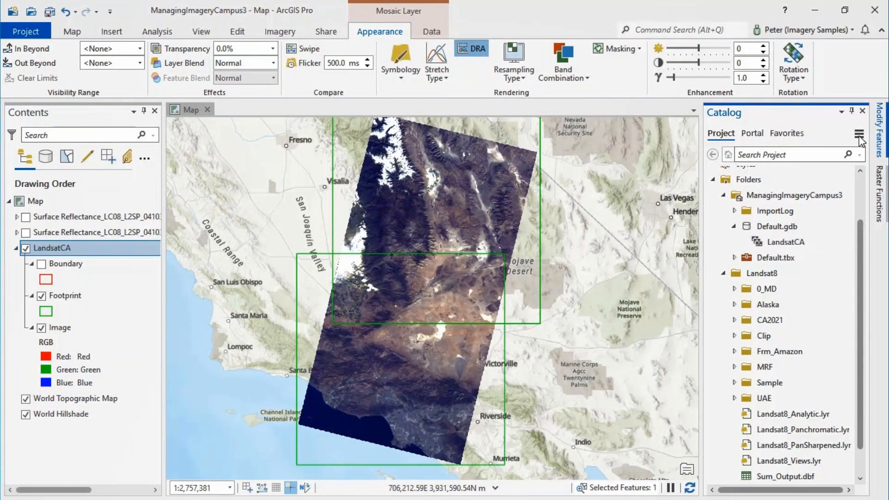
Build footprints for the LandsatCA mosaic dataset with the default Radiometry computation method and close the tool
{"action": "right_click", "coordinate": [765, 244]}
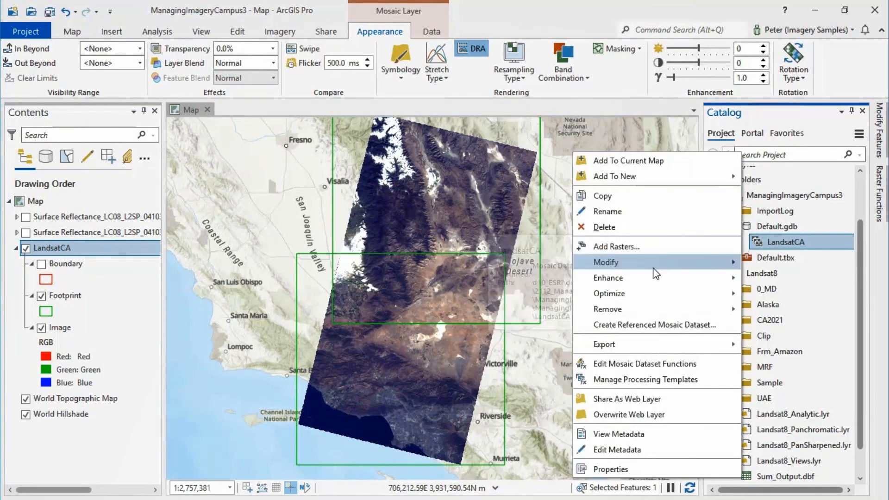
{"action": "mouse_move", "coordinate": [644, 267]}
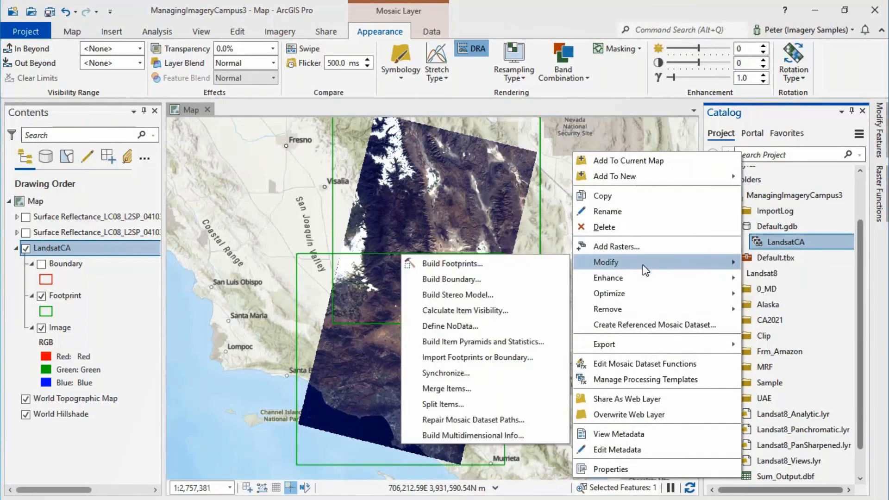
{"action": "left_click", "coordinate": [476, 268]}
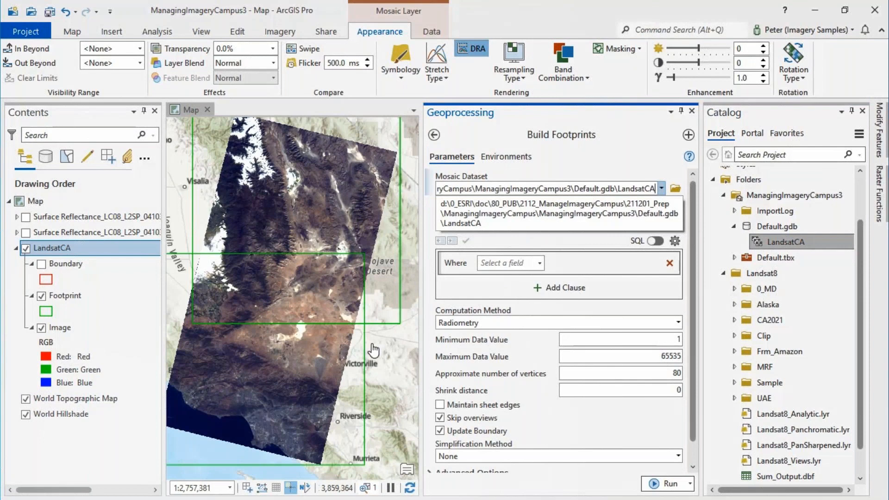
{"action": "left_click", "coordinate": [667, 484]}
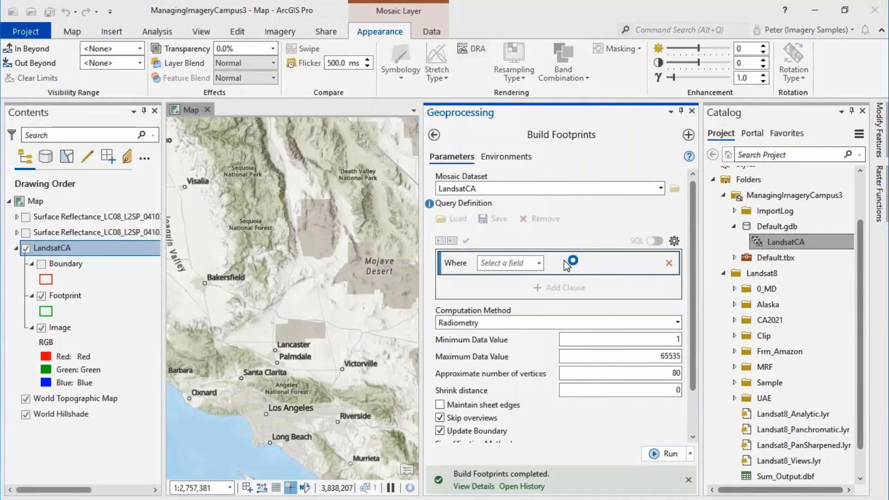
{"action": "left_click", "coordinate": [691, 111]}
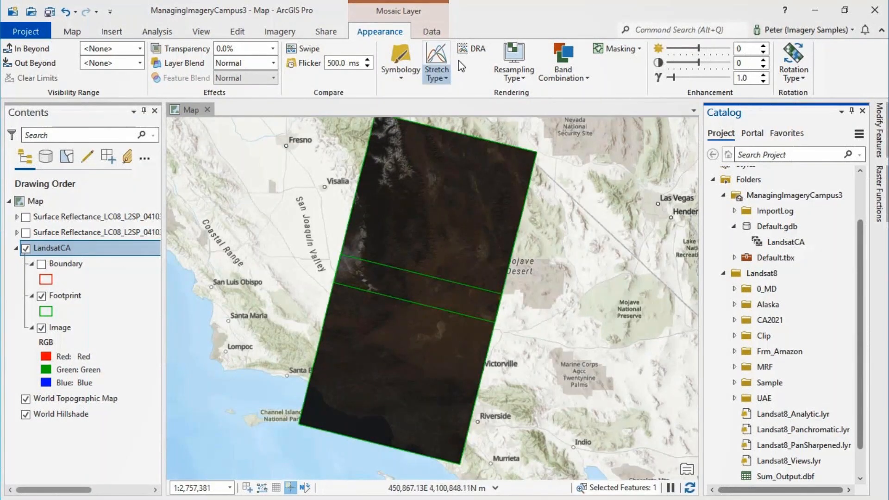
Apply a Standard Deviation stretch to the LandsatCA layer, assign NearInfrared to its red channel, and inspect the farmland up close
{"action": "left_click", "coordinate": [444, 75]}
{"action": "left_click", "coordinate": [463, 212]}
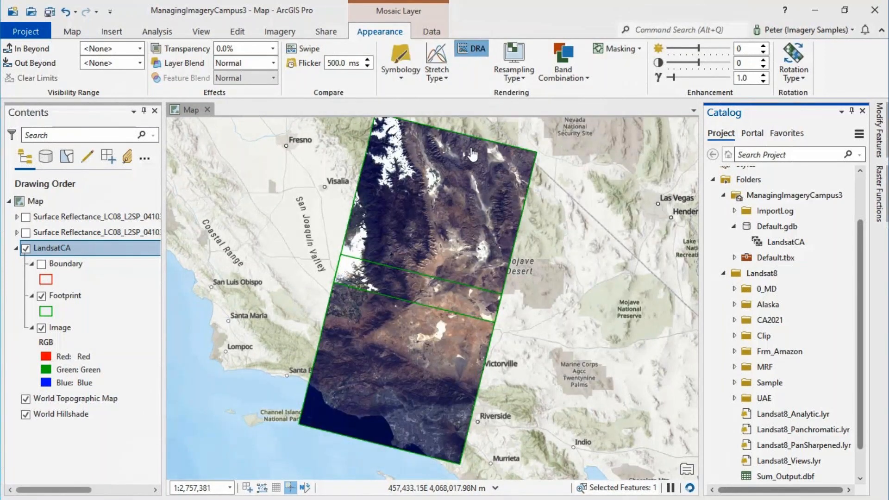
{"action": "right_click", "coordinate": [76, 249]}
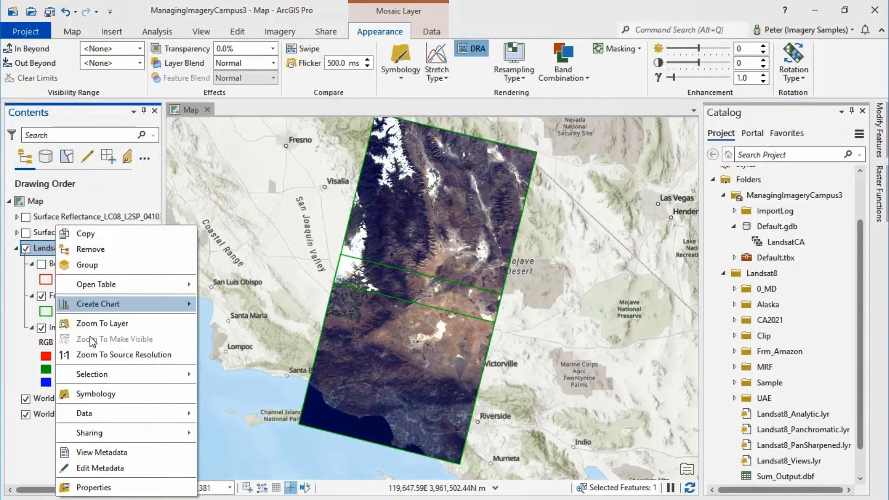
{"action": "left_click", "coordinate": [98, 394]}
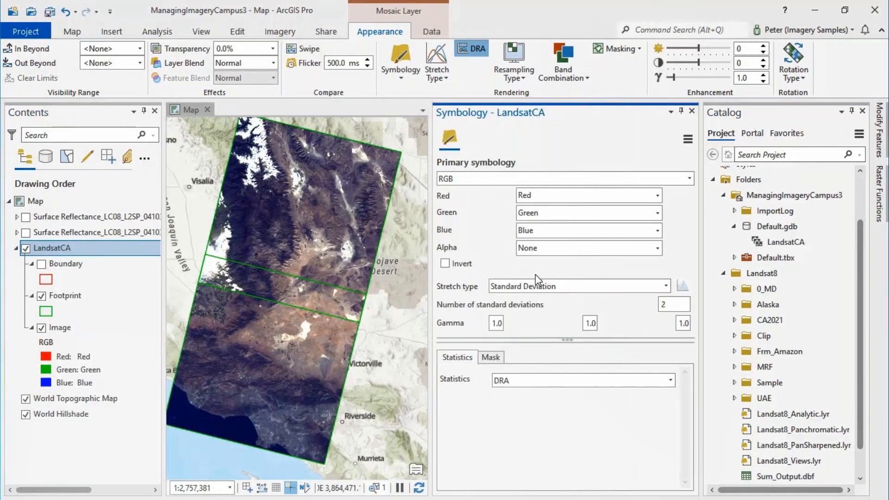
{"action": "left_click", "coordinate": [658, 195]}
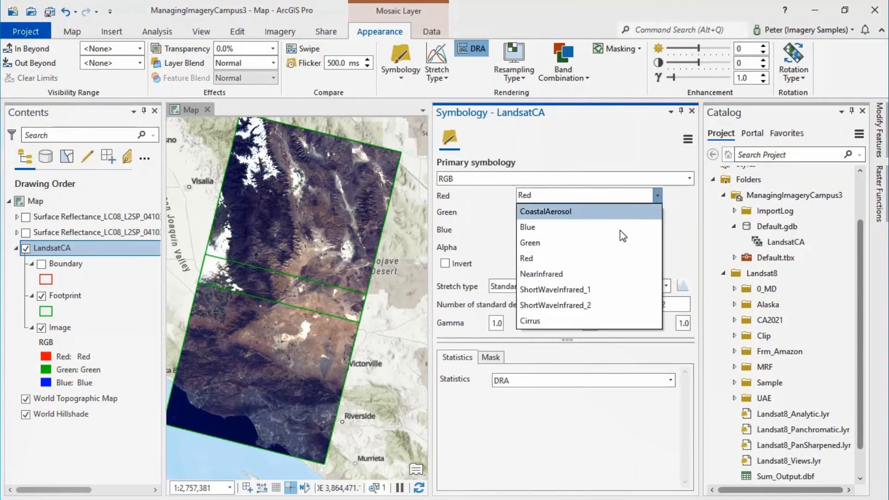
{"action": "left_click", "coordinate": [574, 274]}
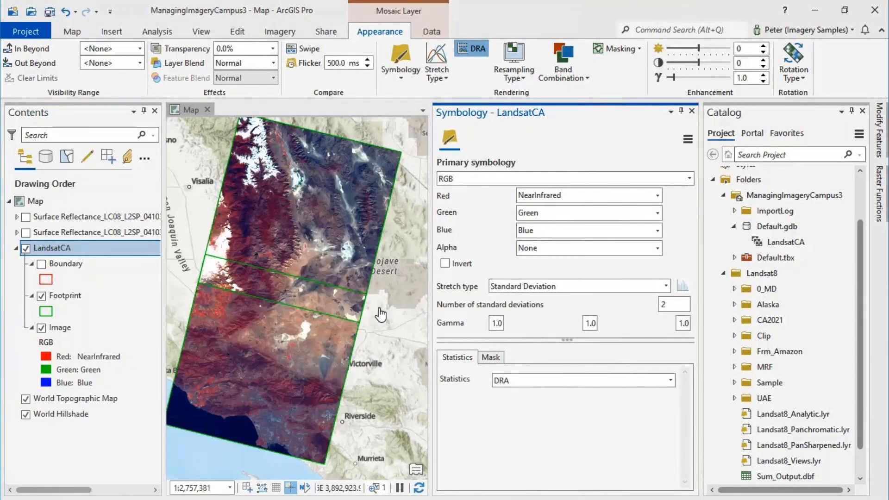
{"action": "scroll", "coordinate": [301, 340], "scroll_direction": "up", "scroll_amount": 5}
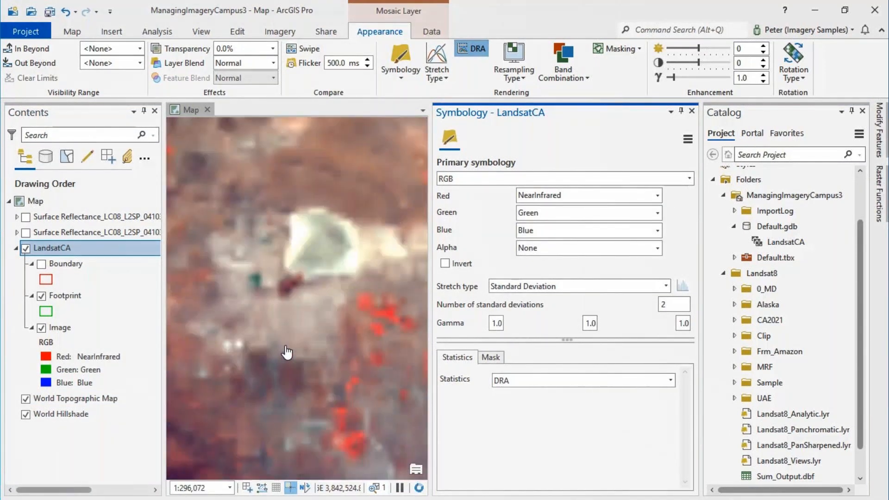
{"action": "left_click_drag", "start_coordinate": [356, 328], "coordinate": [330, 254]}
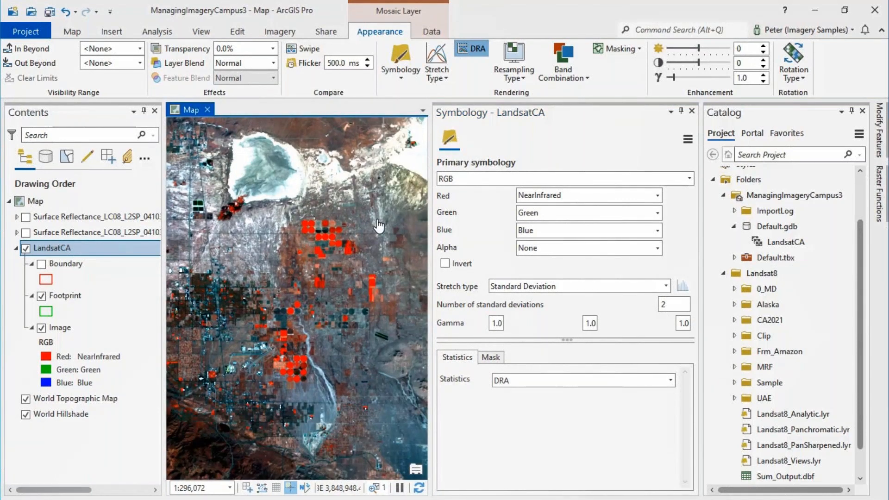
{"action": "left_click", "coordinate": [692, 111]}
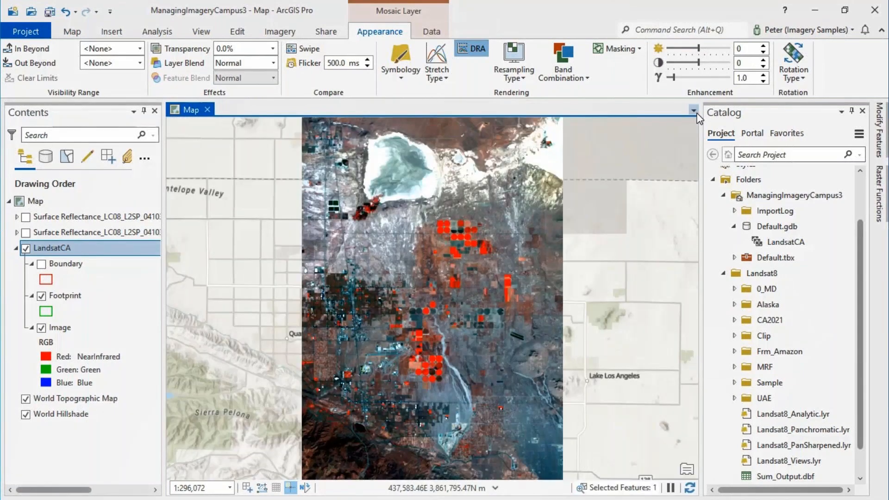
Check the processing templates available for the LandsatCA mosaic dataset and close the template manager
{"action": "left_click", "coordinate": [787, 242]}
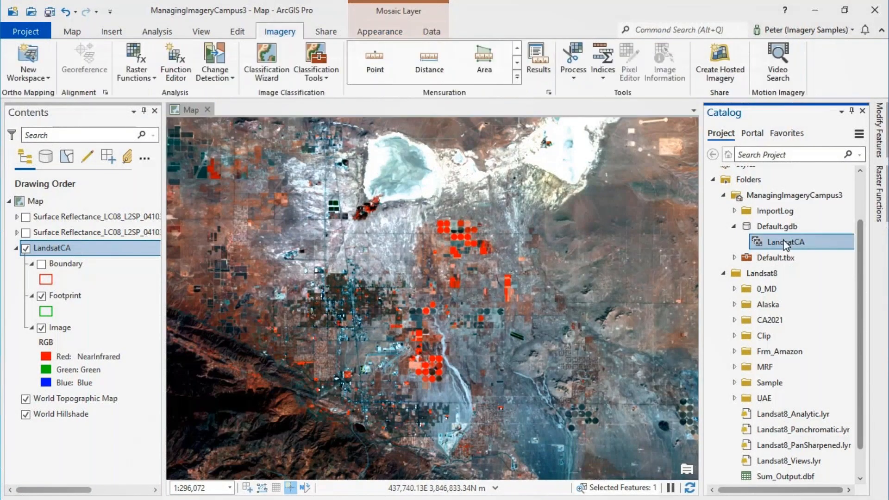
{"action": "right_click", "coordinate": [786, 242]}
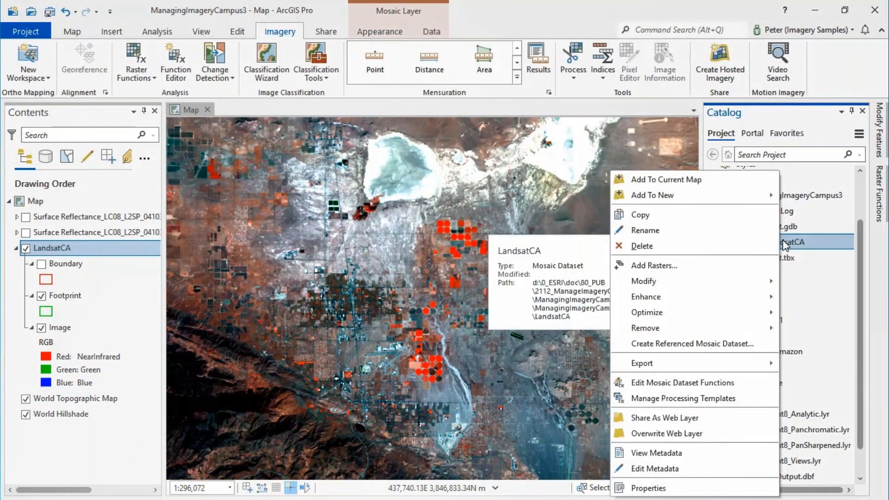
{"action": "left_click", "coordinate": [700, 398]}
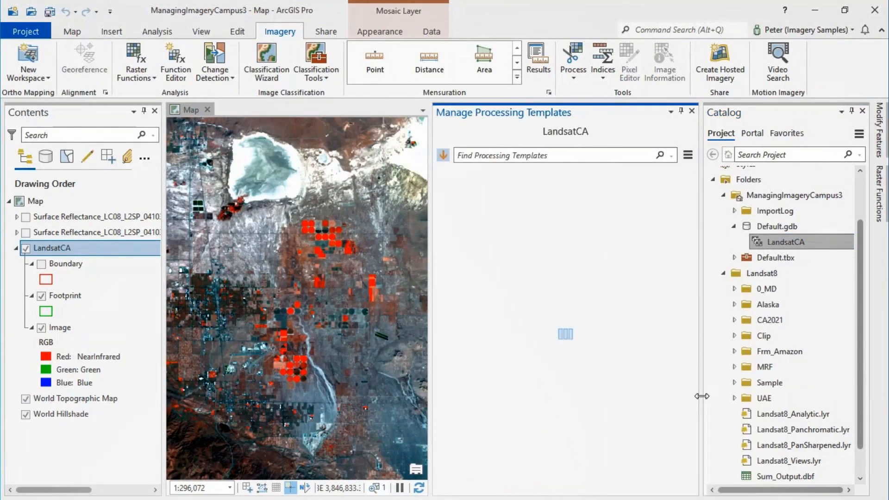
{"action": "left_click", "coordinate": [693, 111]}
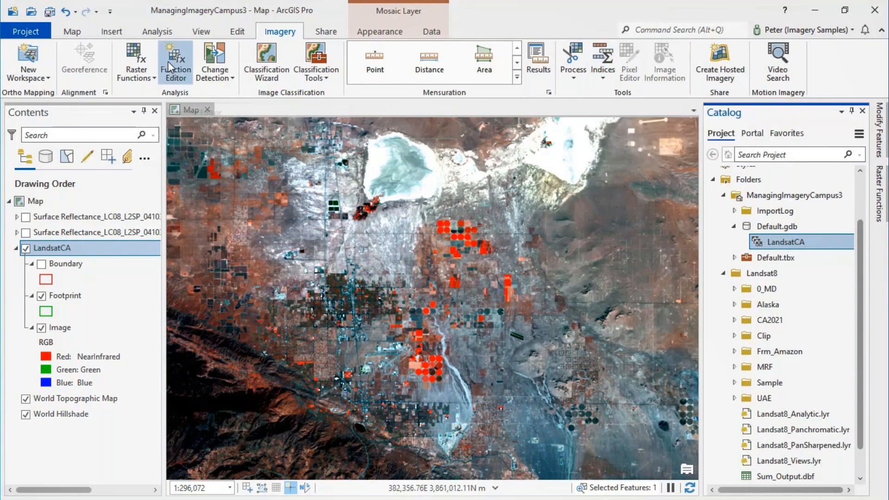
Start creating a hosted imagery layer, choosing only Dynamic Imagery Layer as the type and Mosaic Dataset as the source
{"action": "left_click", "coordinate": [711, 57]}
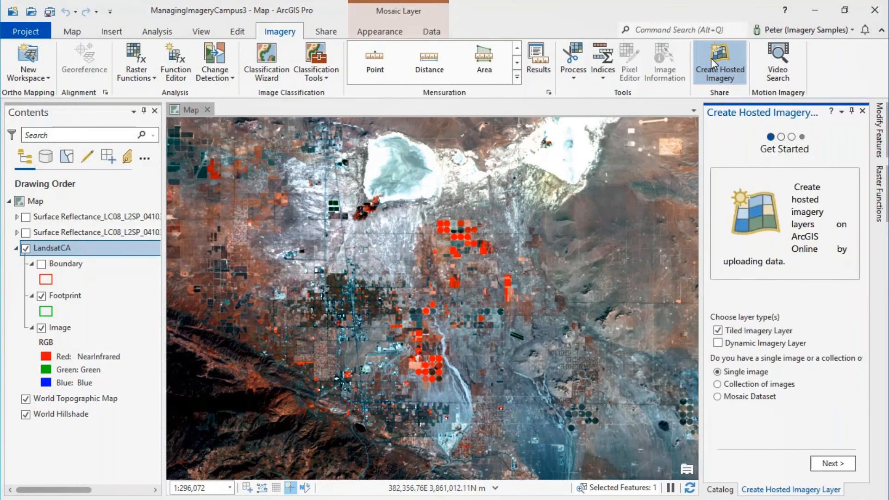
{"action": "left_click", "coordinate": [718, 331]}
{"action": "left_click", "coordinate": [719, 343]}
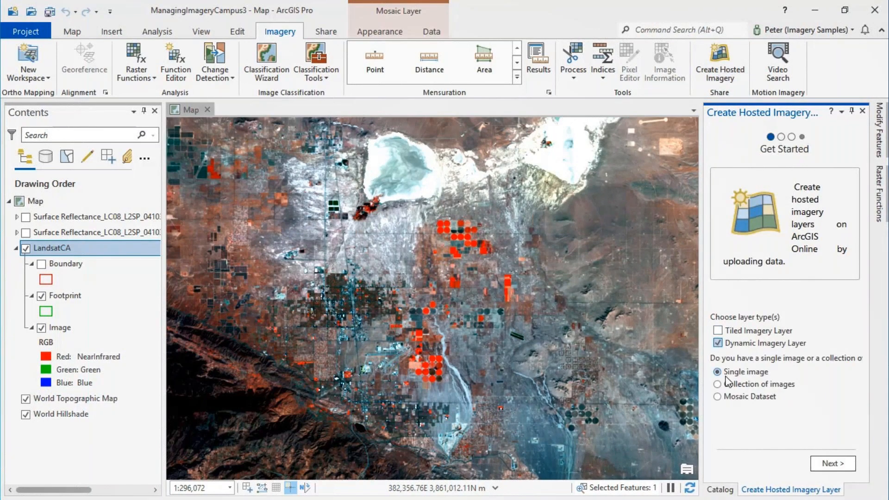
{"action": "left_click", "coordinate": [717, 397]}
{"action": "left_click", "coordinate": [833, 463]}
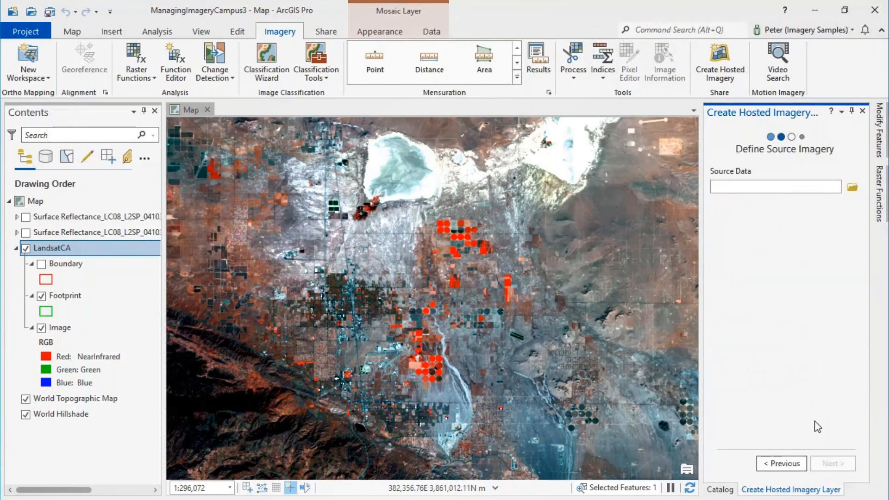
Choose the LandsatCA mosaic dataset in Default.gdb as the source data and continue to the layer item info
{"action": "left_click", "coordinate": [854, 187]}
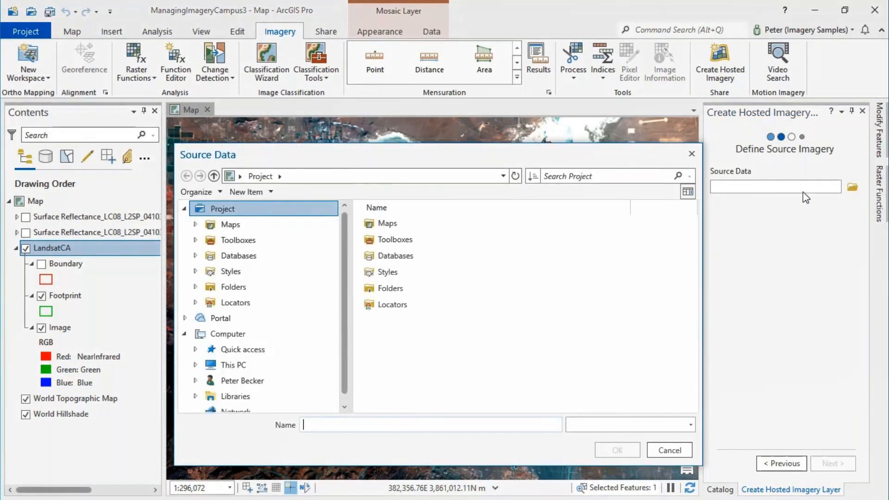
{"action": "left_click", "coordinate": [239, 255]}
{"action": "double_click", "coordinate": [401, 227]}
{"action": "left_click", "coordinate": [401, 224]}
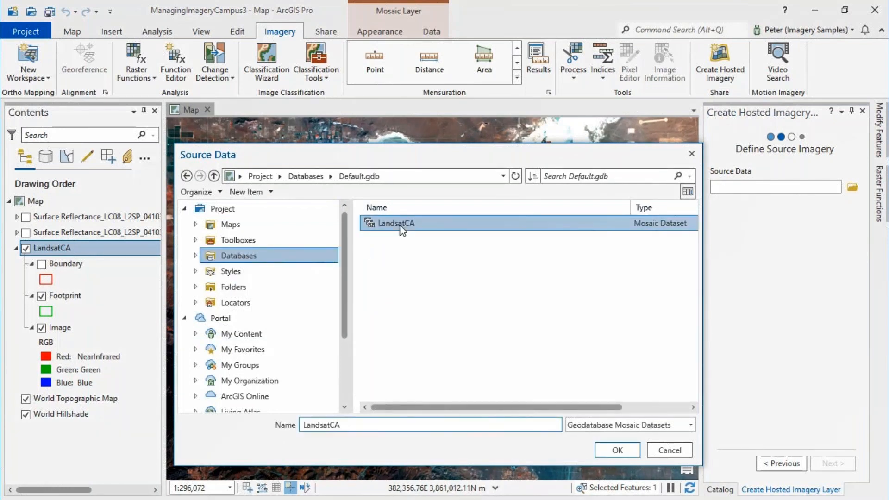
{"action": "left_click", "coordinate": [614, 450]}
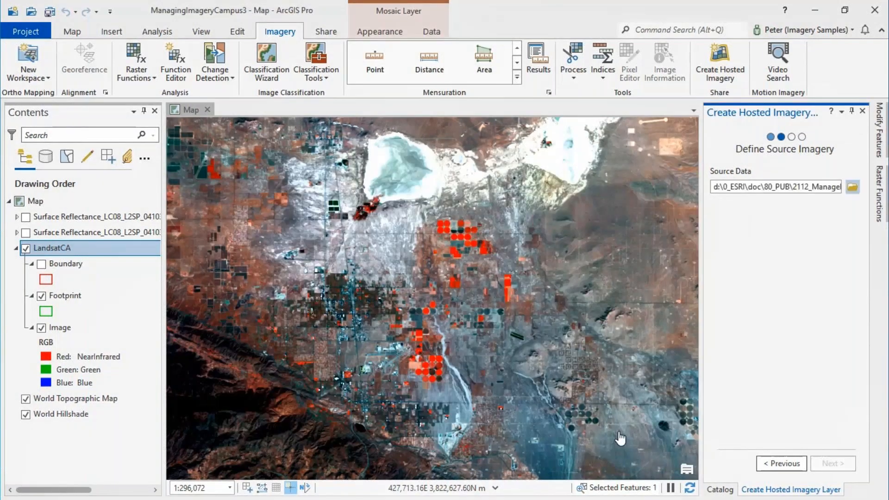
{"action": "left_click", "coordinate": [832, 463]}
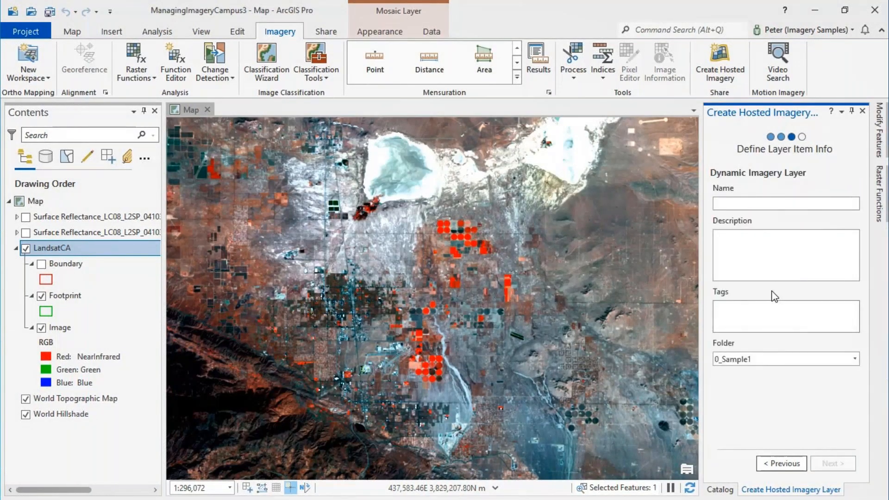
Name the dynamic imagery layer Landsat CA2021, with description Landsat CA2021 Sample and tag Landsat, and run the hosted layer creation
{"action": "left_click", "coordinate": [753, 207]}
{"action": "type", "text": "Landsat CA2021"}
{"action": "left_click", "coordinate": [767, 260]}
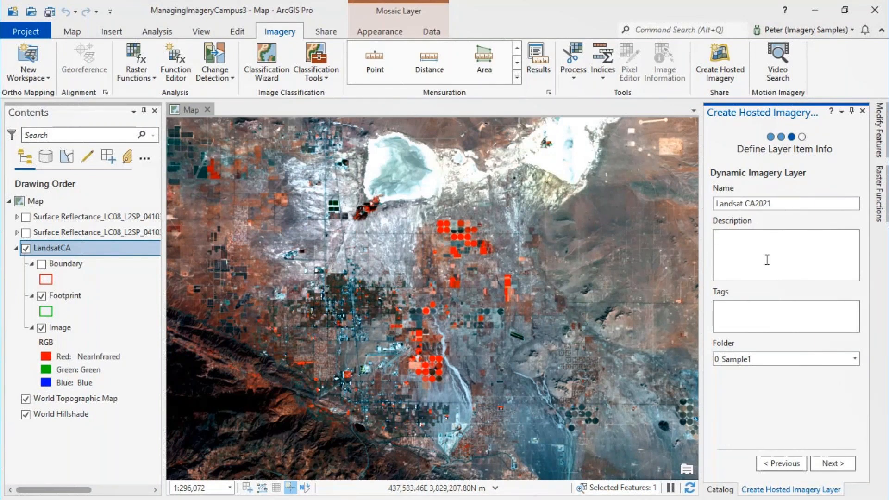
{"action": "type", "text": "Landsat CA2021 Sample"}
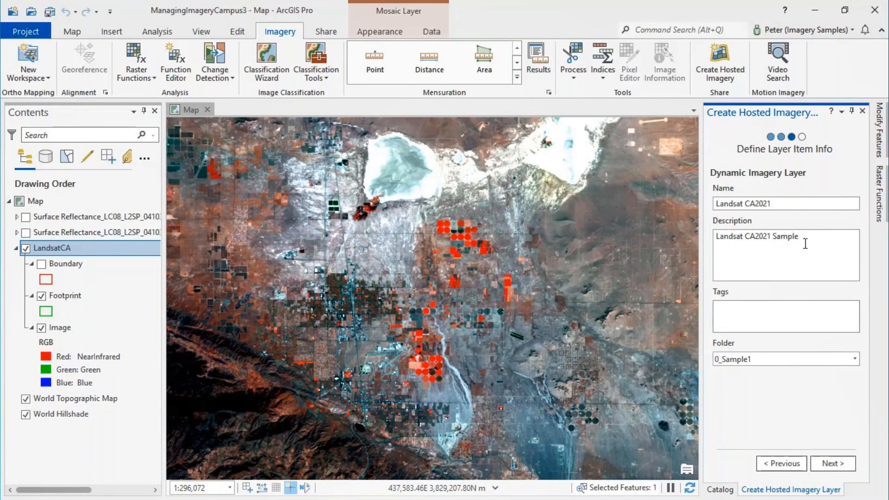
{"action": "left_click", "coordinate": [739, 304]}
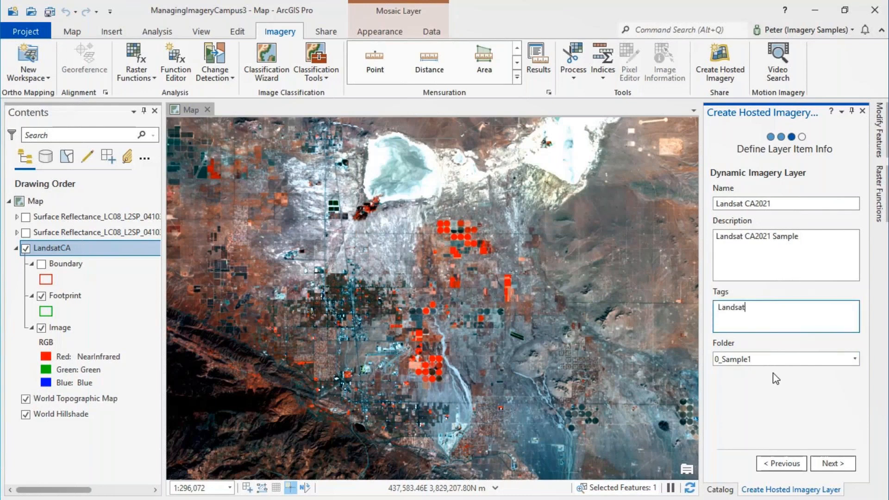
{"action": "left_click", "coordinate": [838, 465]}
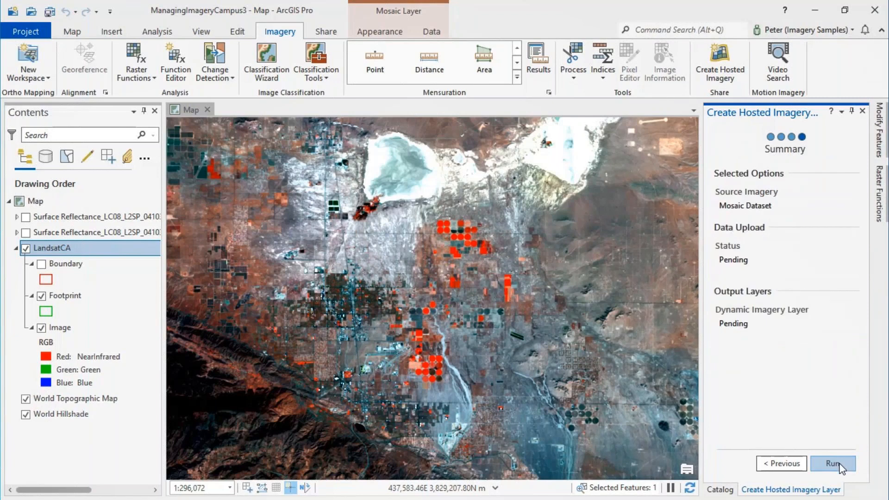
{"action": "left_click", "coordinate": [839, 465]}
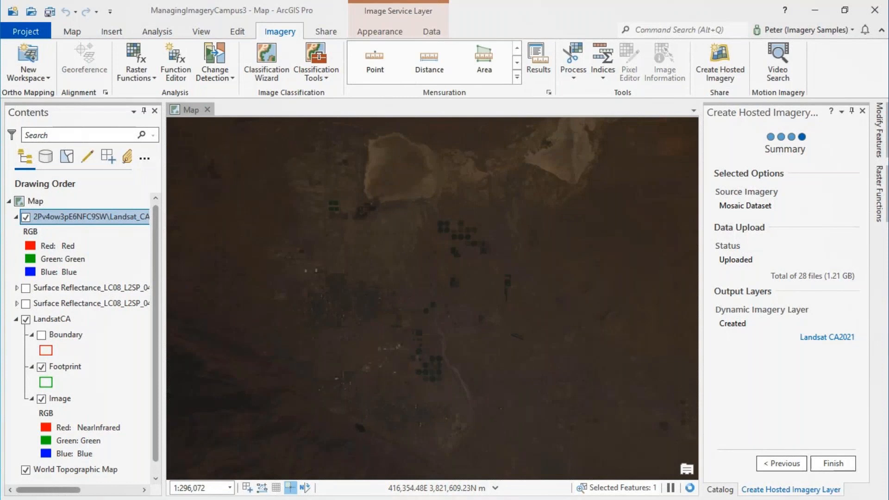
Hide the local LandsatCA layer and apply a Standard Deviation stretch to the published Landsat CA2021 image service layer
{"action": "left_click", "coordinate": [26, 319]}
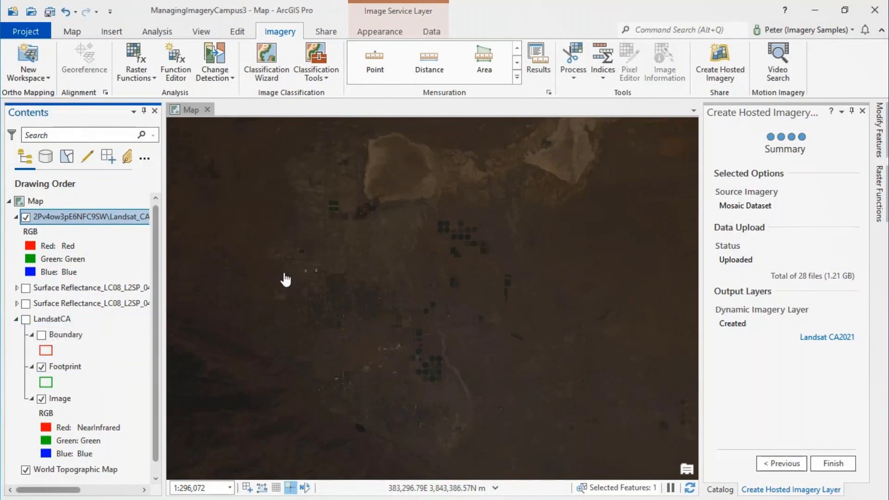
{"action": "scroll", "coordinate": [327, 272], "scroll_direction": "down", "scroll_amount": 2}
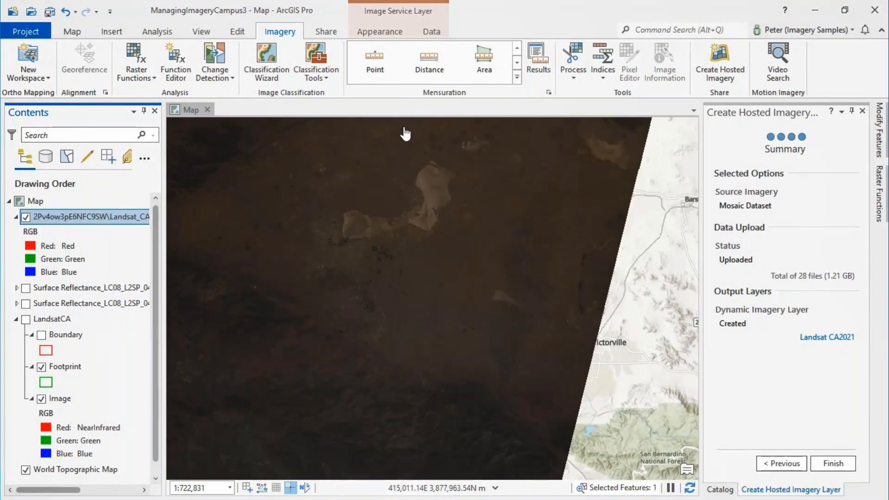
{"action": "left_click", "coordinate": [392, 36]}
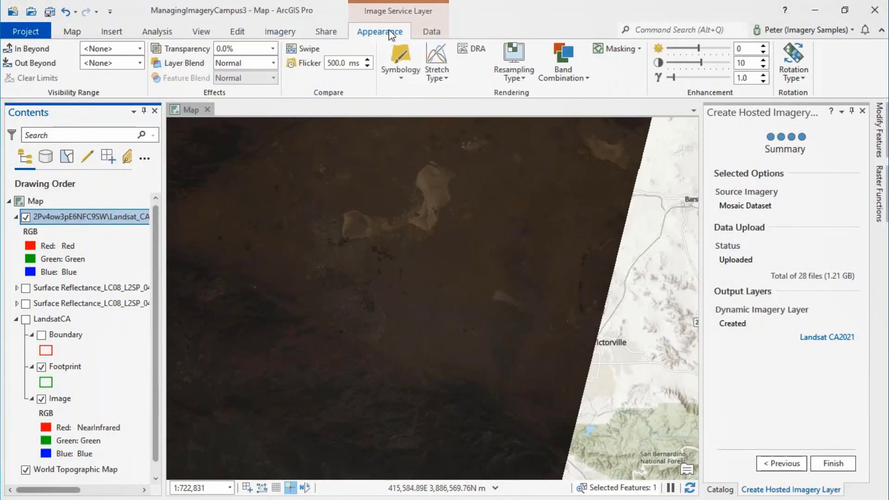
{"action": "left_click", "coordinate": [447, 78]}
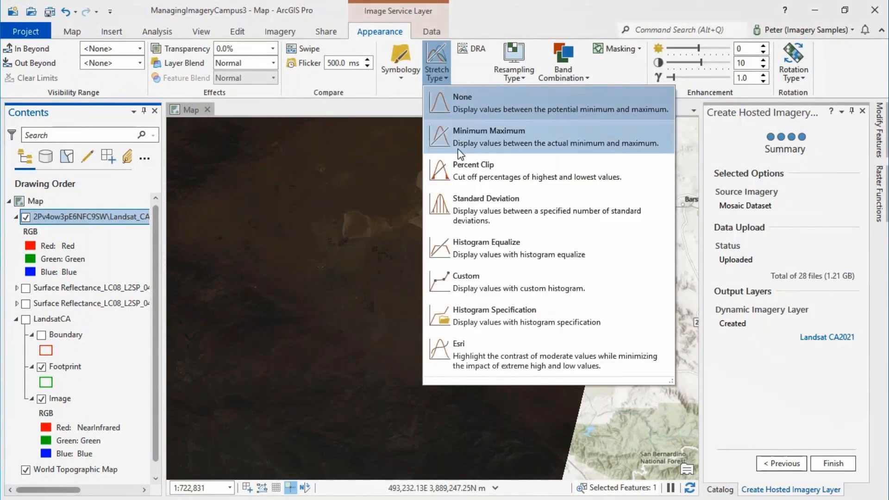
{"action": "left_click", "coordinate": [463, 199]}
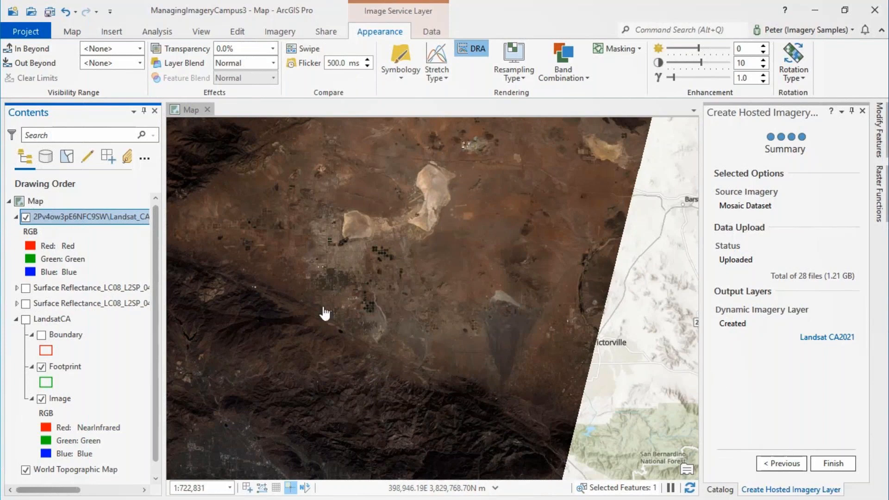
Switch to ArcGIS Online in the browser and open the Landsat CA2021 item in Map Viewer Classic
{"action": "key", "text": "alt+Tab"}
{"action": "left_click", "coordinate": [305, 255]}
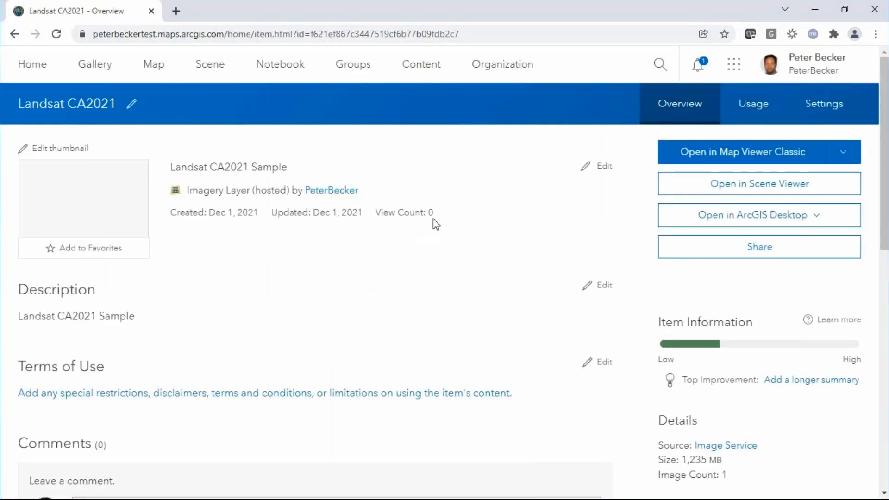
{"action": "left_click", "coordinate": [755, 155]}
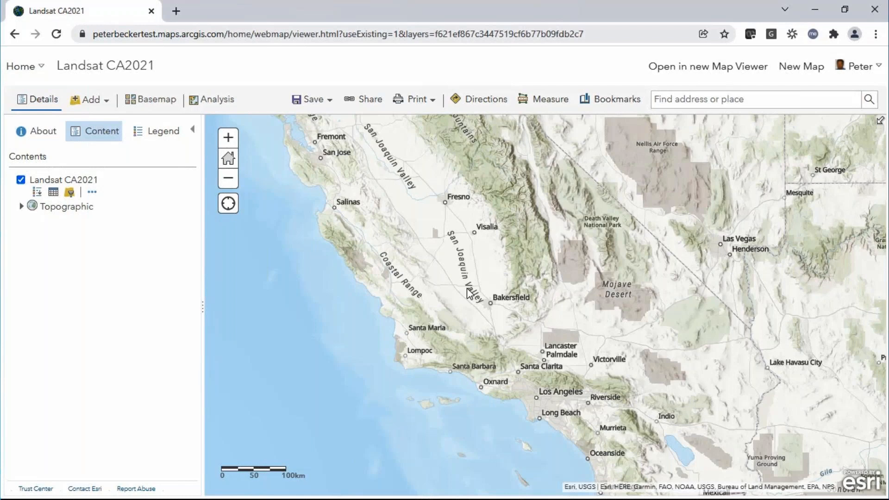
{"action": "scroll", "coordinate": [468, 293], "scroll_direction": "up", "scroll_amount": 1}
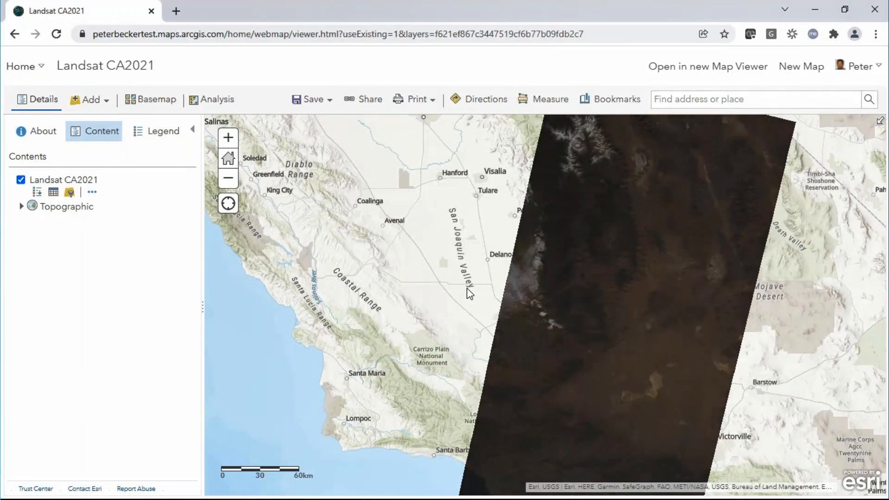
{"action": "left_click_drag", "start_coordinate": [604, 277], "coordinate": [497, 228]}
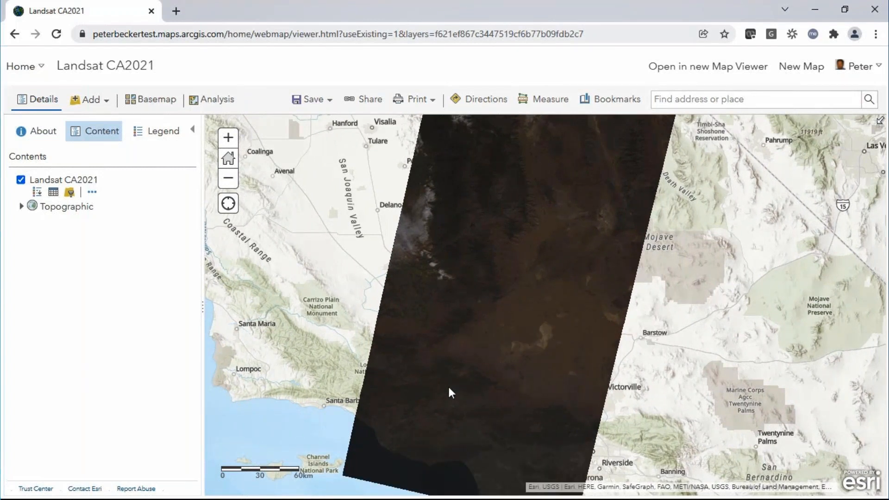
Set the stretch type in the Landsat CA2021 layer's image display to Standard Deviation
{"action": "left_click", "coordinate": [92, 193]}
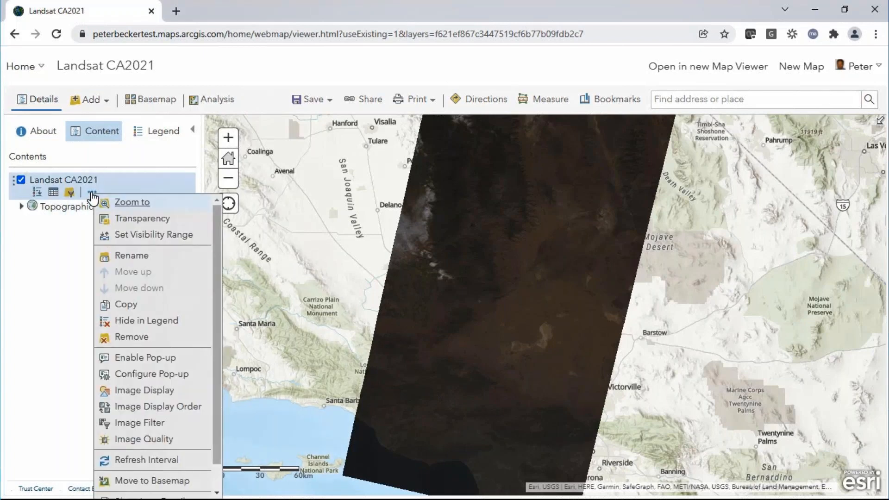
{"action": "left_click", "coordinate": [144, 391]}
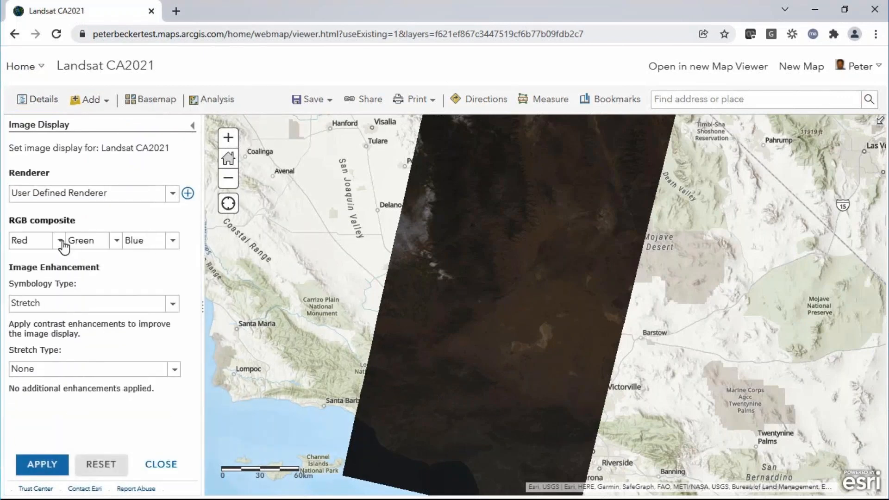
{"action": "left_click", "coordinate": [172, 305]}
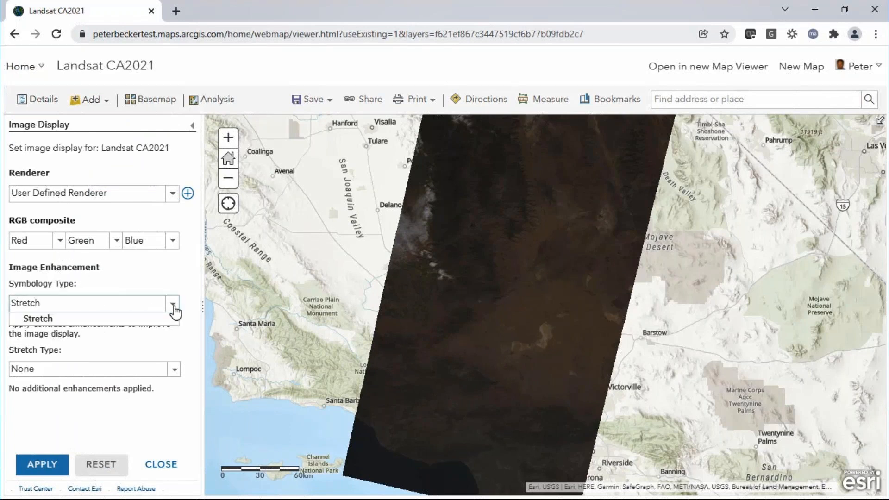
{"action": "left_click", "coordinate": [103, 370]}
{"action": "left_click", "coordinate": [86, 409]}
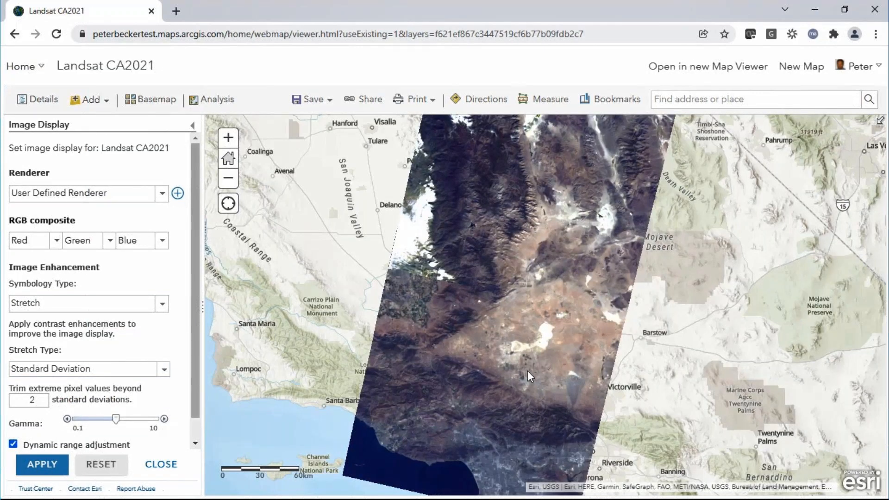
Assign the NearInfrared band to the red channel of the layer's RGB composite and apply it
{"action": "scroll", "coordinate": [527, 370], "scroll_direction": "up", "scroll_amount": 5}
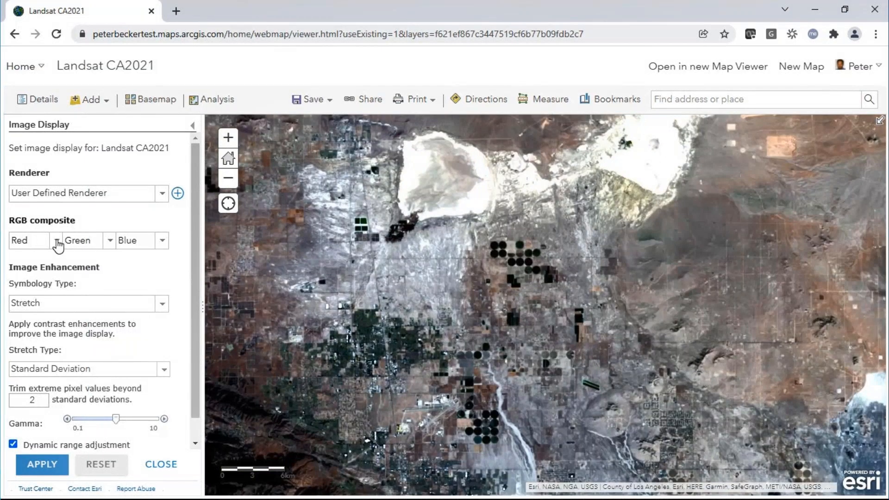
{"action": "left_click", "coordinate": [57, 241]}
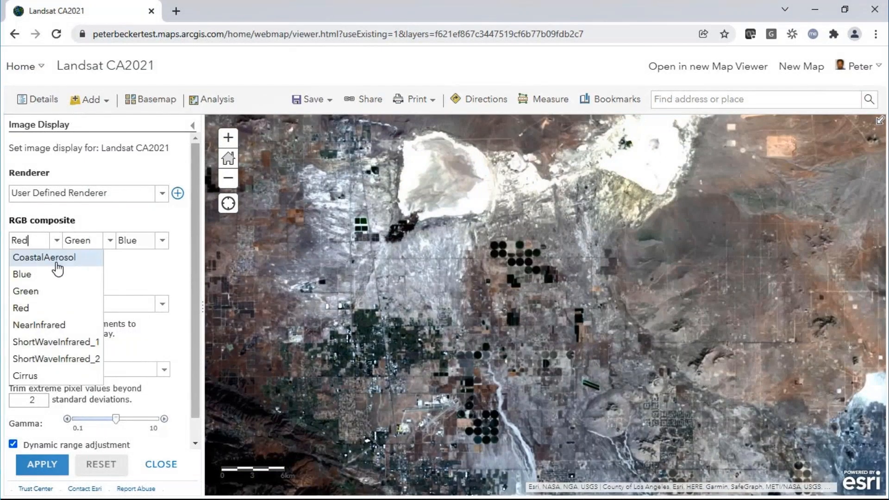
{"action": "left_click", "coordinate": [55, 327]}
{"action": "left_click", "coordinate": [50, 462]}
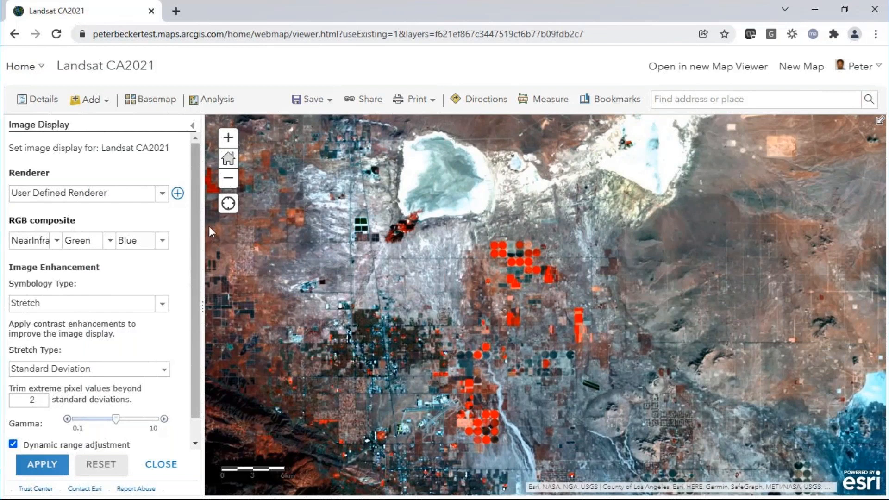
Render the layer with the Normalized Difference Vegetation Index (NDVI) Visual raster function template, and return it to the User Defined Renderer
{"action": "left_click", "coordinate": [177, 195]}
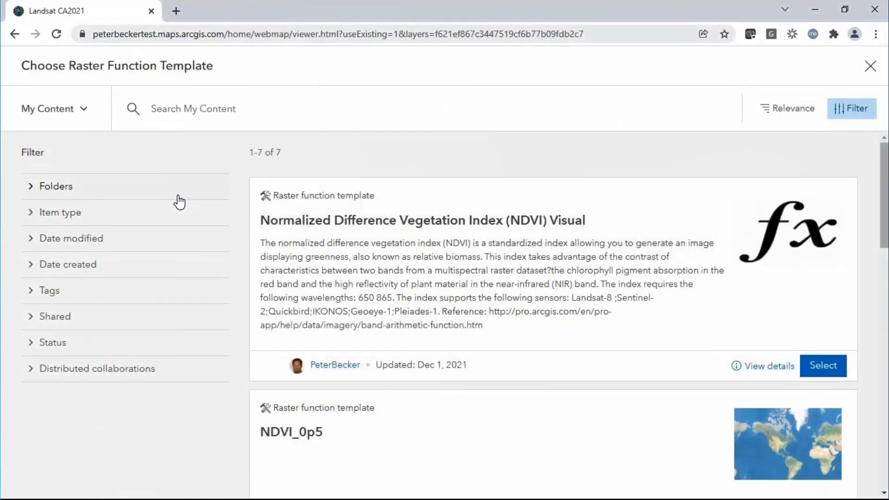
{"action": "left_click", "coordinate": [824, 361]}
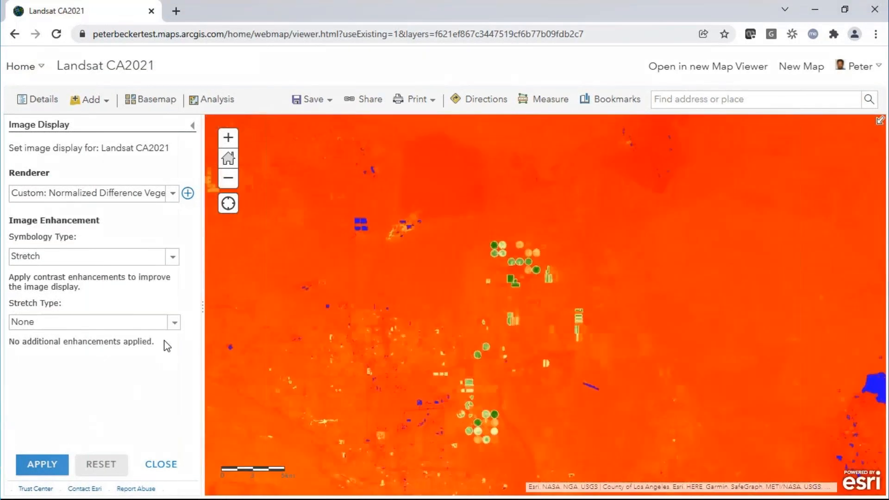
{"action": "left_click", "coordinate": [174, 193]}
{"action": "left_click", "coordinate": [145, 240]}
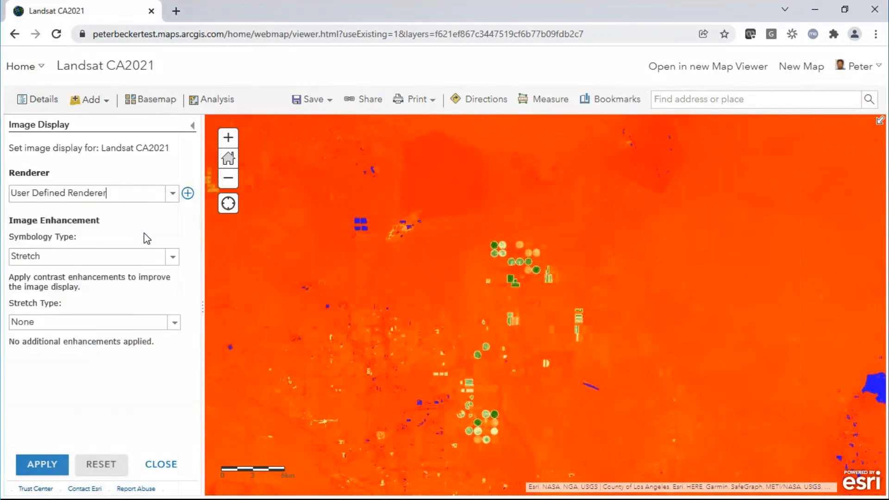
{"action": "left_click", "coordinate": [47, 463]}
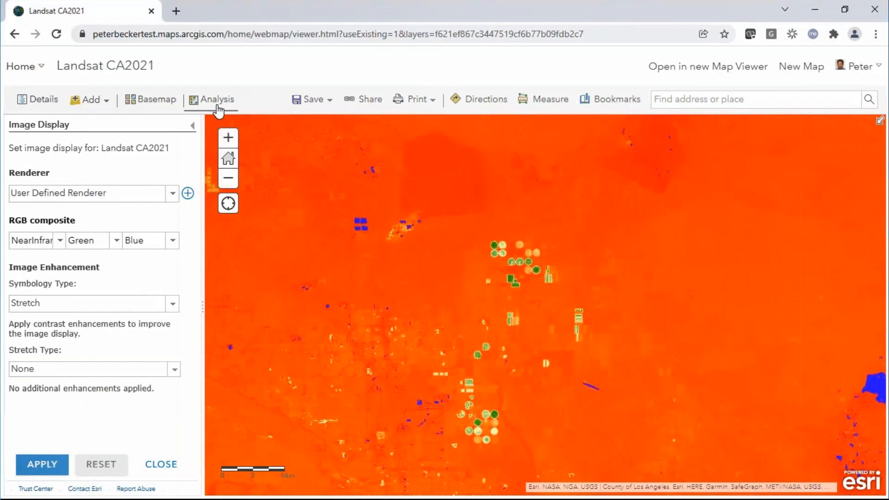
{"action": "left_click", "coordinate": [161, 464]}
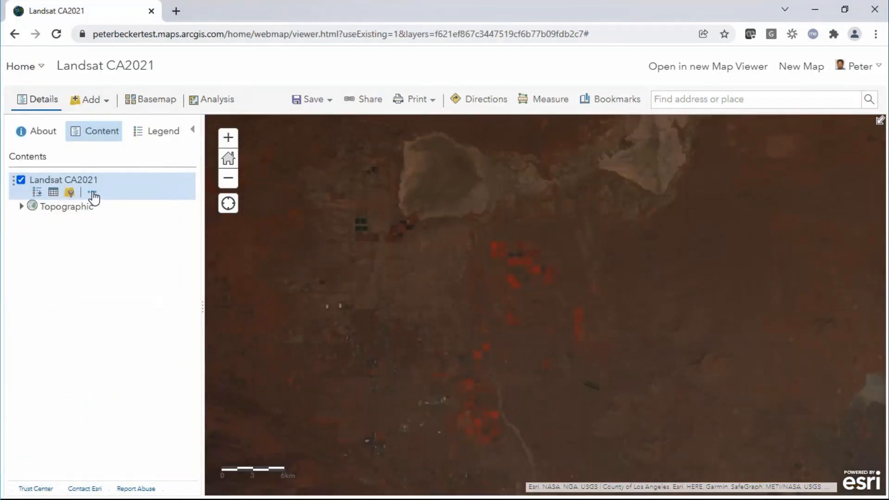
Reopen the Landsat CA2021 image display, reapply the Standard Deviation stretch, and inspect the farmland area
{"action": "left_click", "coordinate": [93, 194]}
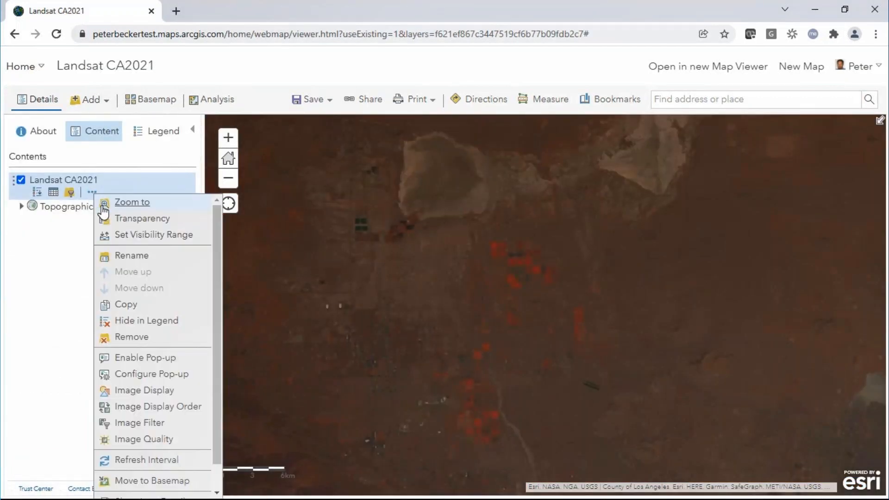
{"action": "left_click", "coordinate": [155, 392]}
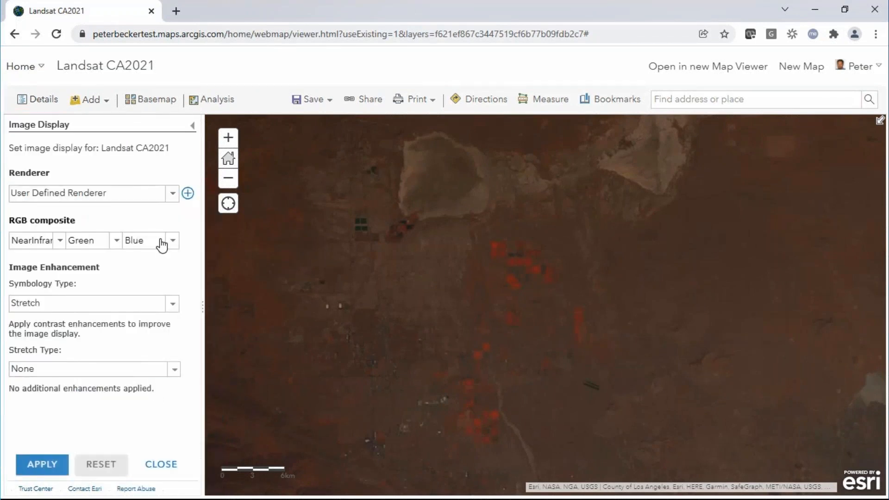
{"action": "left_click", "coordinate": [116, 369]}
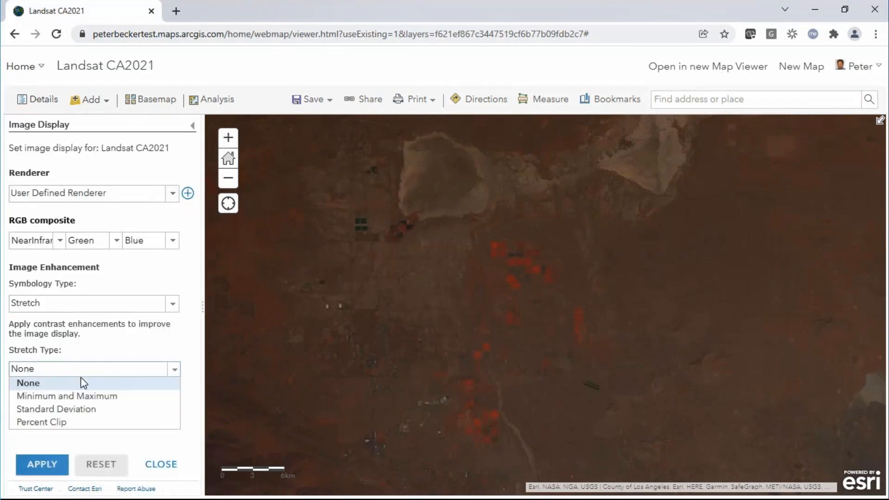
{"action": "left_click", "coordinate": [74, 408]}
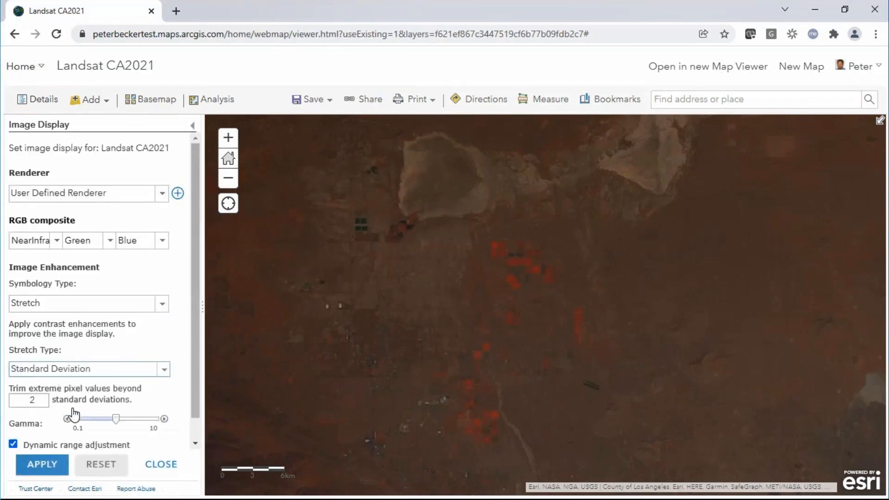
{"action": "left_click", "coordinate": [50, 465]}
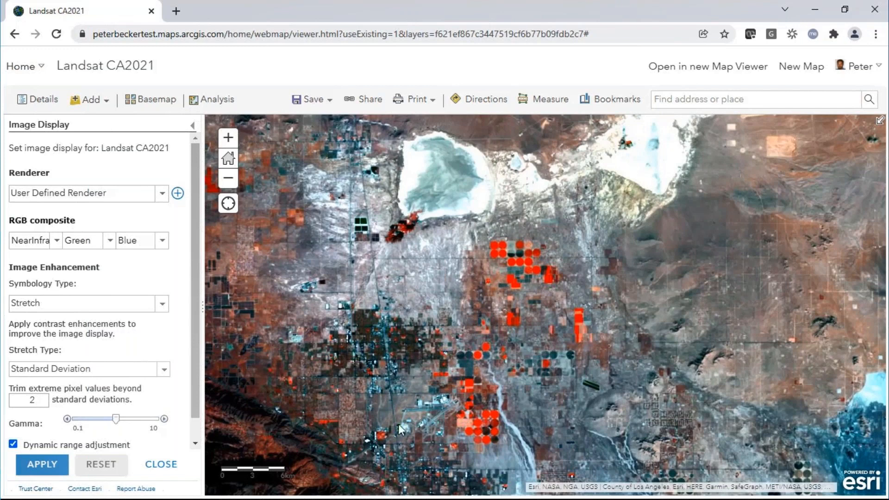
{"action": "left_click_drag", "start_coordinate": [428, 432], "coordinate": [403, 329]}
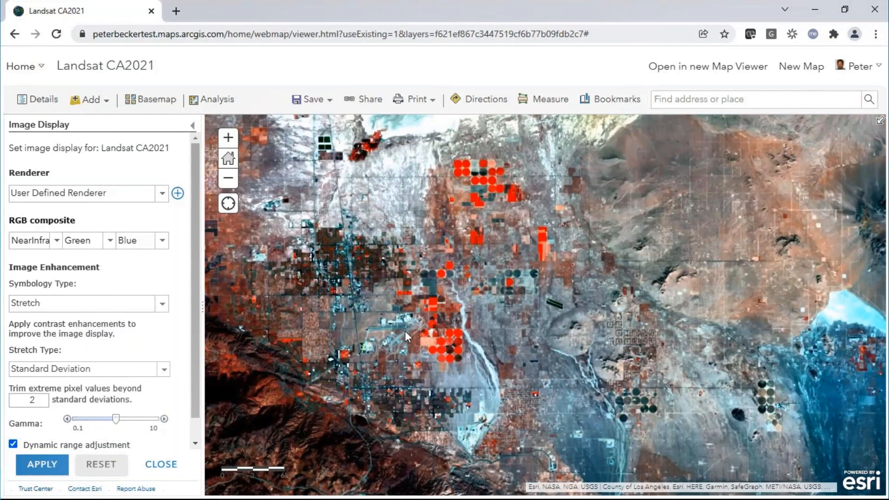
Switch back to ArcGIS Pro, start sharing the LandsatCA mosaic dataset as a web layer, and dismiss the portal message
{"action": "key", "text": "alt+Tab"}
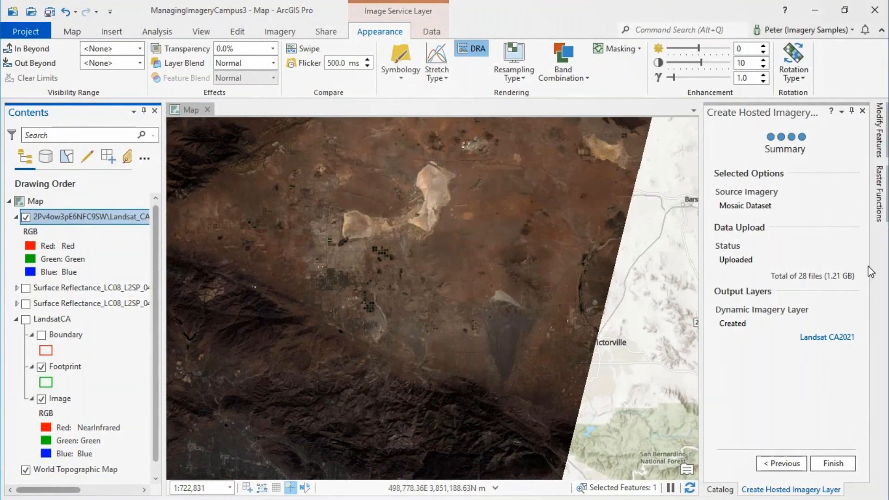
{"action": "left_click", "coordinate": [729, 484]}
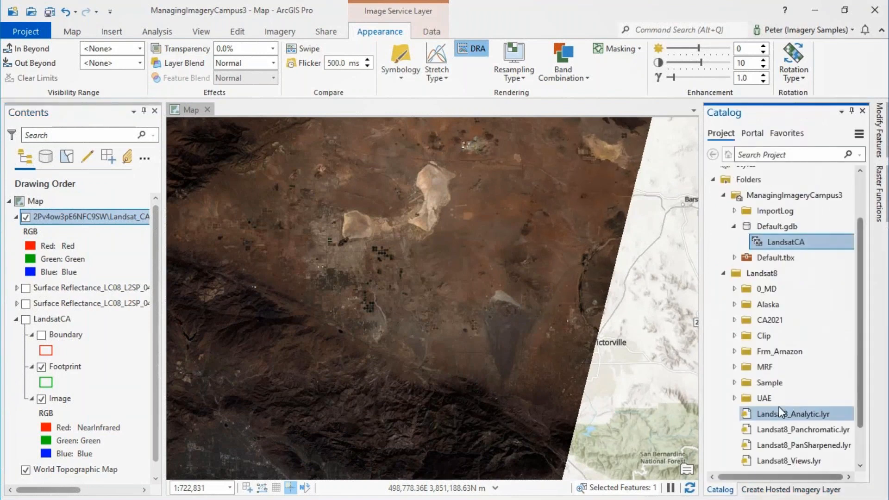
{"action": "right_click", "coordinate": [788, 242]}
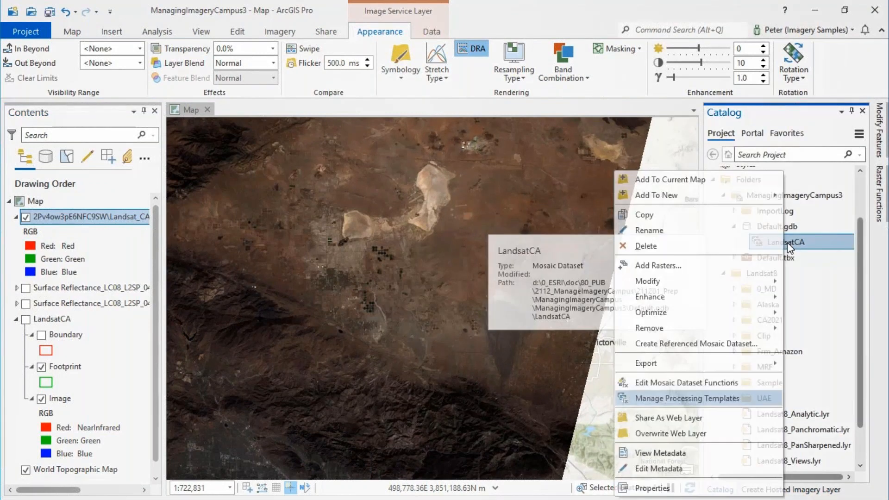
{"action": "left_click", "coordinate": [691, 419]}
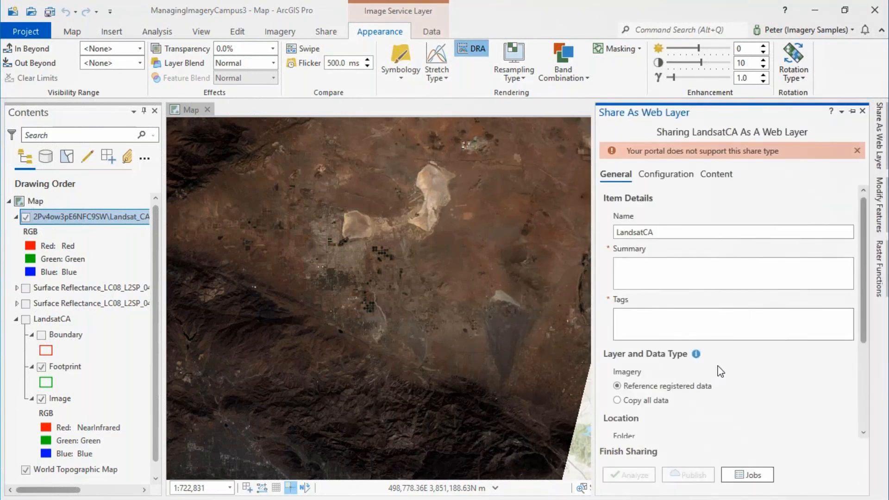
{"action": "left_click", "coordinate": [858, 150]}
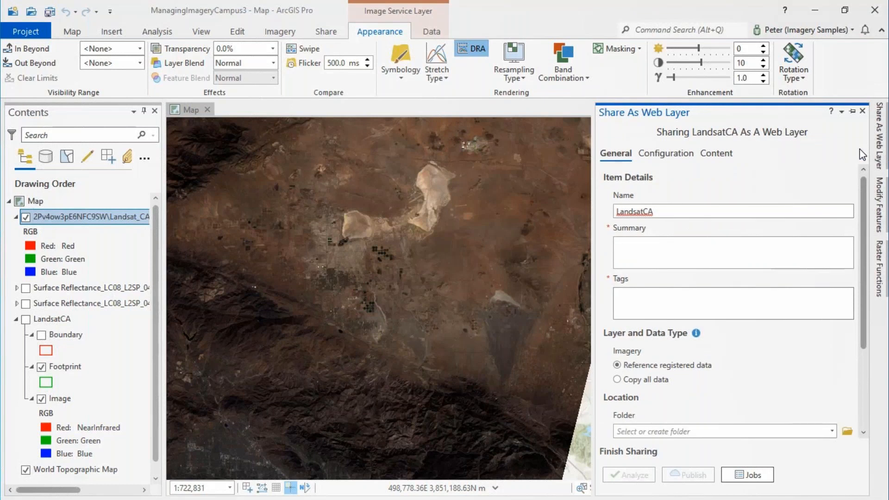
Set the web layer's imagery data type to Copy all data and review its location and sharing options
{"action": "left_click_drag", "start_coordinate": [864, 274], "coordinate": [873, 342]}
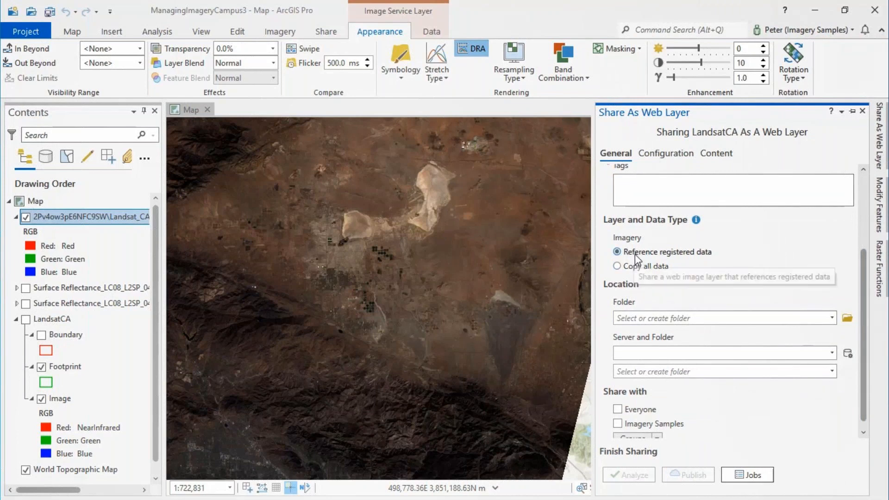
{"action": "left_click", "coordinate": [649, 287]}
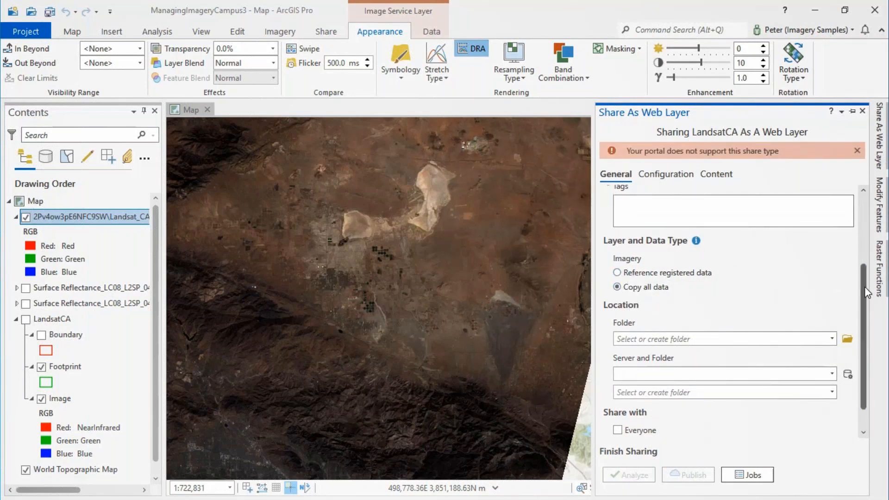
{"action": "left_click_drag", "start_coordinate": [867, 292], "coordinate": [867, 330]}
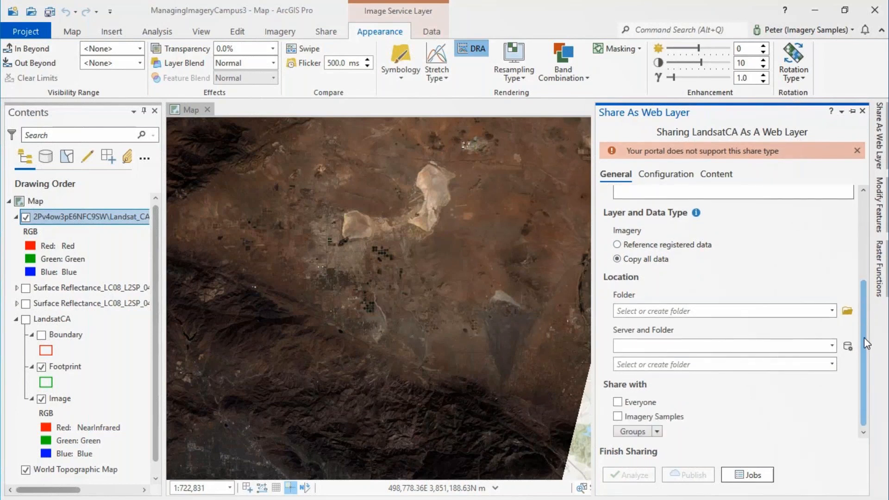